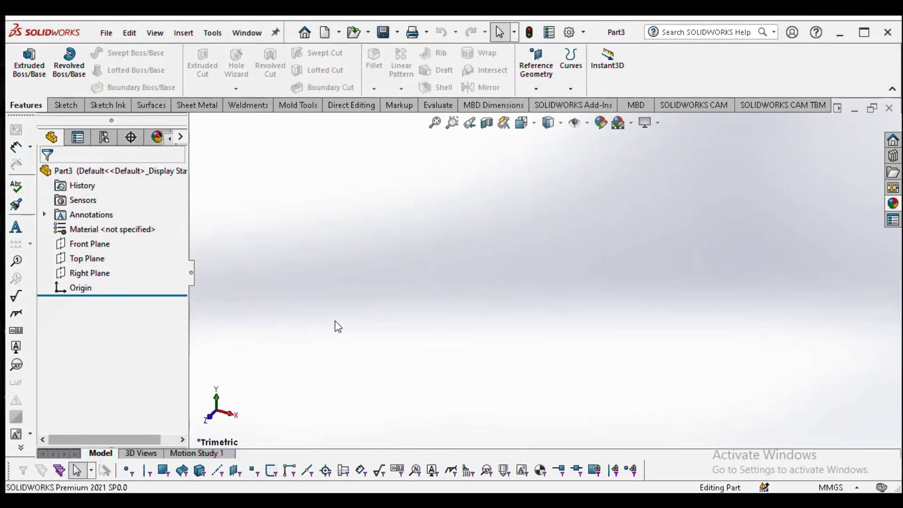
# Step: Start a sketch on the Front Plane and draw a vertical midpoint line about 156 mm long, centred on the origin
pyautogui.click(64, 247)
pyautogui.click(78, 230)
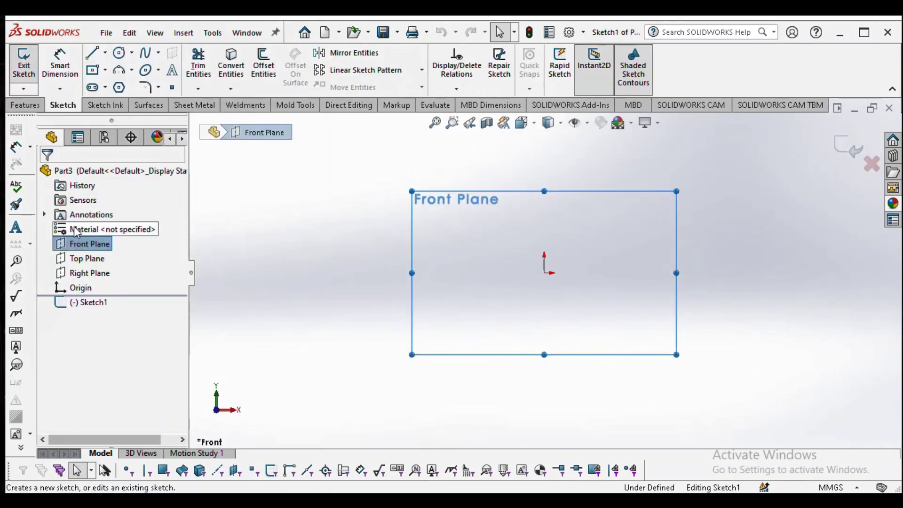
pyautogui.click(106, 53)
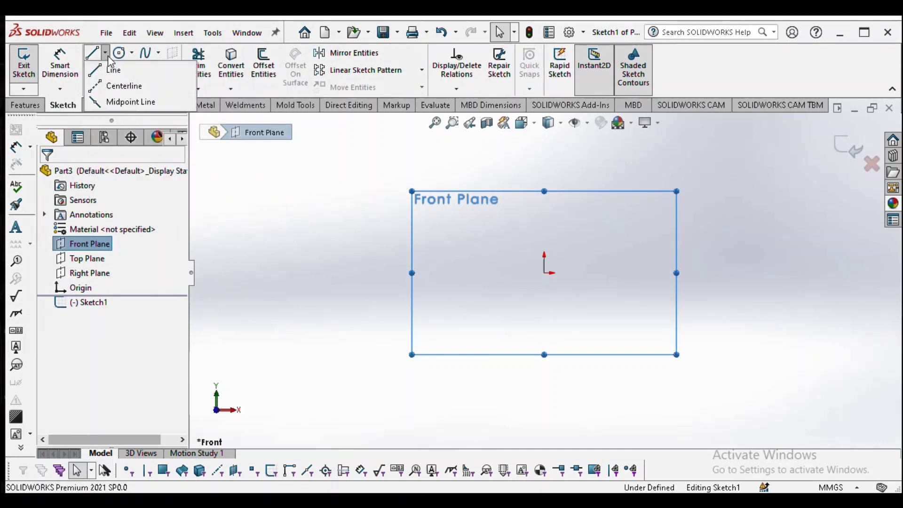
pyautogui.click(121, 102)
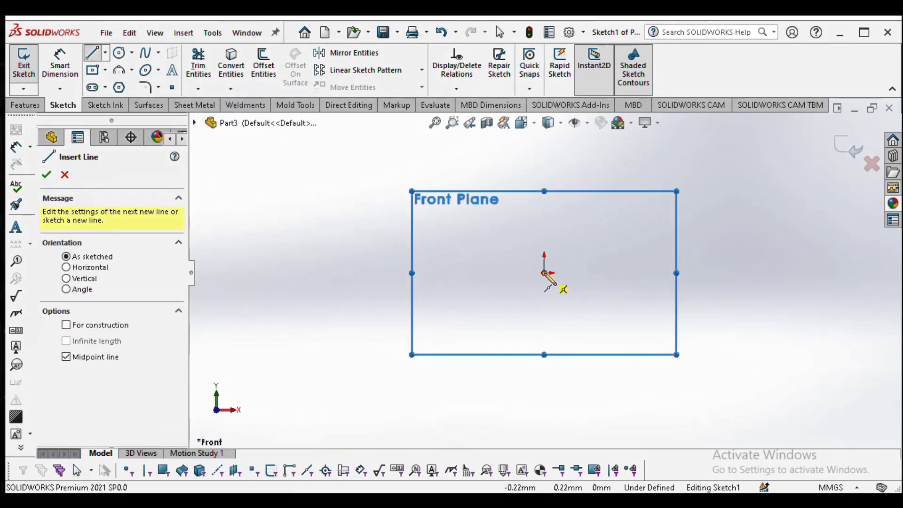
pyautogui.click(544, 272)
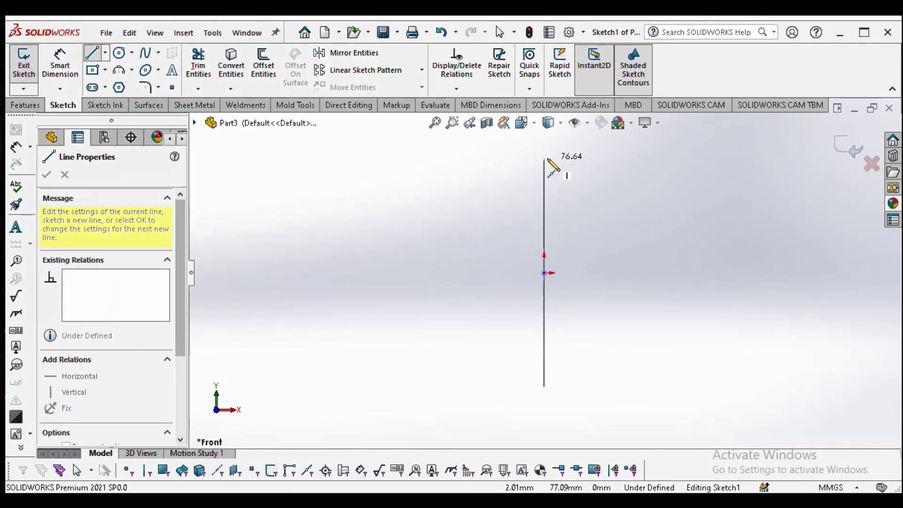
pyautogui.click(544, 157)
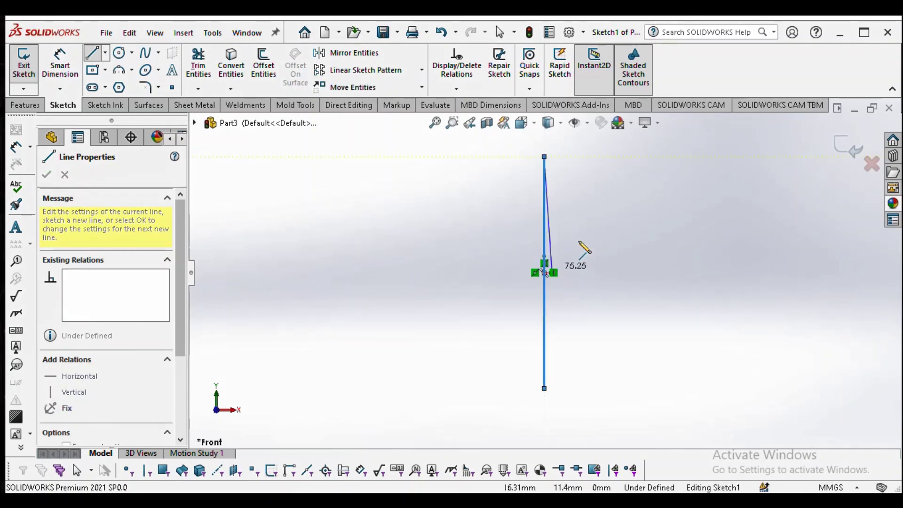
pyautogui.rightClick(602, 186)
pyautogui.click(606, 198)
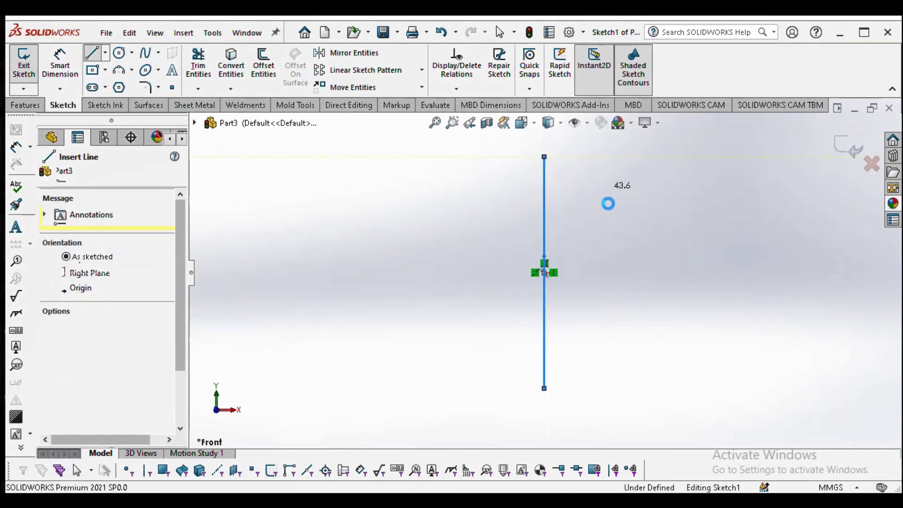
# Step: Draw a horizontal midpoint line about 135 mm long, centred on the origin
pyautogui.click(105, 53)
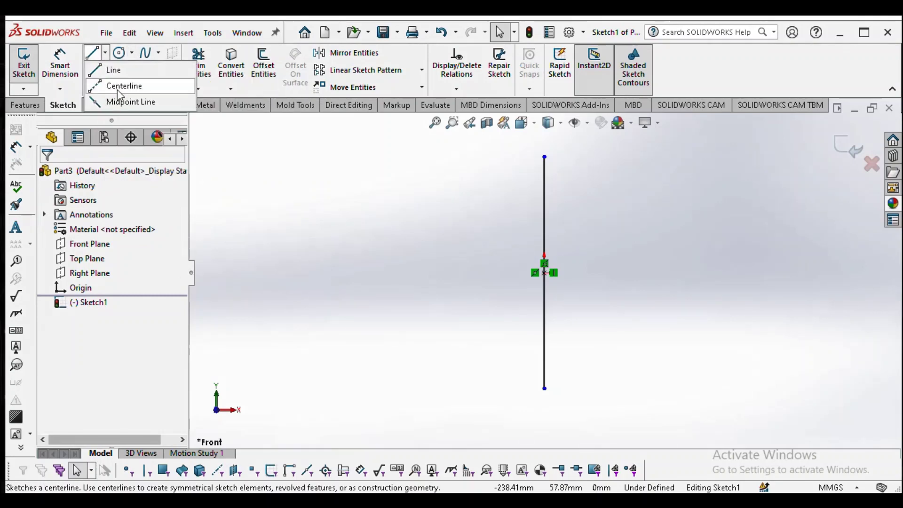
pyautogui.click(123, 103)
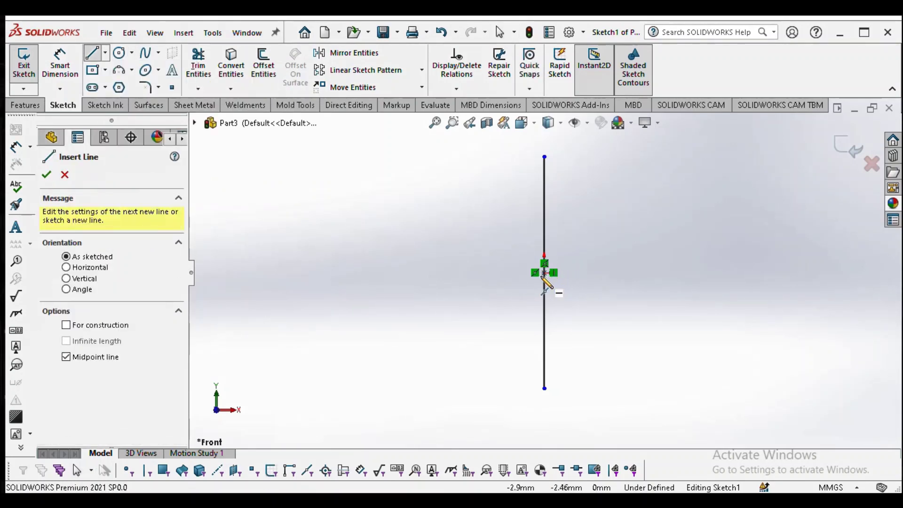
pyautogui.click(545, 273)
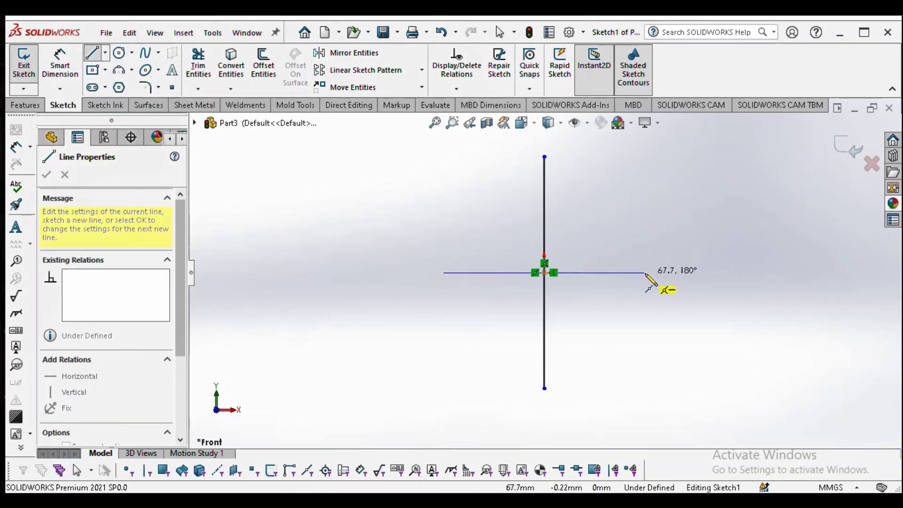
pyautogui.click(646, 273)
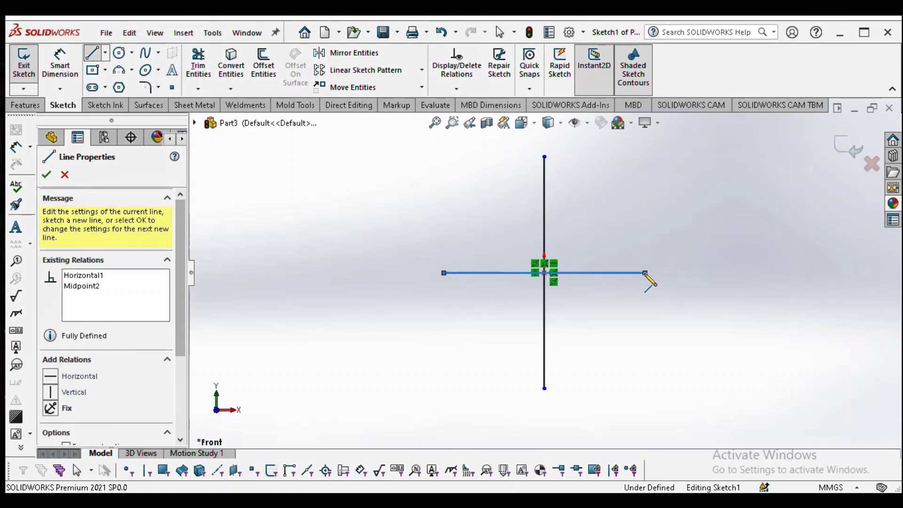
pyautogui.rightClick(650, 282)
pyautogui.click(650, 282)
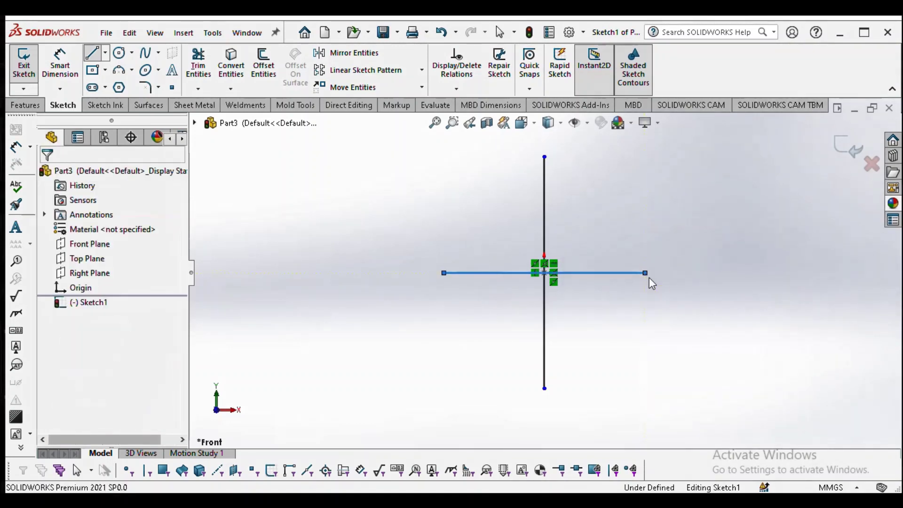
# Step: Check the existing relations of the horizontal line and the vertical line
pyautogui.click(587, 278)
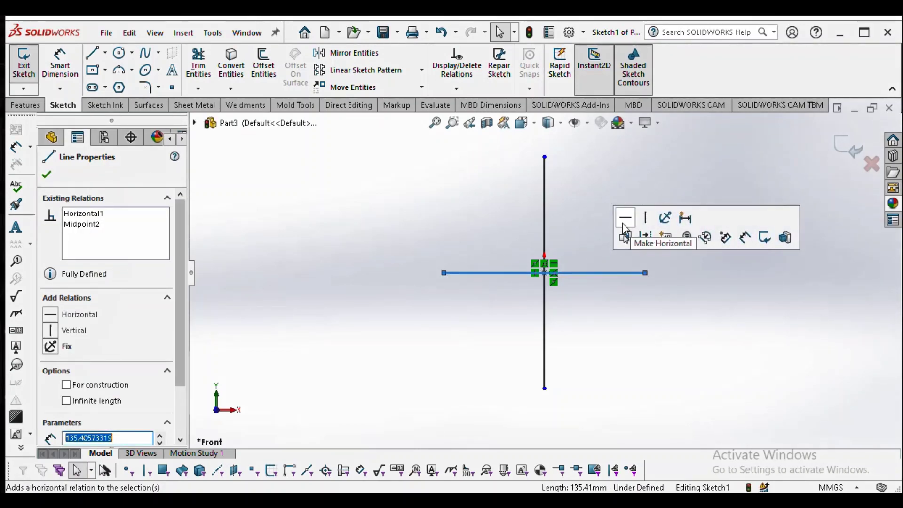
pyautogui.click(46, 176)
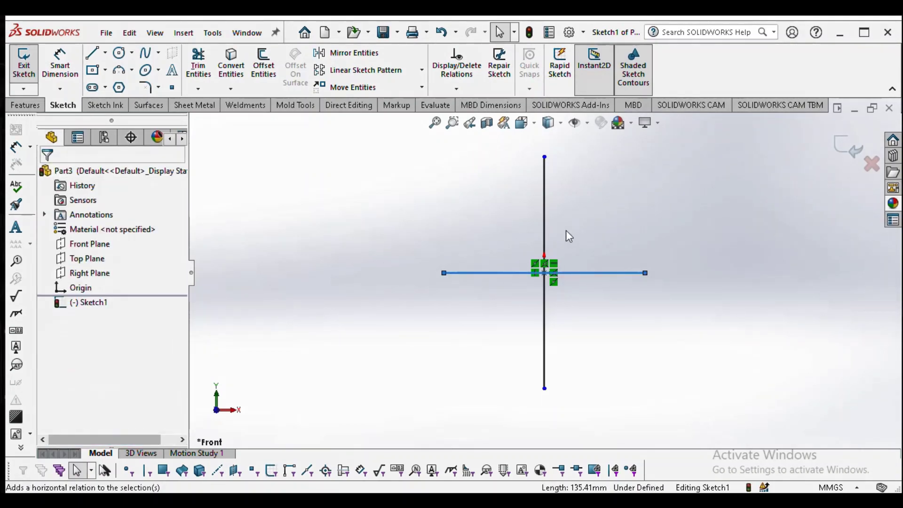
pyautogui.click(544, 209)
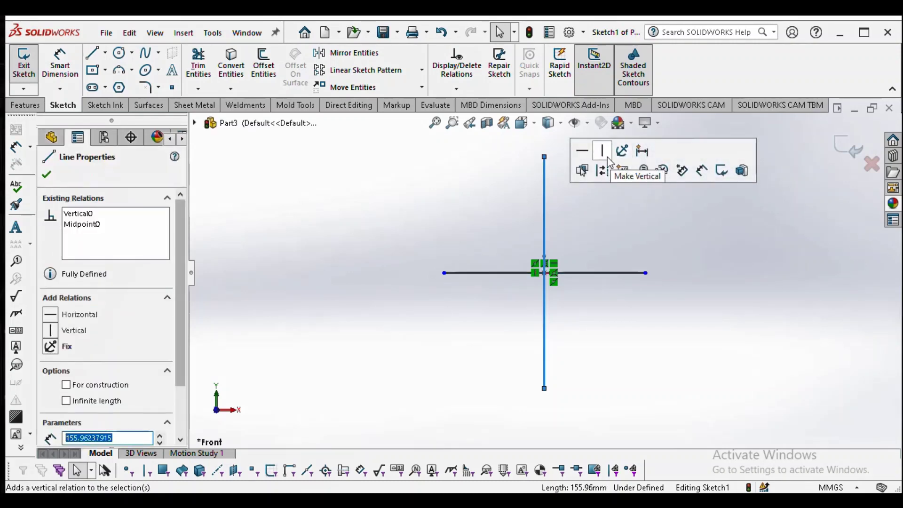
pyautogui.click(46, 177)
# Step: Convert the vertical and horizontal lines through the origin to construction geometry
pyautogui.click(545, 205)
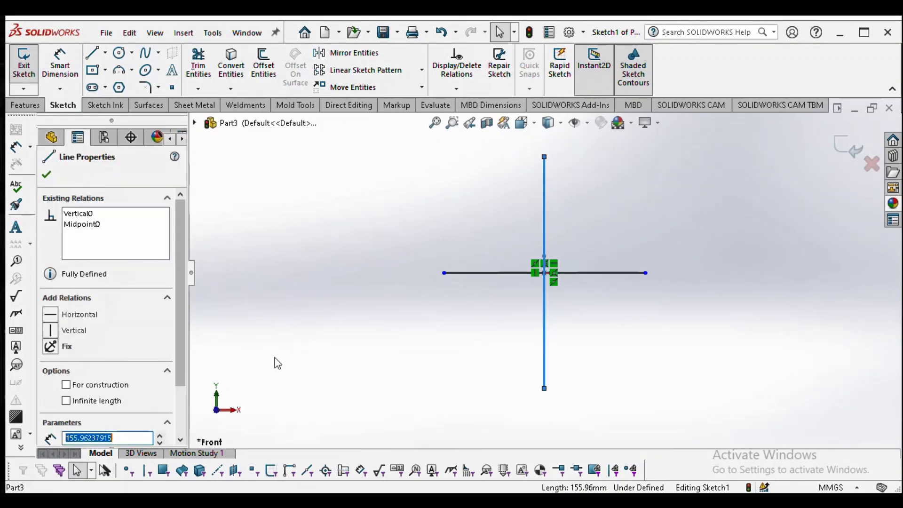
pyautogui.click(67, 385)
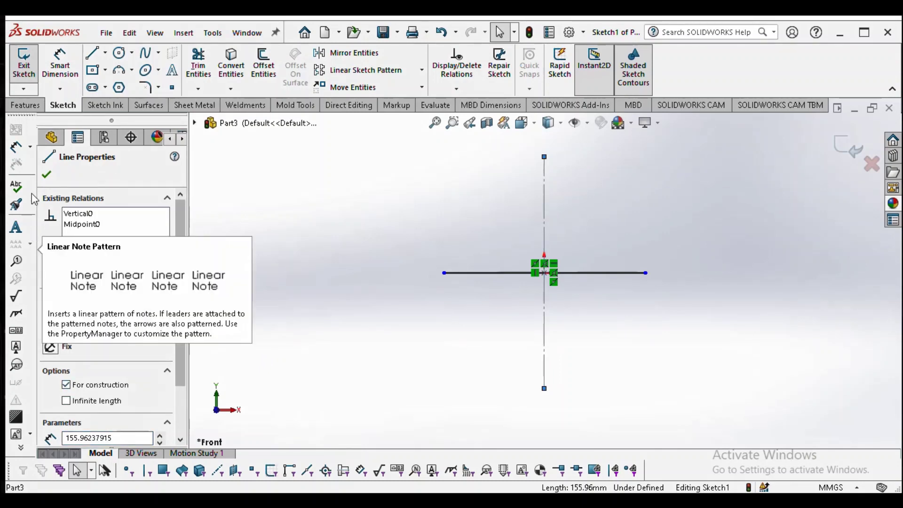
pyautogui.click(398, 248)
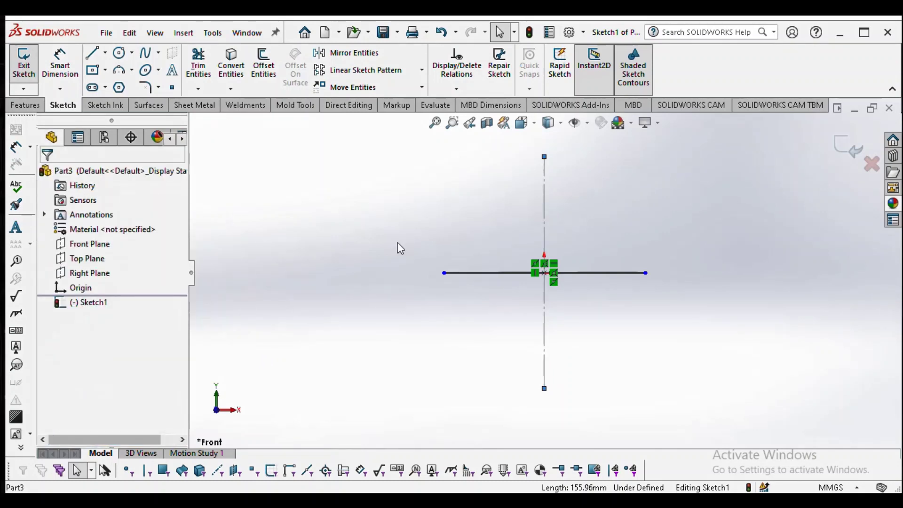
pyautogui.click(495, 276)
pyautogui.click(67, 384)
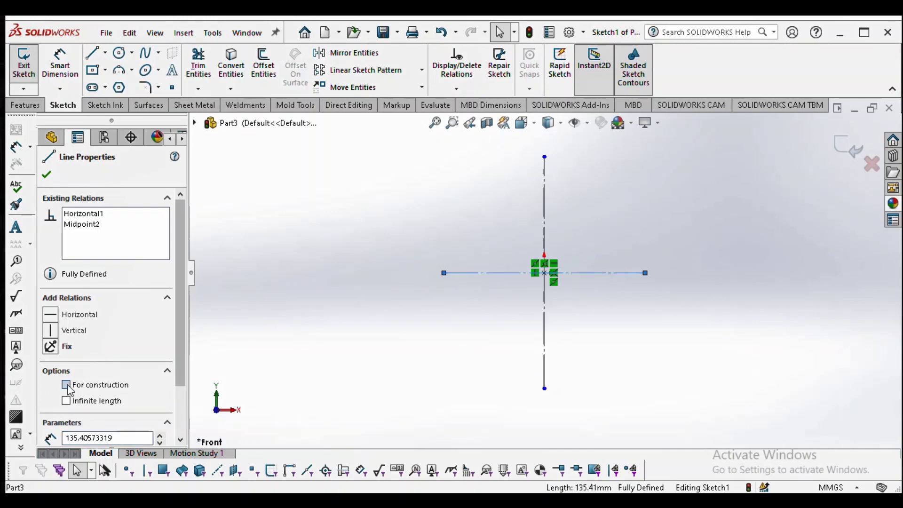
pyautogui.click(47, 175)
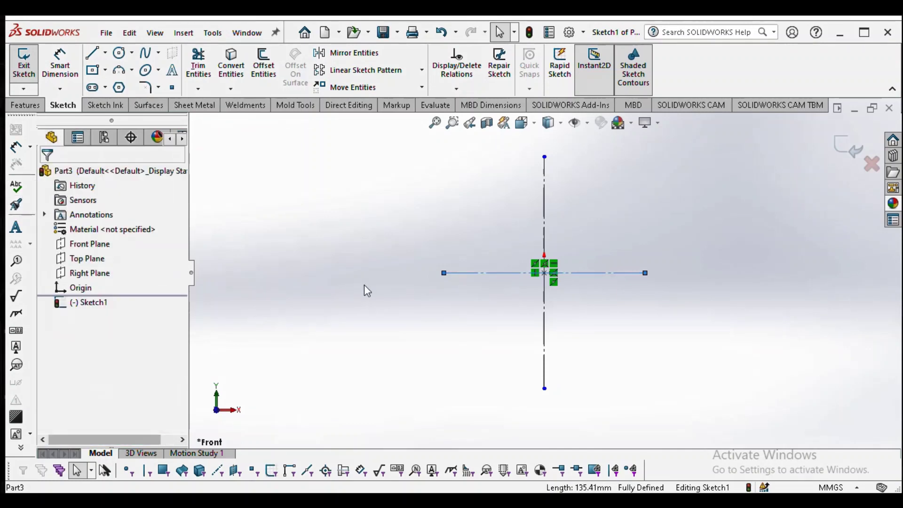
# Step: Sketch a circle about 58 mm in diameter, centred on the lower endpoint of the vertical construction line
pyautogui.scroll(-2, 525, 297)
pyautogui.scroll(3, 570, 247)
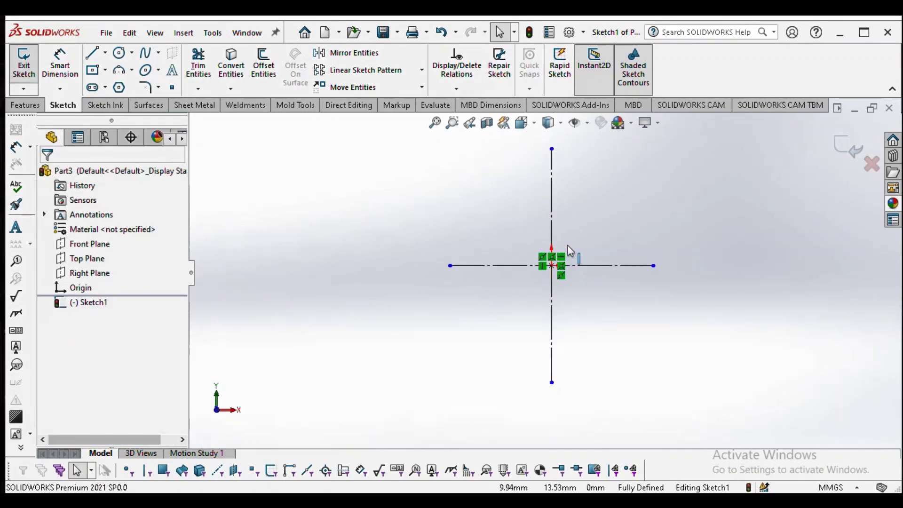
pyautogui.scroll(-3, 587, 335)
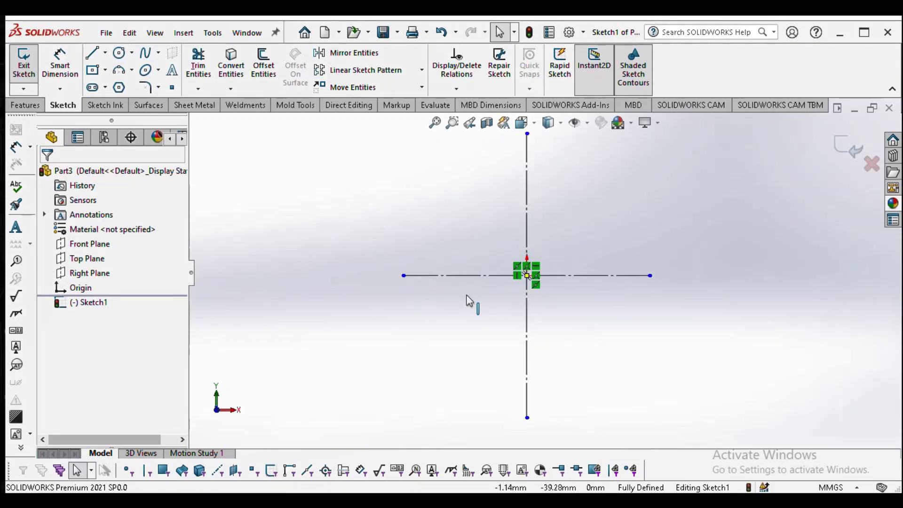
pyautogui.click(119, 53)
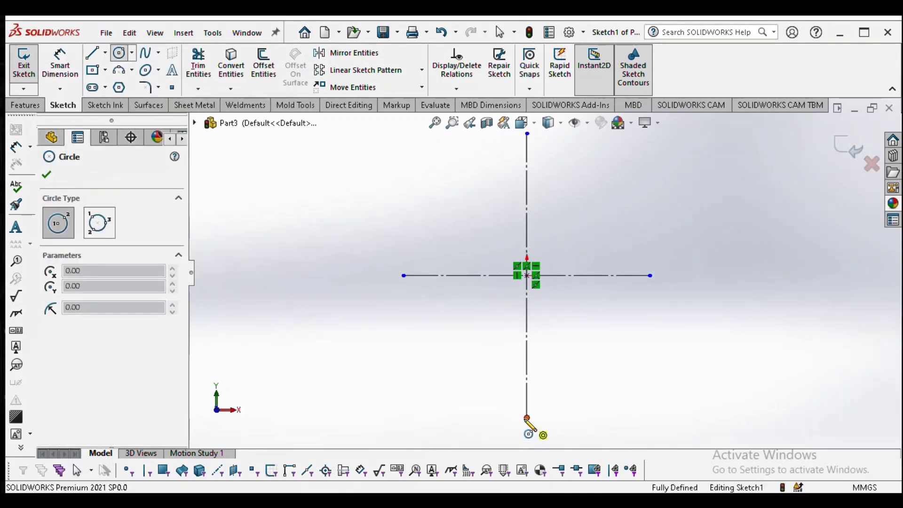
pyautogui.click(527, 418)
pyautogui.click(556, 380)
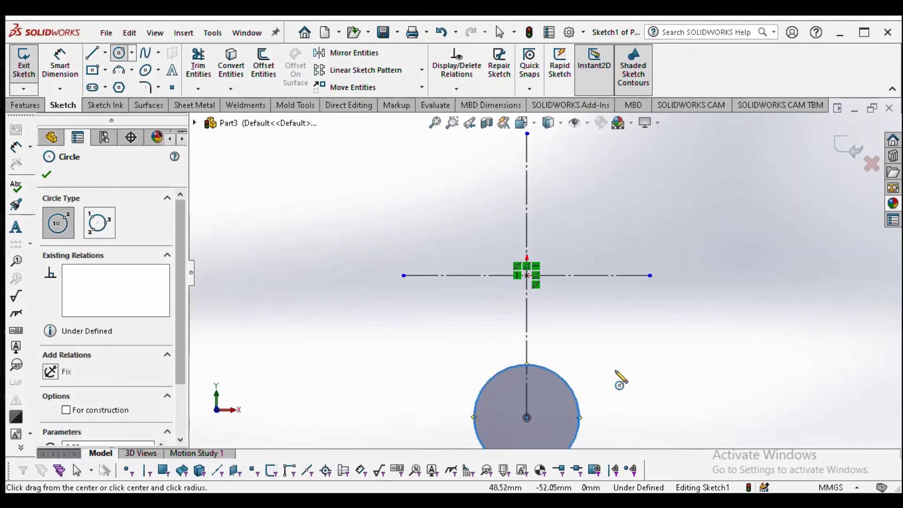
pyautogui.scroll(-2, 599, 381)
pyautogui.click(593, 308)
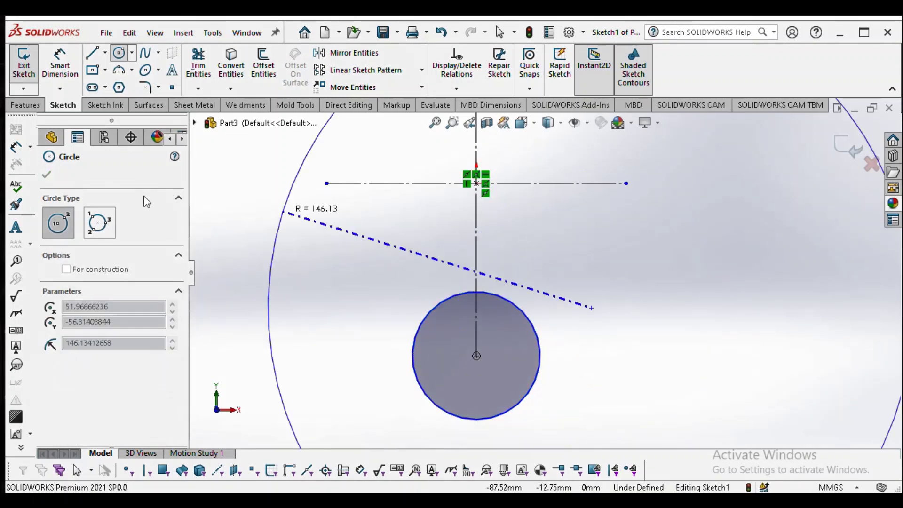
pyautogui.press('Escape')
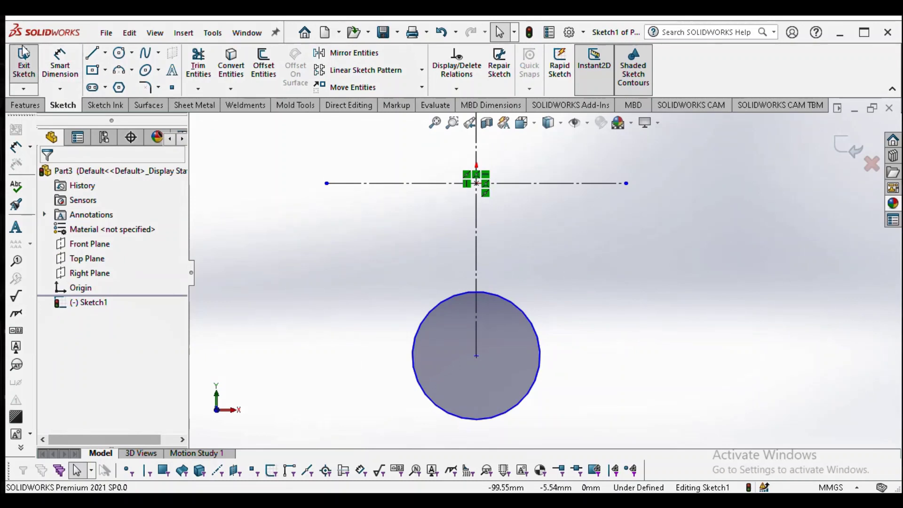
# Step: Dimension the circle's diameter at 72 mm
pyautogui.click(60, 61)
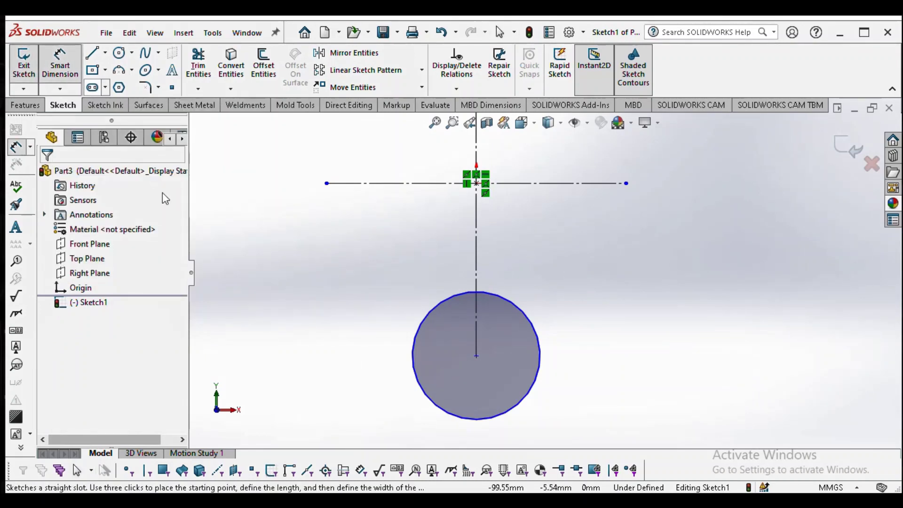
pyautogui.click(449, 301)
pyautogui.click(334, 325)
pyautogui.write('7')
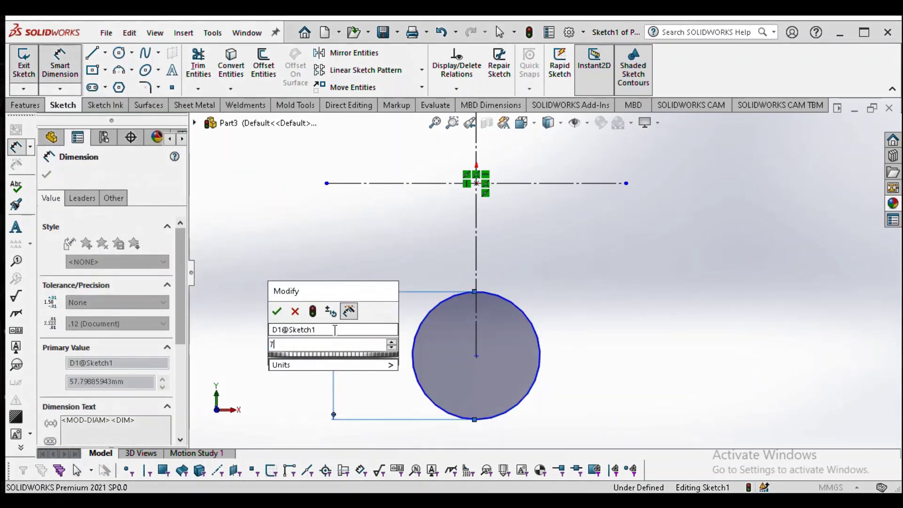
pyautogui.write('2')
pyautogui.press('Return')
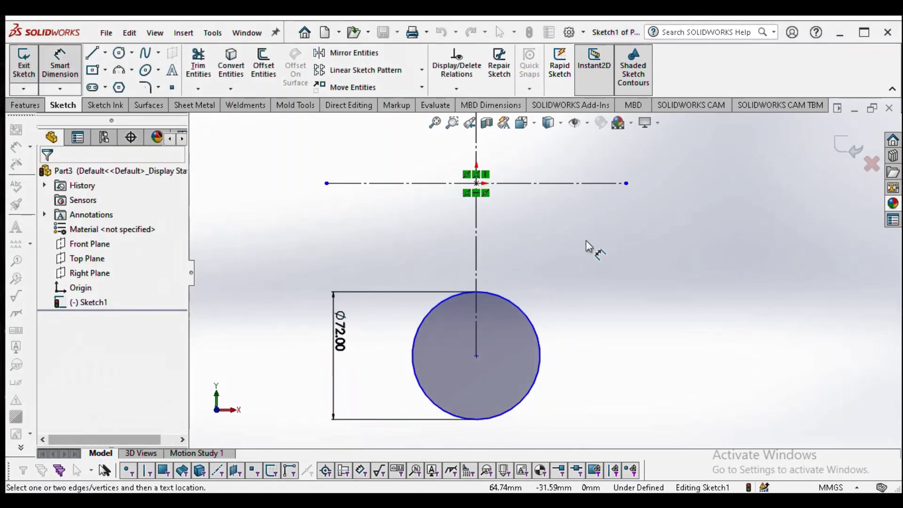
# Step: Sketch a centerpoint arc about the origin, starting near X -72, Y 73 mm and passing over the vertical construction line's upper end
pyautogui.click(119, 70)
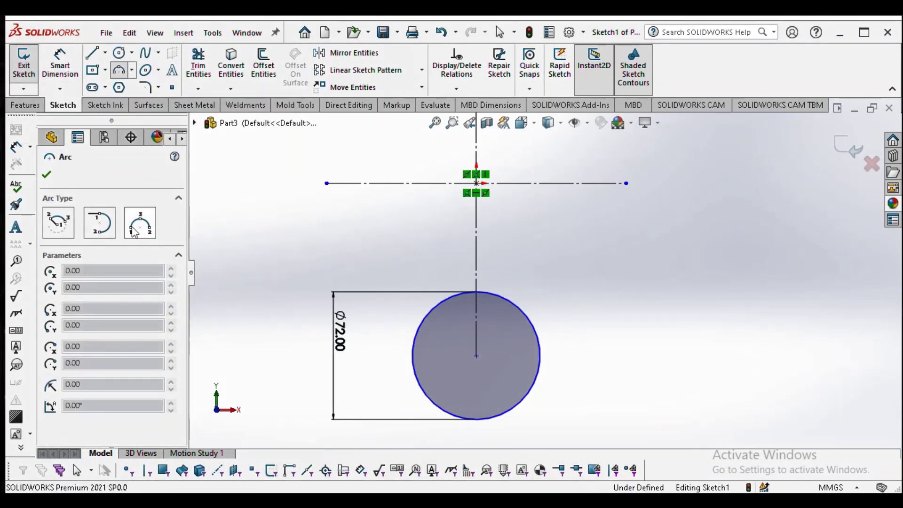
pyautogui.click(66, 226)
pyautogui.scroll(5, 503, 197)
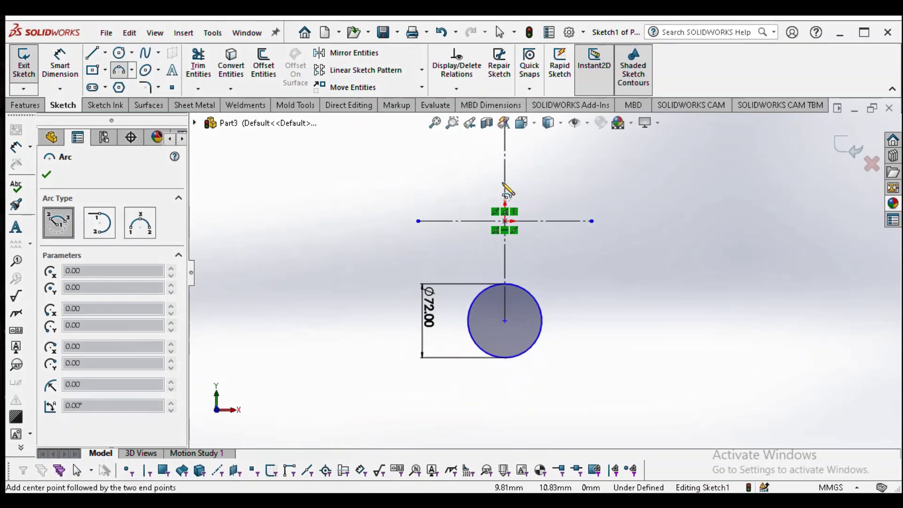
pyautogui.scroll(-3, 536, 260)
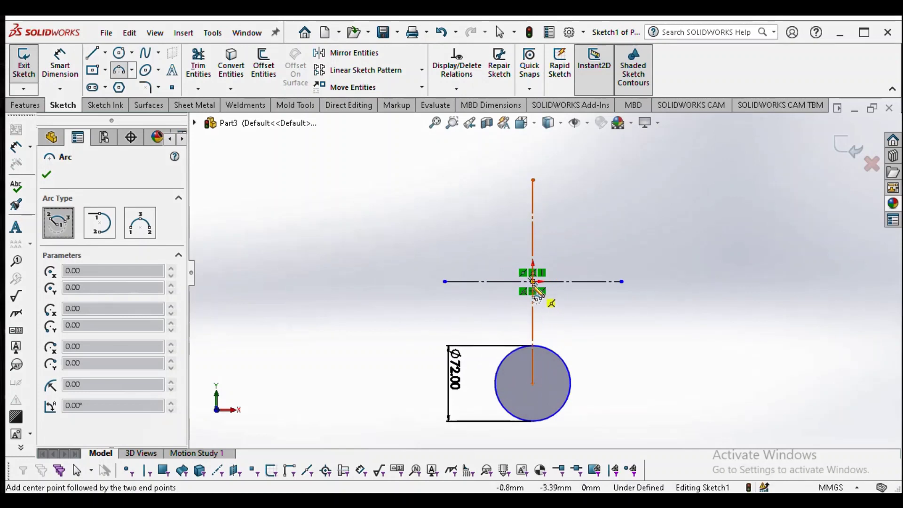
pyautogui.click(533, 281)
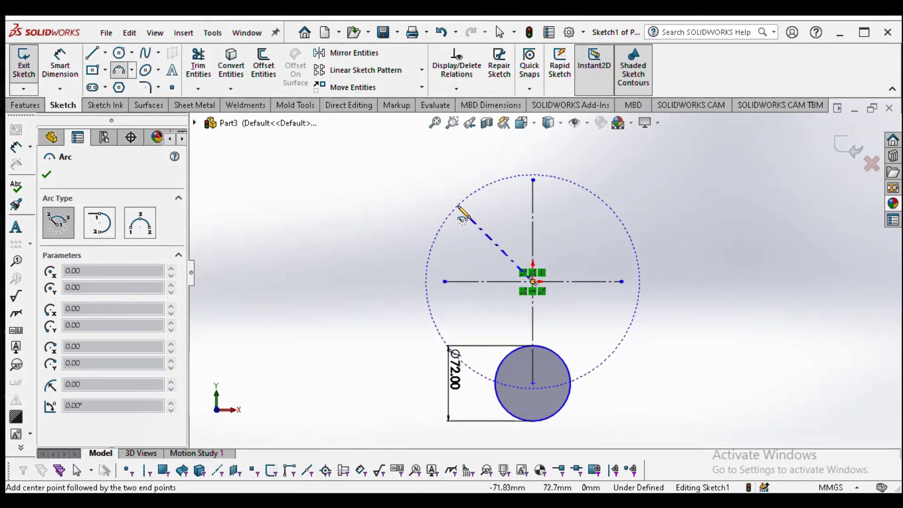
pyautogui.click(457, 206)
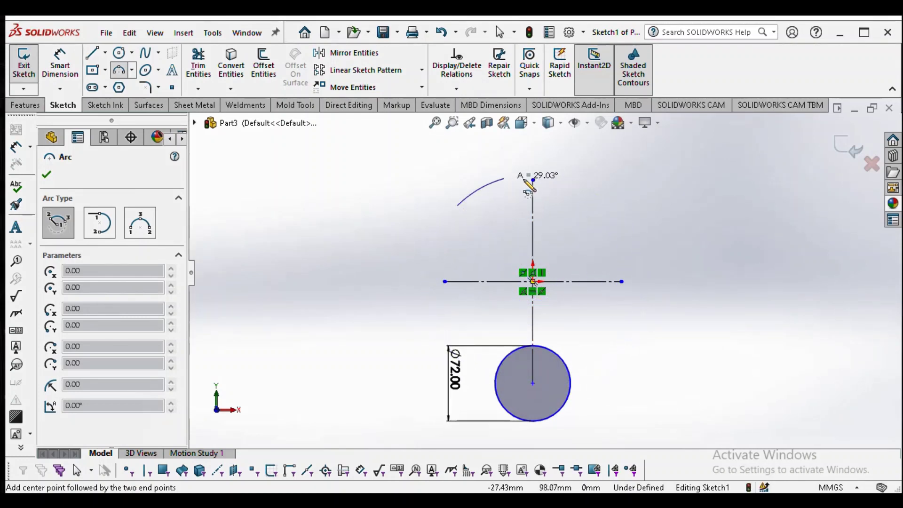
pyautogui.click(602, 219)
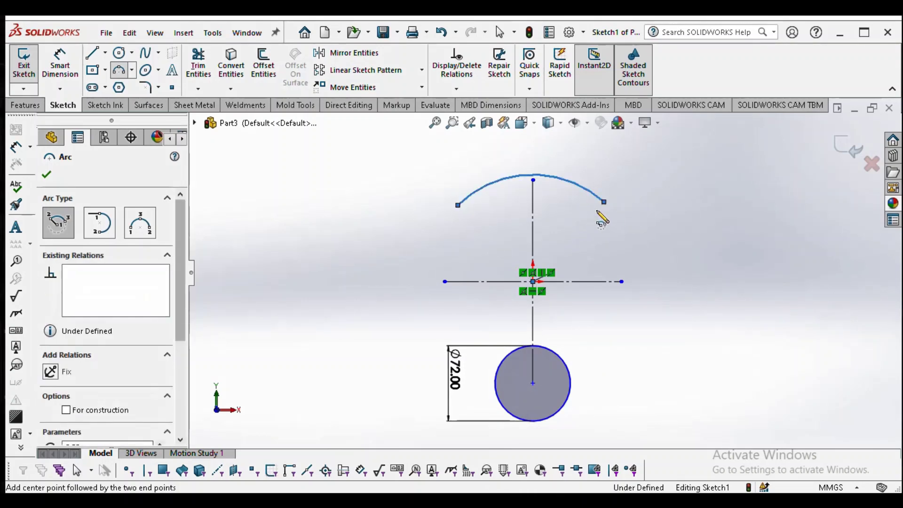
pyautogui.press('Escape')
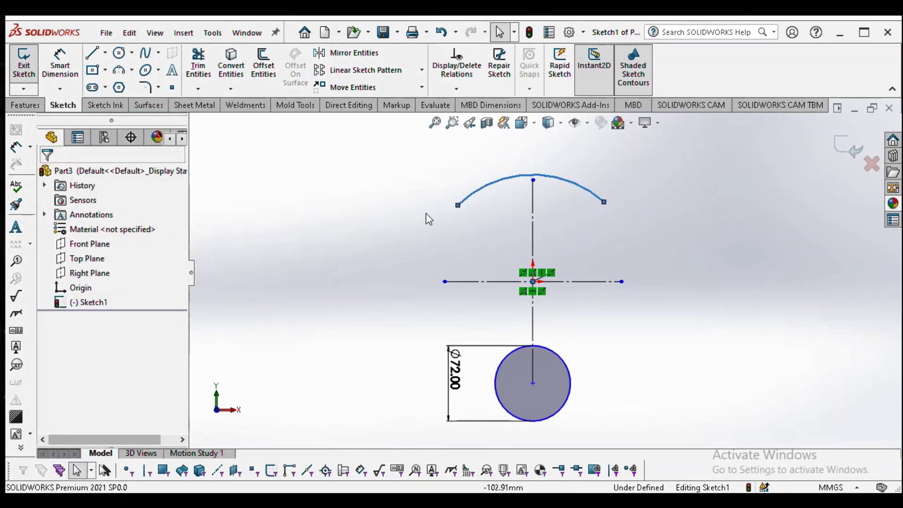
pyautogui.scroll(-2, 428, 218)
pyautogui.click(481, 210)
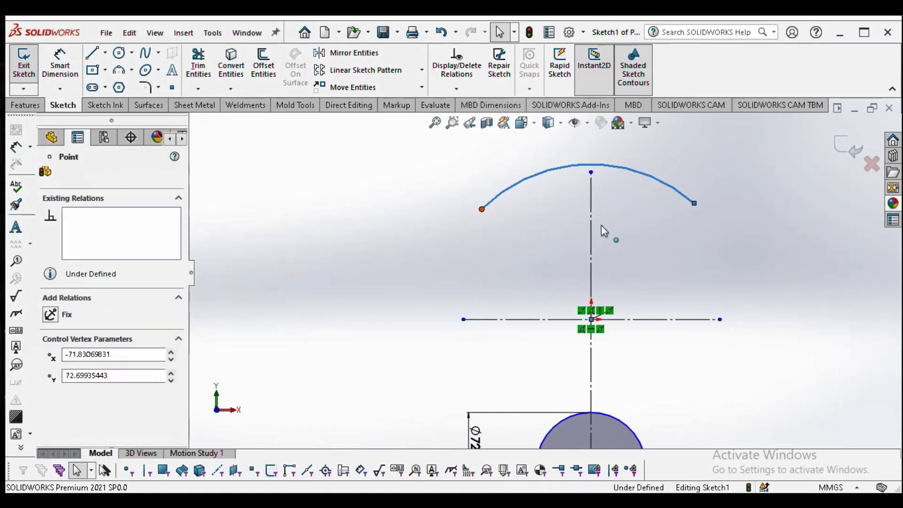
pyautogui.keyDown('ctrl'); pyautogui.click(695, 205); pyautogui.keyUp('ctrl')
pyautogui.keyDown('ctrl'); pyautogui.click(694, 203); pyautogui.keyUp('ctrl')
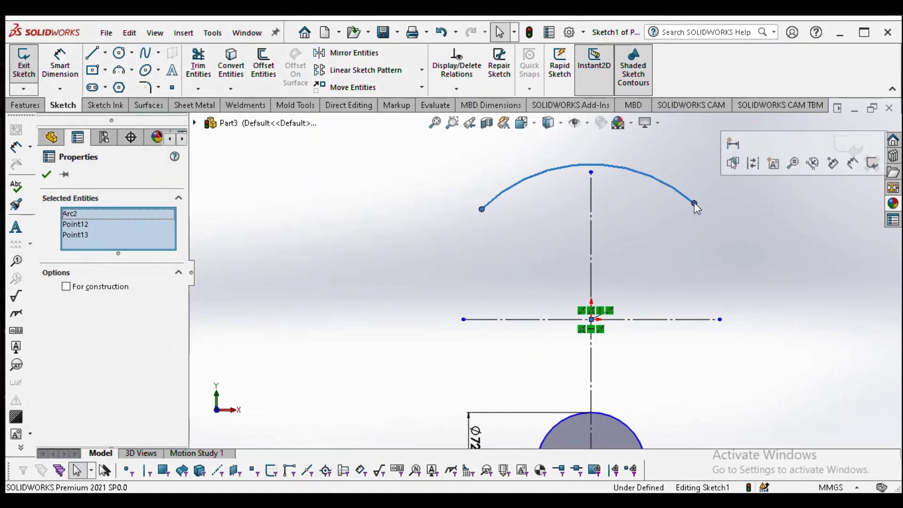
pyautogui.click(276, 232)
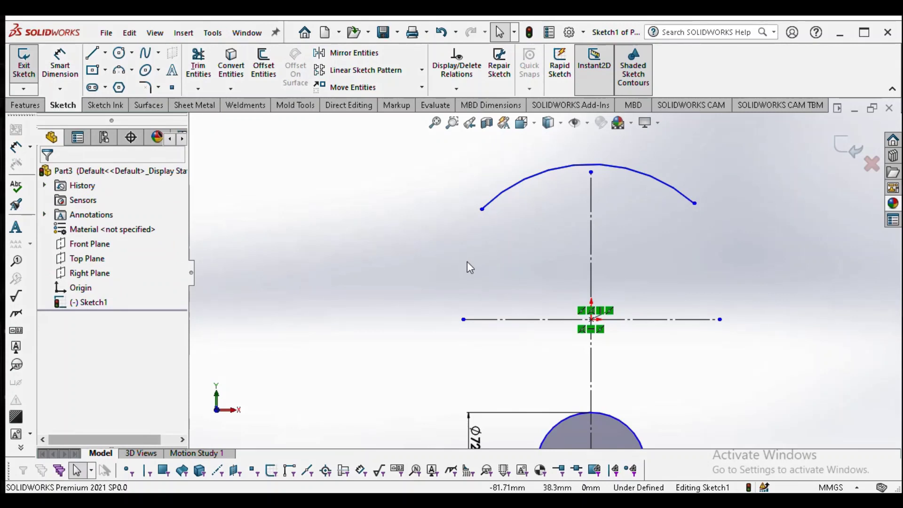
# Step: Add a Horizontal relation between the two endpoints of the arc
pyautogui.click(482, 209)
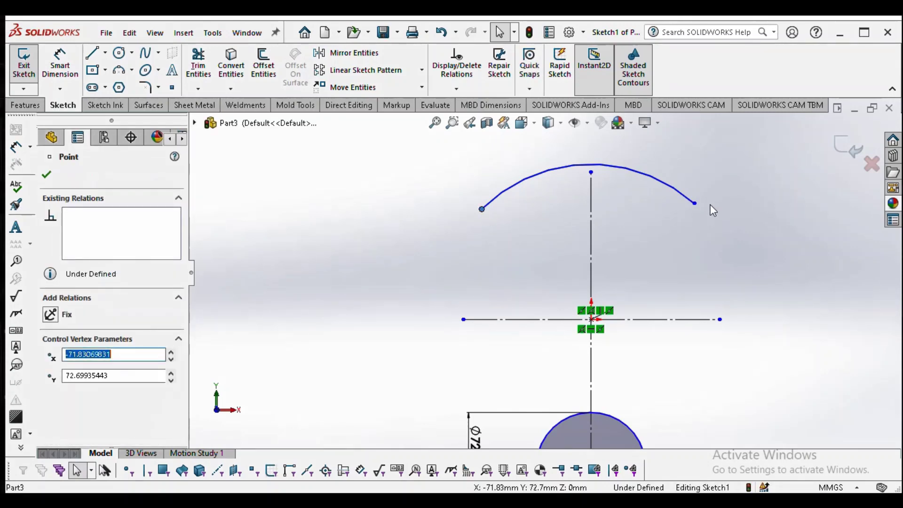
pyautogui.keyDown('ctrl'); pyautogui.click(695, 205); pyautogui.keyUp('ctrl')
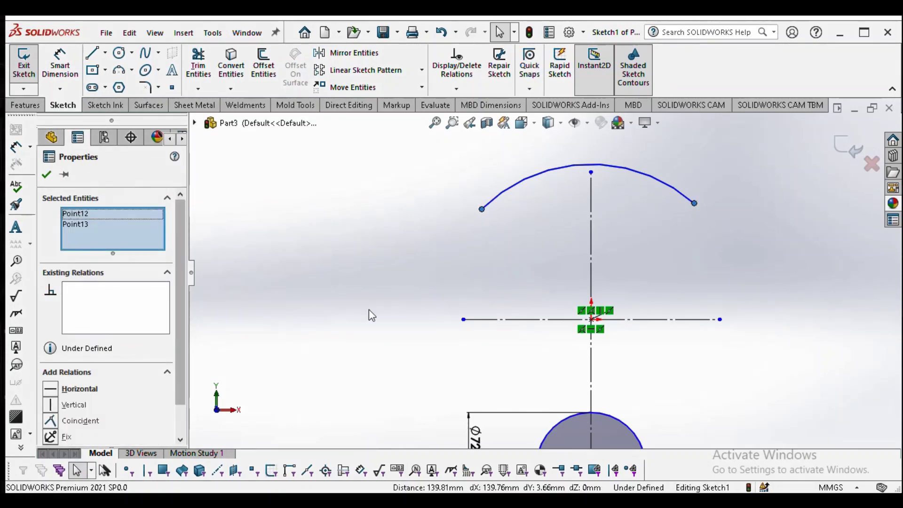
pyautogui.click(51, 390)
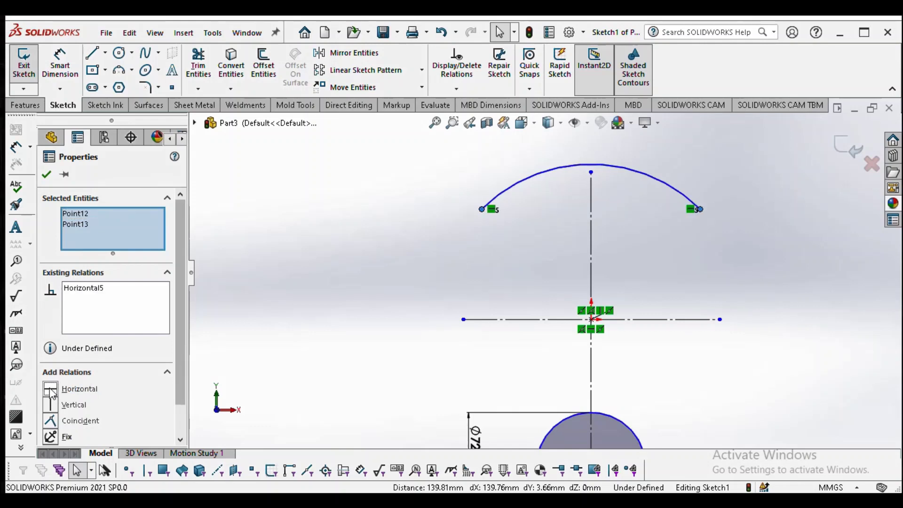
pyautogui.click(46, 174)
# Step: Sketch a line about 181 mm long from the arc's left endpoint down to the left side of the 72 mm circle, tangent to it
pyautogui.press('f')
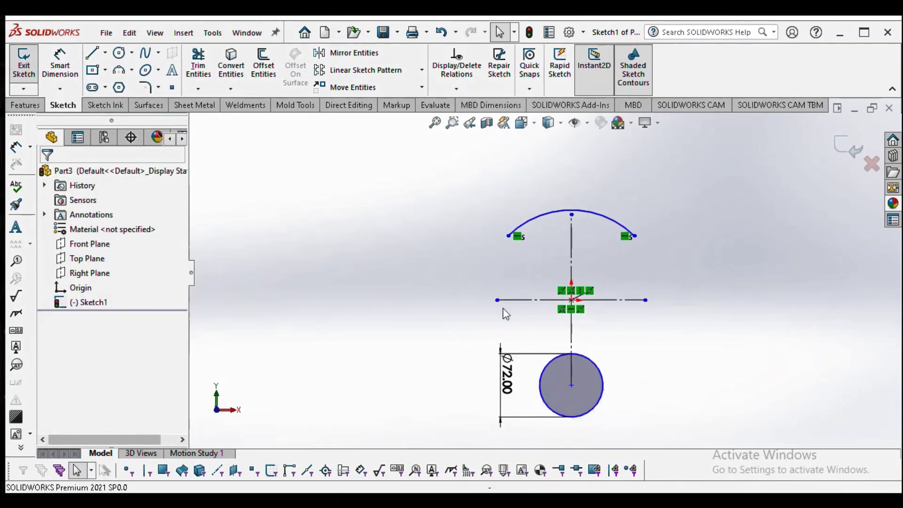
pyautogui.click(92, 52)
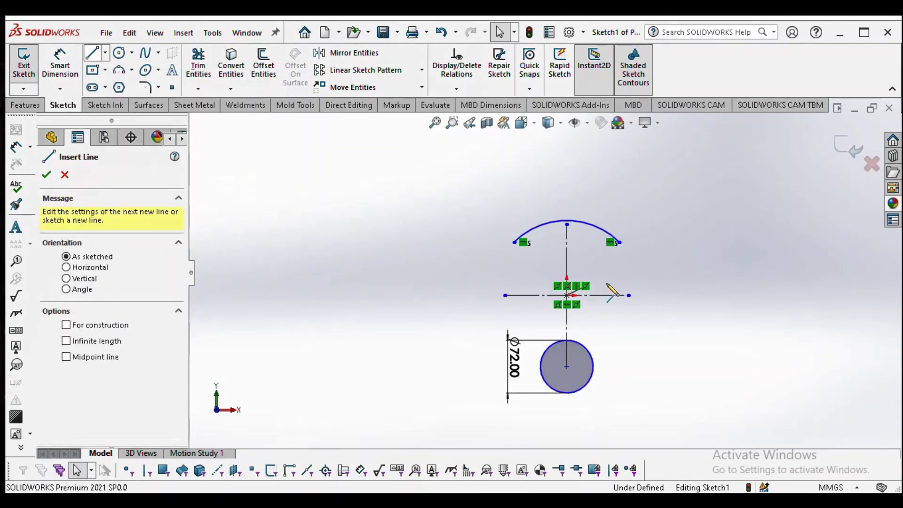
pyautogui.scroll(-2, 560, 280)
pyautogui.click(492, 226)
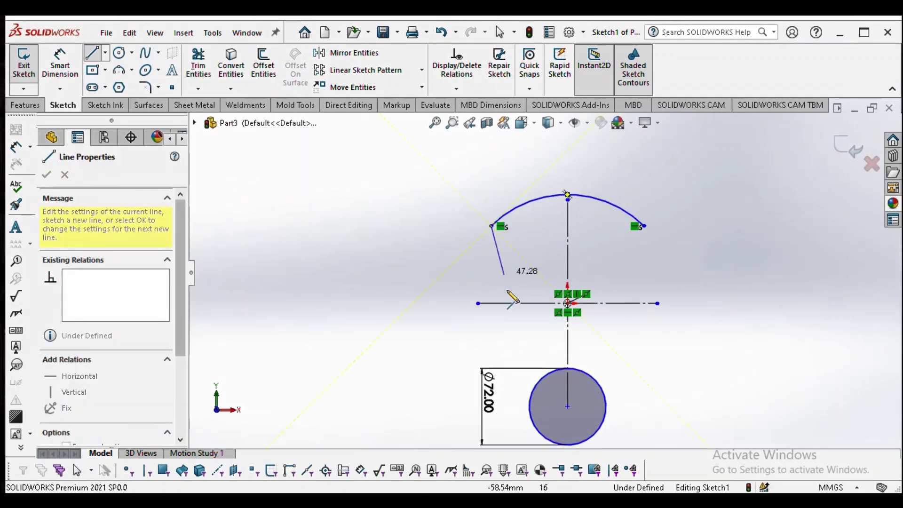
pyautogui.scroll(-2, 530, 424)
pyautogui.moveTo(535, 414)
pyautogui.keyDown('ctrl'); pyautogui.mouseDown(button='middle')
pyautogui.moveTo(530, 394)
pyautogui.moveTo(540, 387)
pyautogui.mouseUp(button='middle'); pyautogui.keyUp('ctrl')
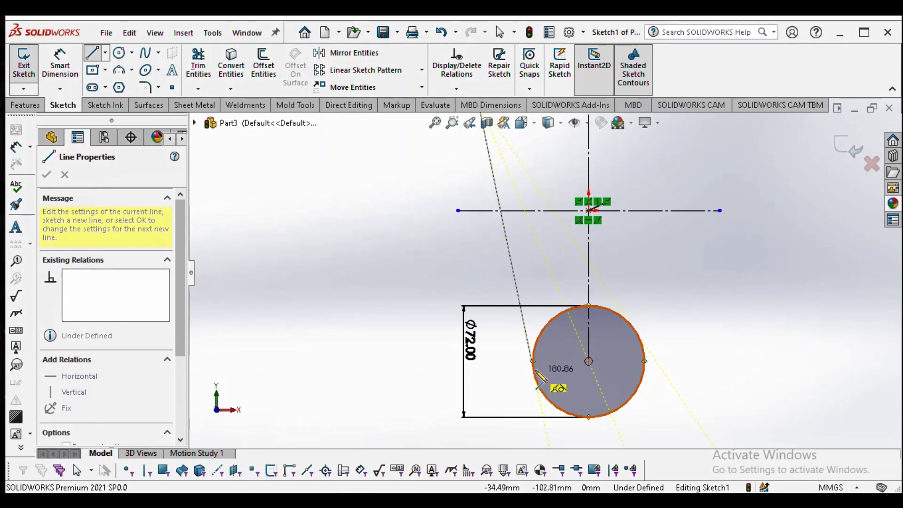
pyautogui.click(535, 373)
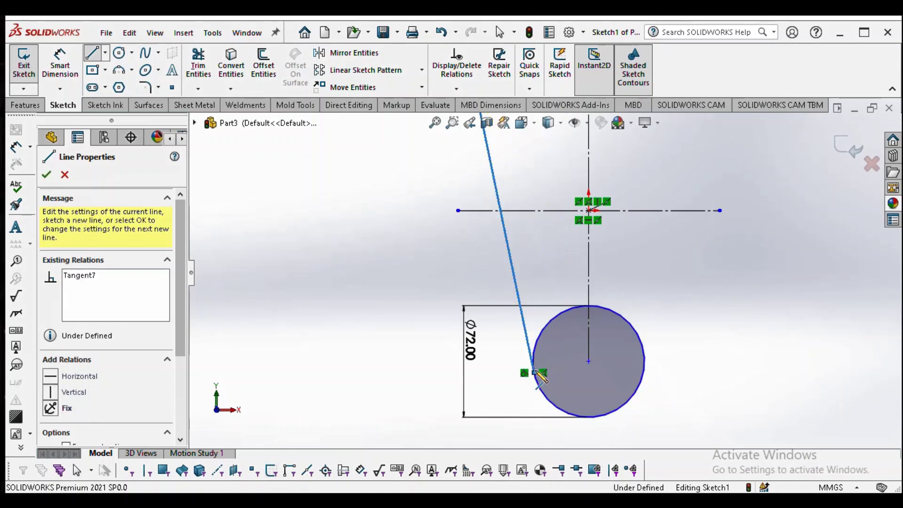
pyautogui.press('Escape')
# Step: Mirror the slanted tangent line about the vertical construction line, keeping the original
pyautogui.scroll(3, 544, 254)
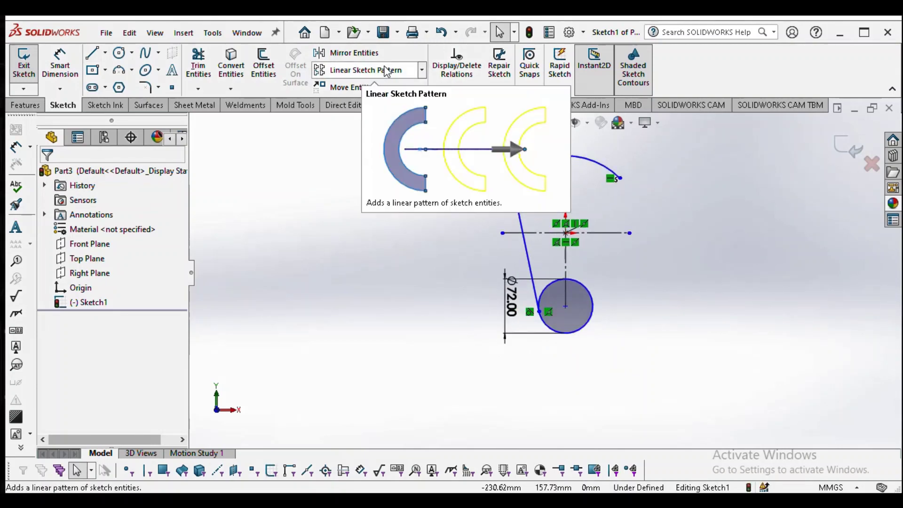
pyautogui.click(354, 52)
pyautogui.scroll(-2, 579, 198)
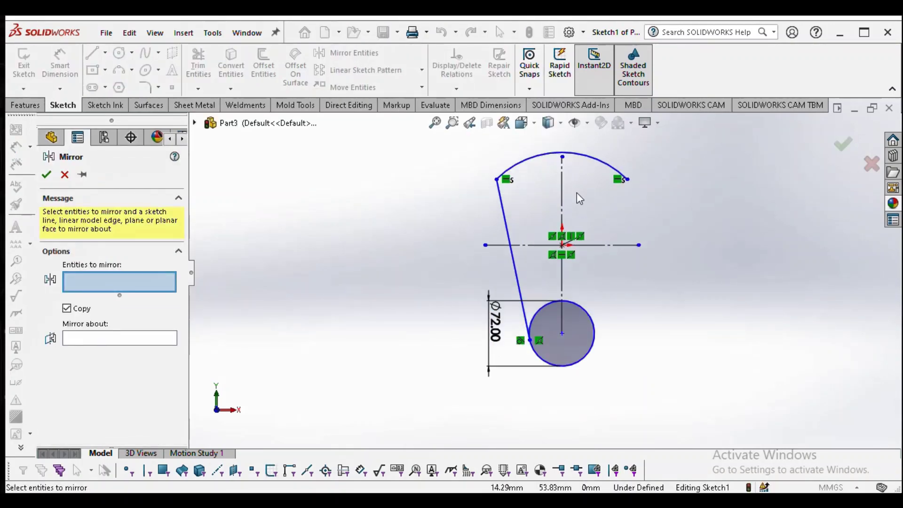
pyautogui.scroll(-1, 583, 203)
pyautogui.moveTo(592, 205)
pyautogui.mouseDown()
pyautogui.moveTo(524, 244)
pyautogui.moveTo(438, 244)
pyautogui.moveTo(442, 287)
pyautogui.mouseUp()
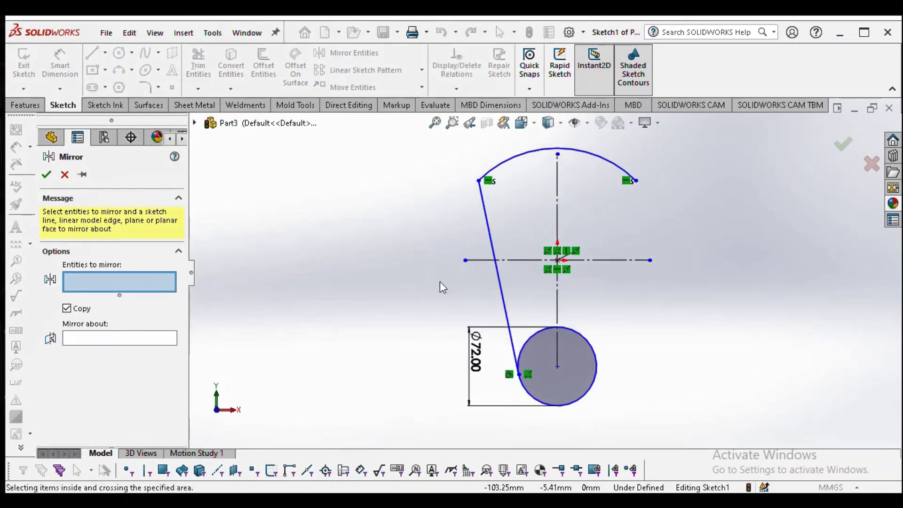
pyautogui.moveTo(597, 221); pyautogui.dragTo(433, 306)
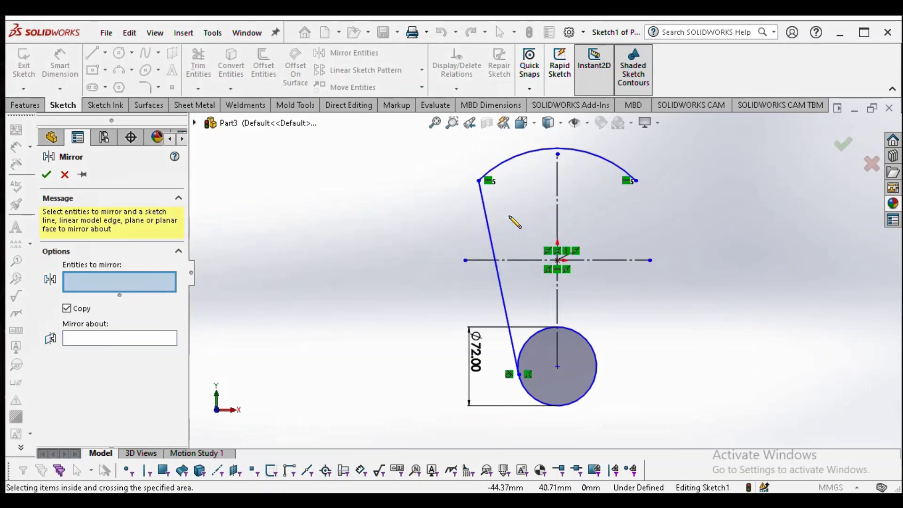
pyautogui.moveTo(426, 205)
pyautogui.mouseDown()
pyautogui.moveTo(453, 228)
pyautogui.moveTo(551, 249)
pyautogui.moveTo(593, 248)
pyautogui.moveTo(634, 223)
pyautogui.moveTo(629, 241)
pyautogui.mouseUp()
pyautogui.click(113, 344)
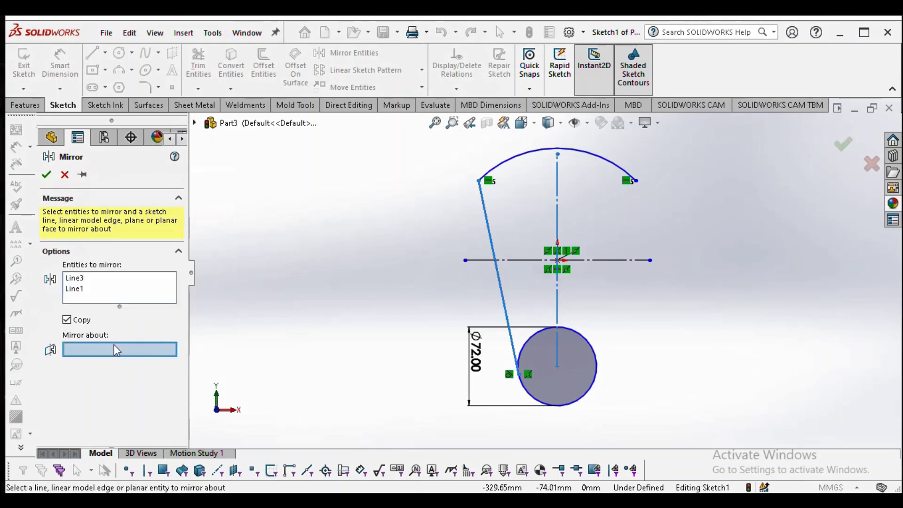
pyautogui.click(558, 217)
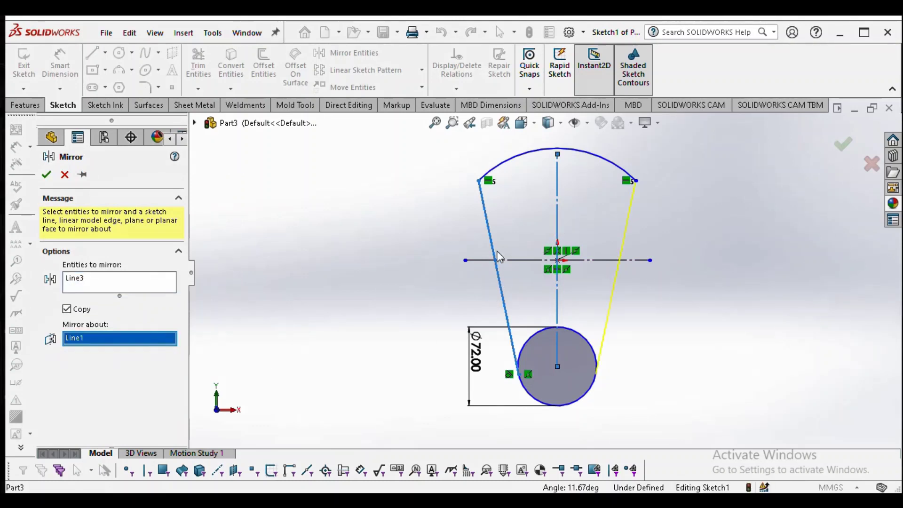
pyautogui.click(45, 176)
# Step: Dimension the angle between the two slanted side lines at 33° and place its text just above the origin
pyautogui.scroll(-2, 525, 323)
pyautogui.scroll(3, 571, 385)
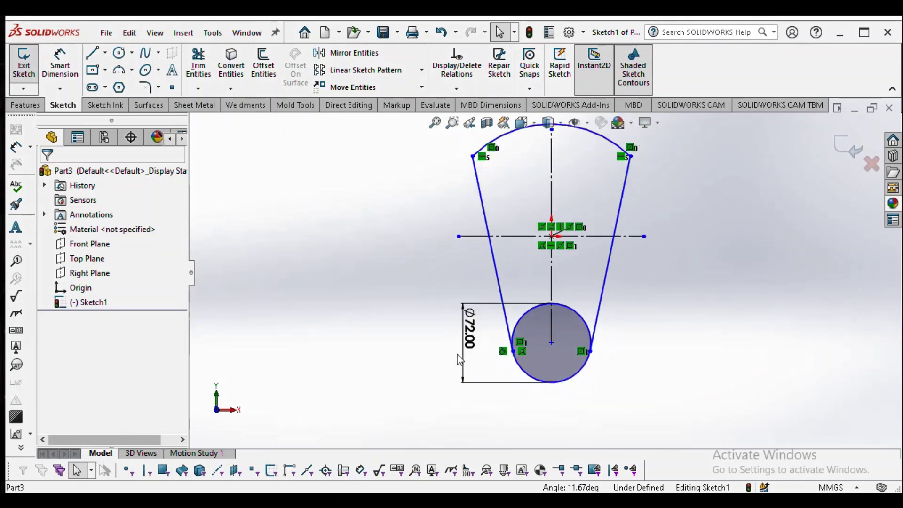
pyautogui.click(15, 147)
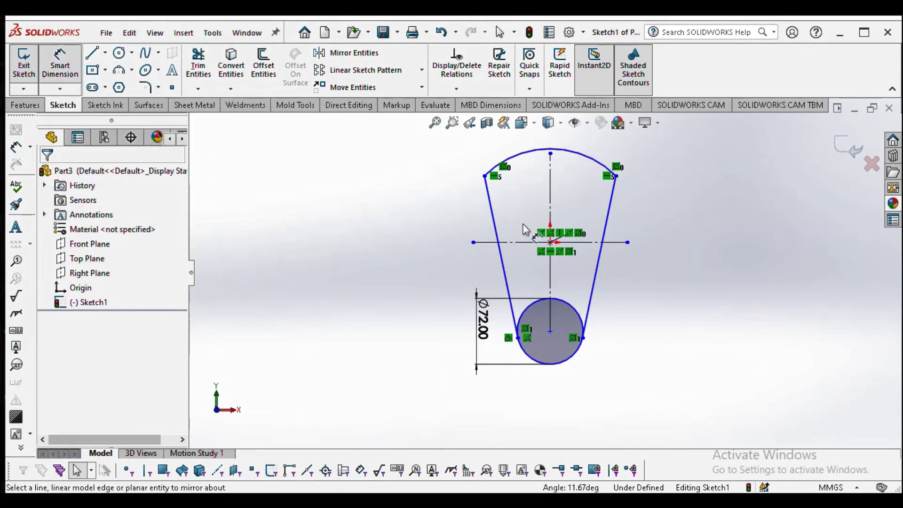
pyautogui.click(494, 220)
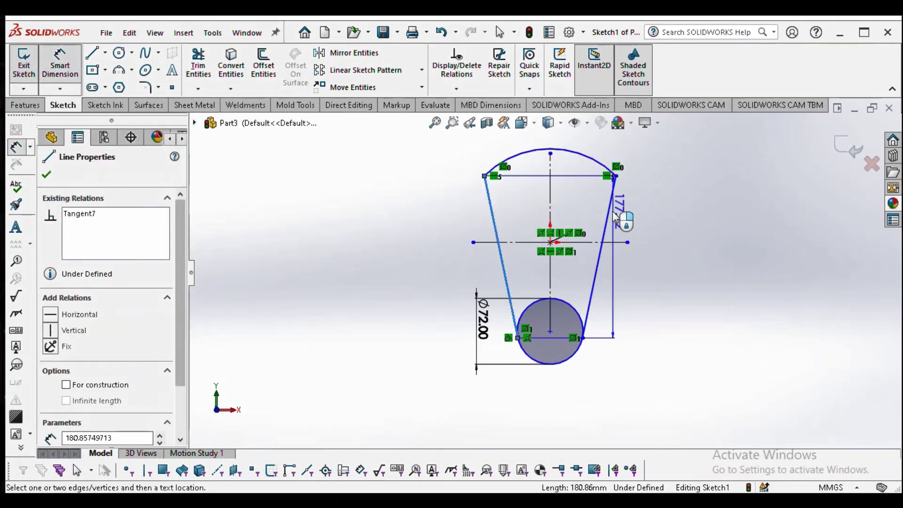
pyautogui.click(609, 206)
pyautogui.click(541, 221)
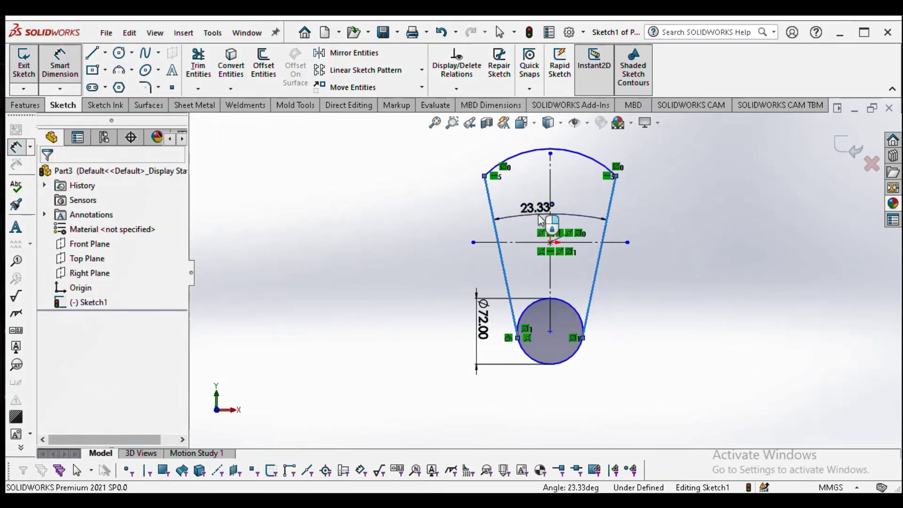
pyautogui.write('33')
pyautogui.press('Return')
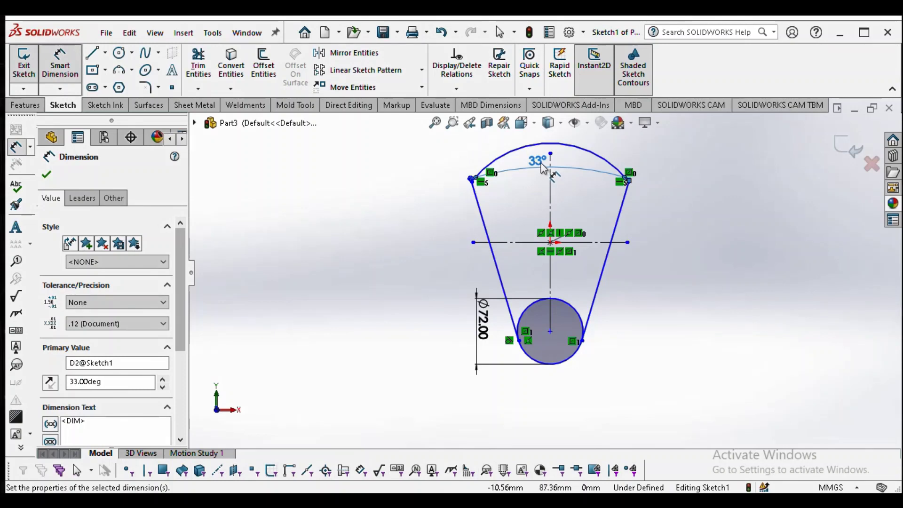
pyautogui.moveTo(543, 167); pyautogui.dragTo(539, 204)
pyautogui.click(683, 243)
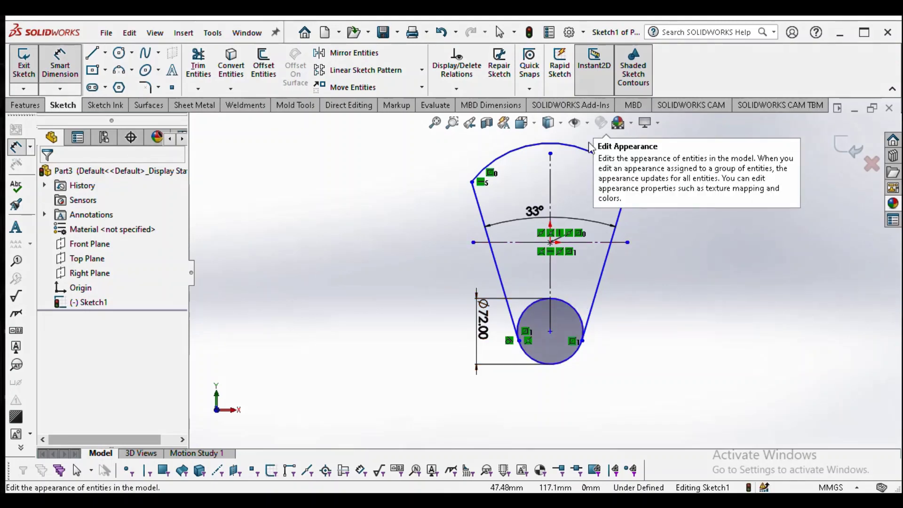
# Step: Dimension the upper arc's radius at 80 mm
pyautogui.click(591, 158)
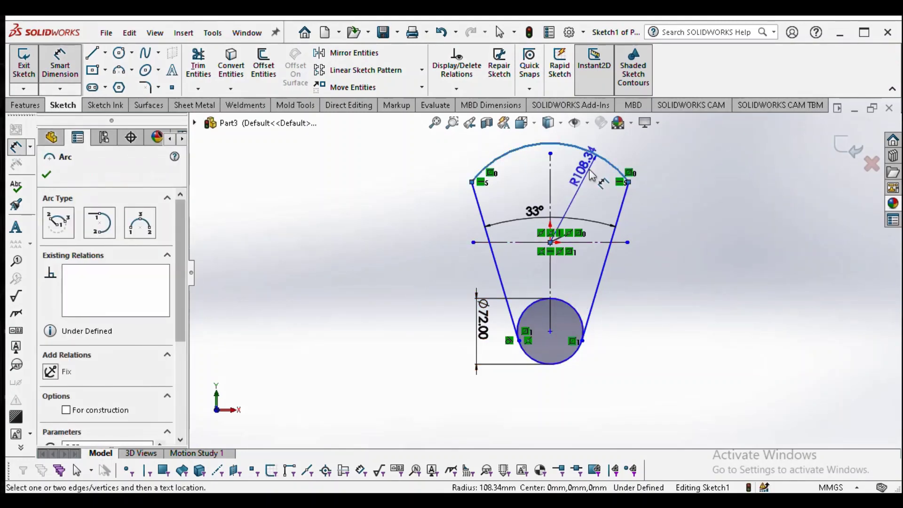
pyautogui.click(591, 175)
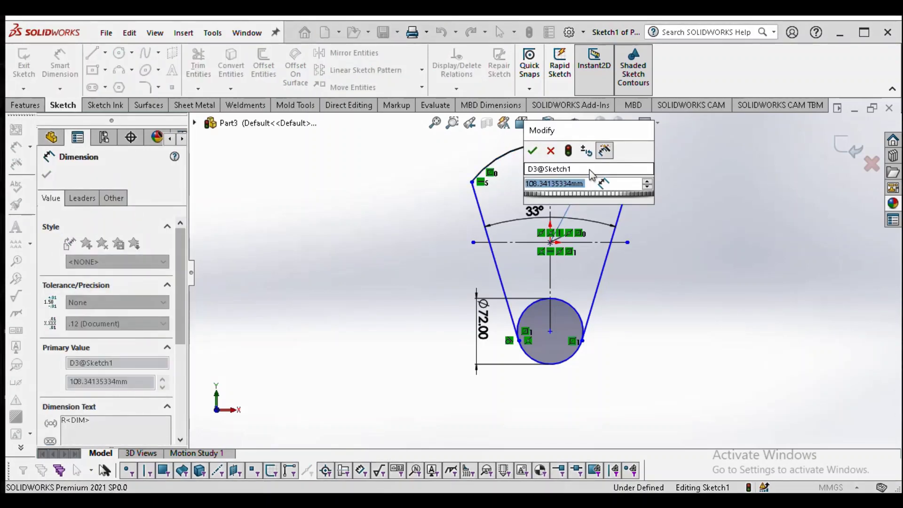
pyautogui.write('80')
pyautogui.press('Return')
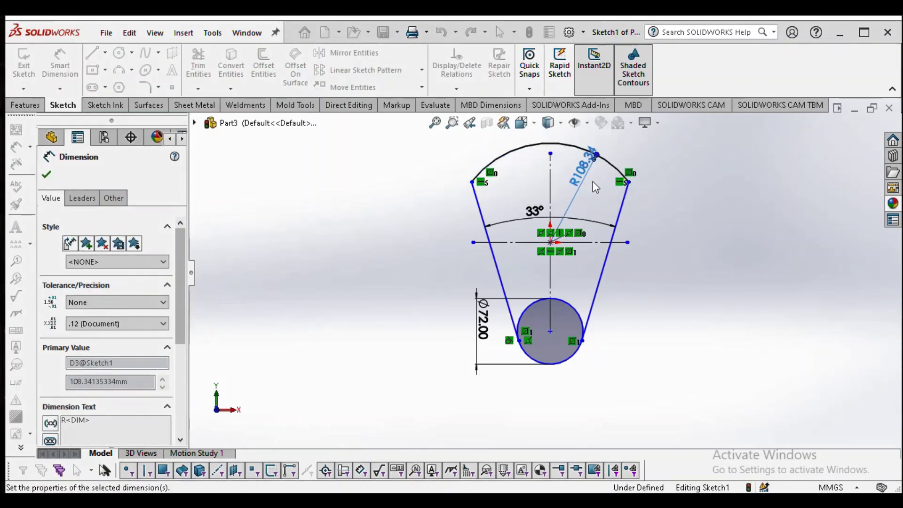
pyautogui.click(645, 167)
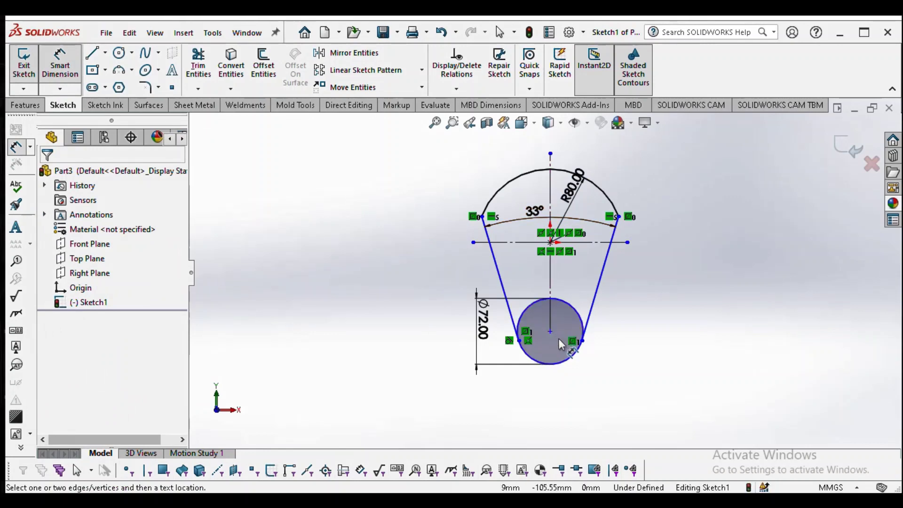
# Step: Dimension the vertical distance from the origin to the circle's center at 44 mm, placed left of the profile
pyautogui.click(551, 243)
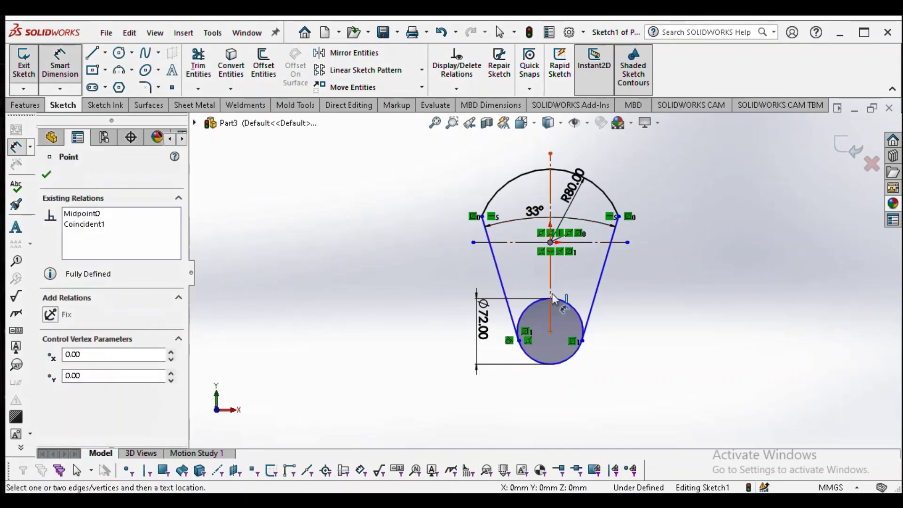
pyautogui.click(550, 332)
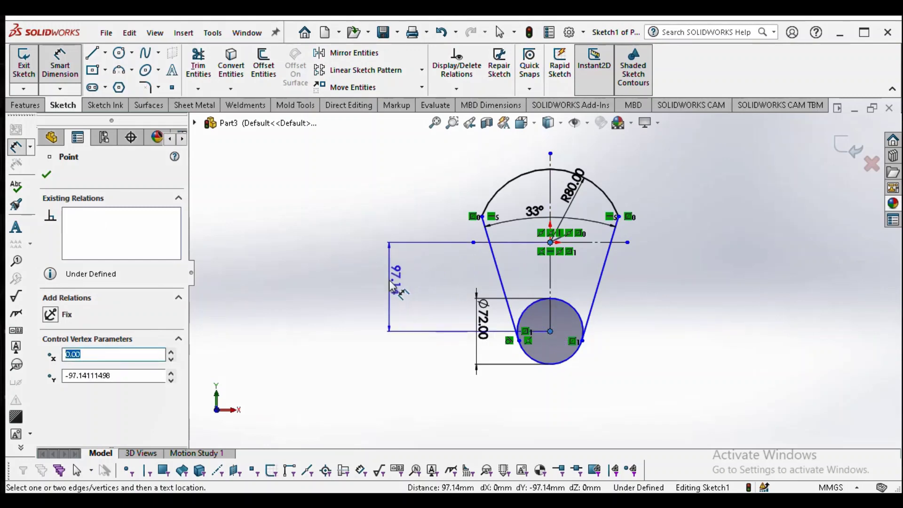
pyautogui.click(395, 286)
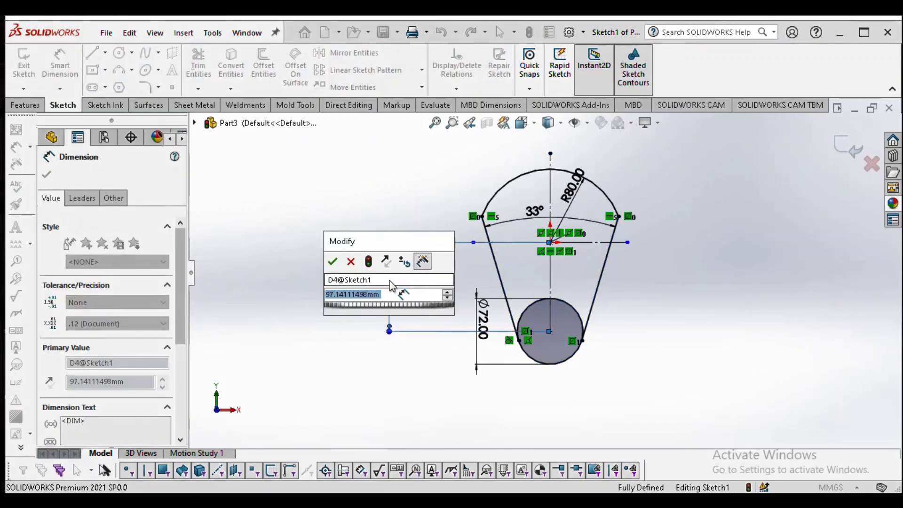
pyautogui.write('44')
pyautogui.press('Return')
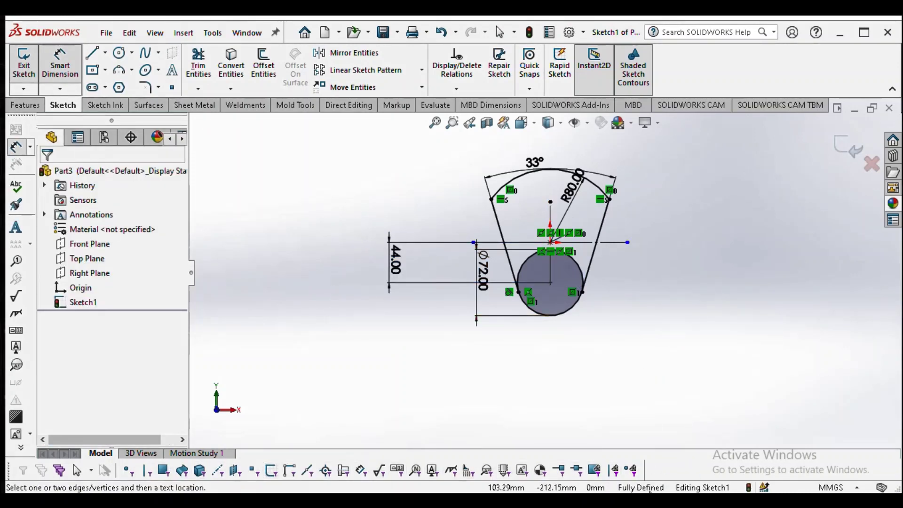
# Step: Extrude both closed regions of the tapered profile 15 mm as a blind boss
pyautogui.scroll(-3, 559, 254)
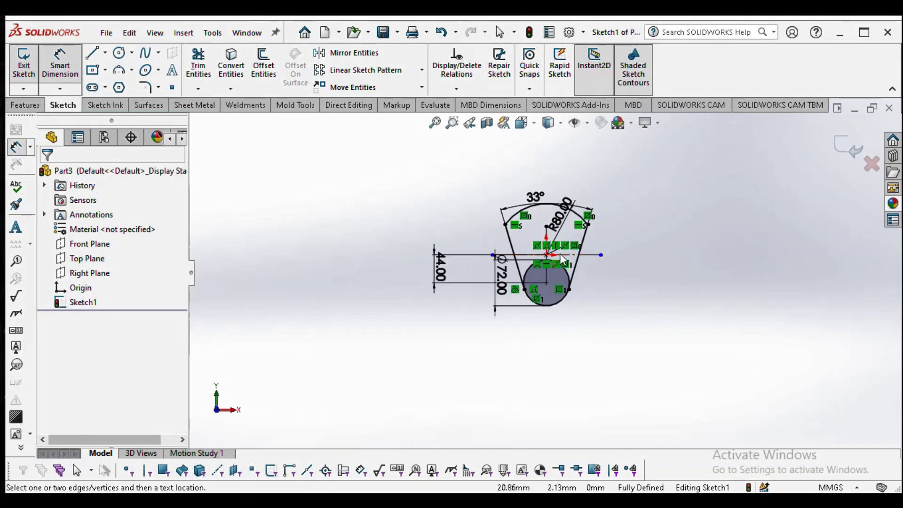
pyautogui.scroll(1, 560, 254)
pyautogui.click(60, 63)
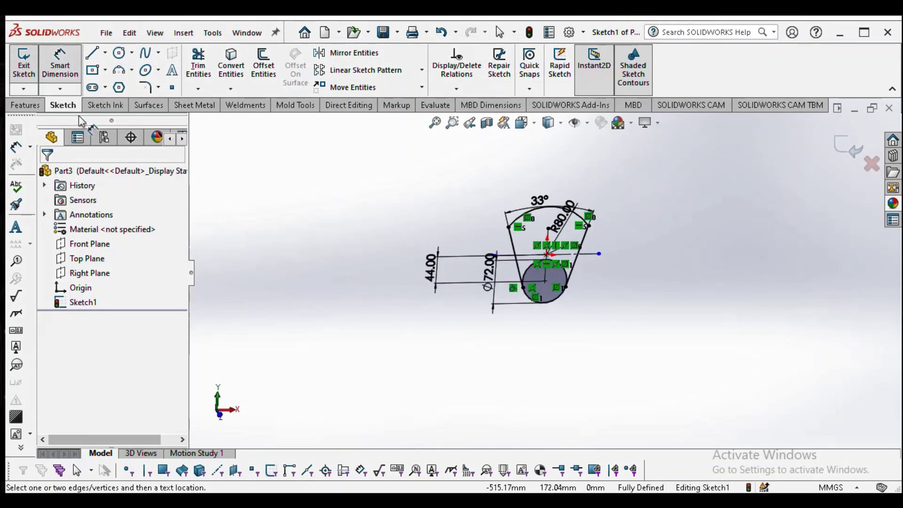
pyautogui.click(32, 106)
pyautogui.click(26, 71)
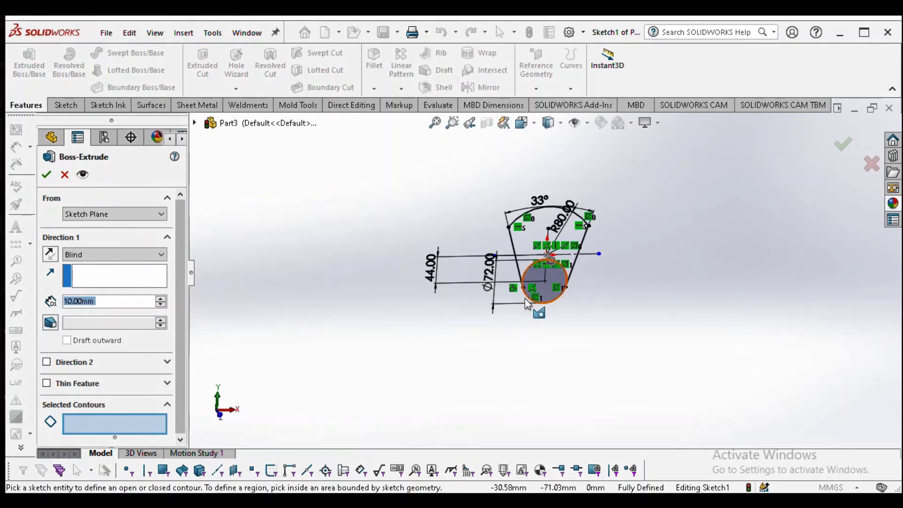
pyautogui.moveTo(493, 308)
pyautogui.mouseDown(button='middle')
pyautogui.moveTo(455, 359)
pyautogui.moveTo(435, 322)
pyautogui.moveTo(442, 298)
pyautogui.moveTo(484, 294)
pyautogui.moveTo(425, 268)
pyautogui.moveTo(451, 306)
pyautogui.mouseUp(button='middle')
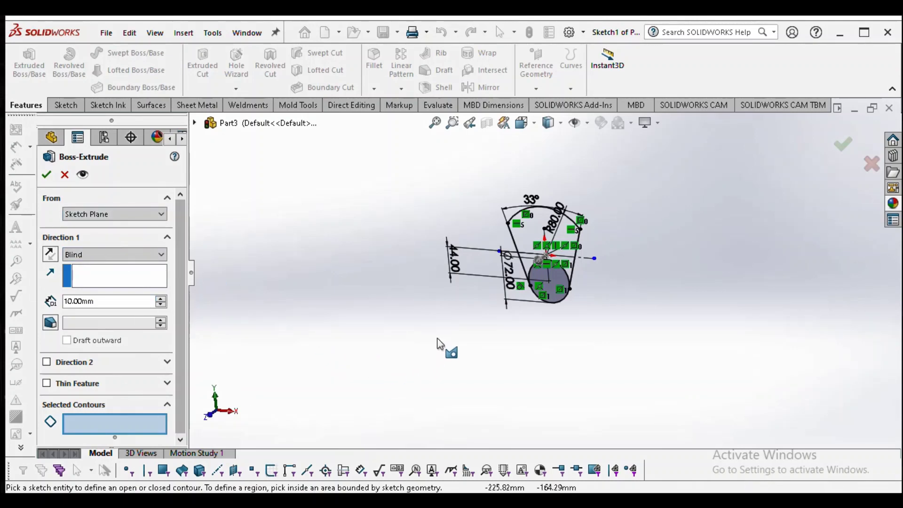
pyautogui.click(545, 249)
pyautogui.click(556, 283)
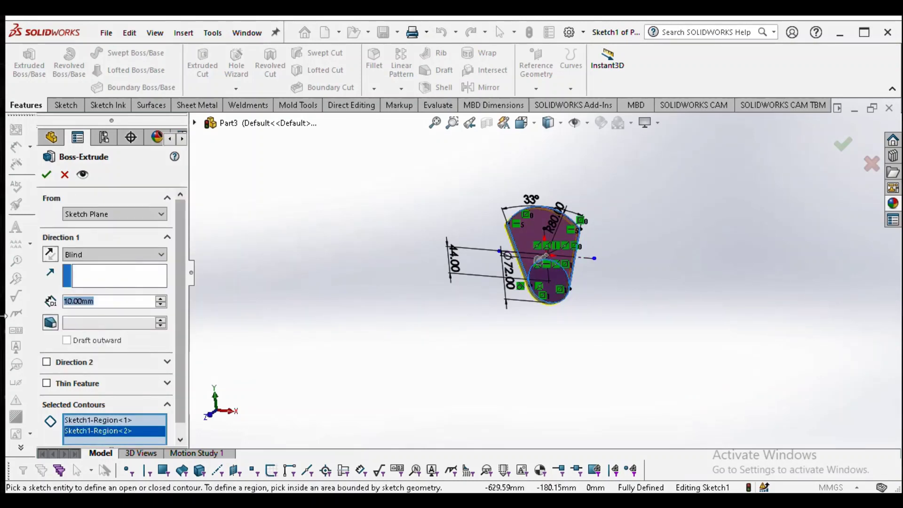
pyautogui.write('15')
pyautogui.press('Return')
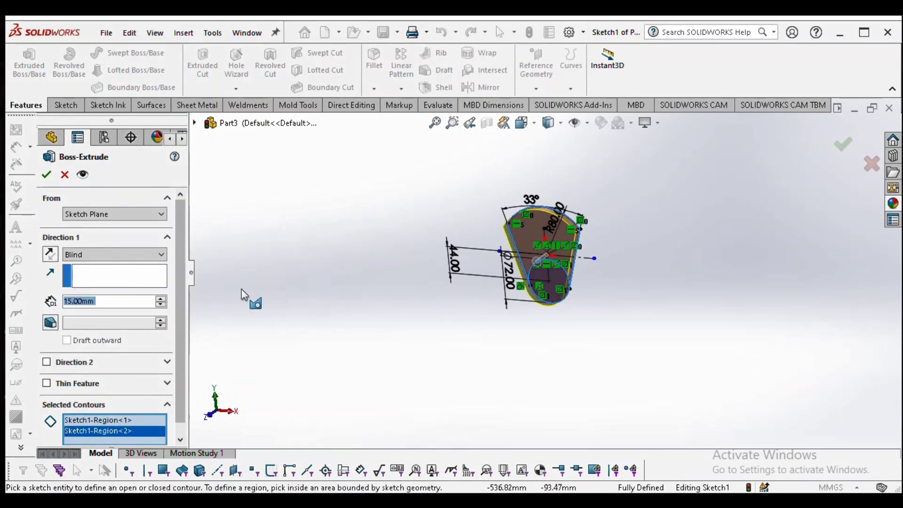
pyautogui.click(51, 177)
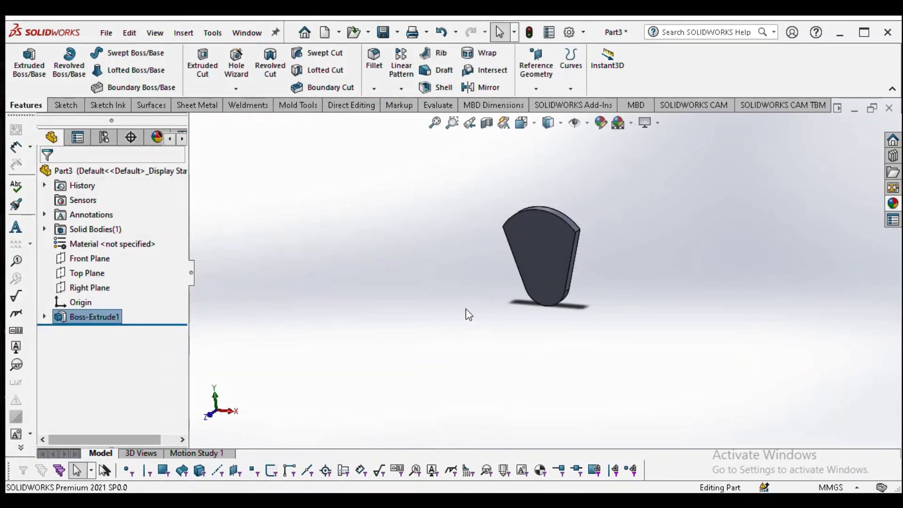
# Step: Start a sketch on the plate's back face and draw a circle about 40 mm in diameter, concentric with the narrow rounded end
pyautogui.moveTo(468, 315); pyautogui.dragTo(403, 331, button='middle')
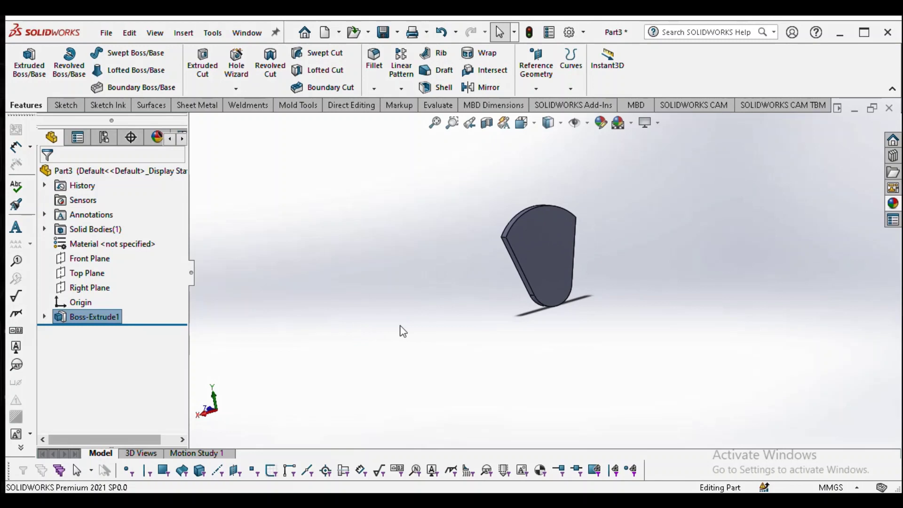
pyautogui.click(562, 276)
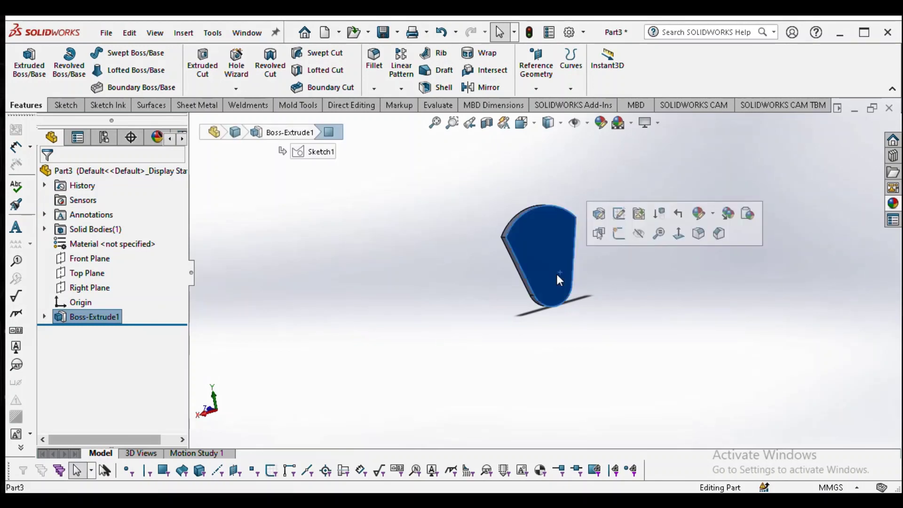
pyautogui.click(618, 233)
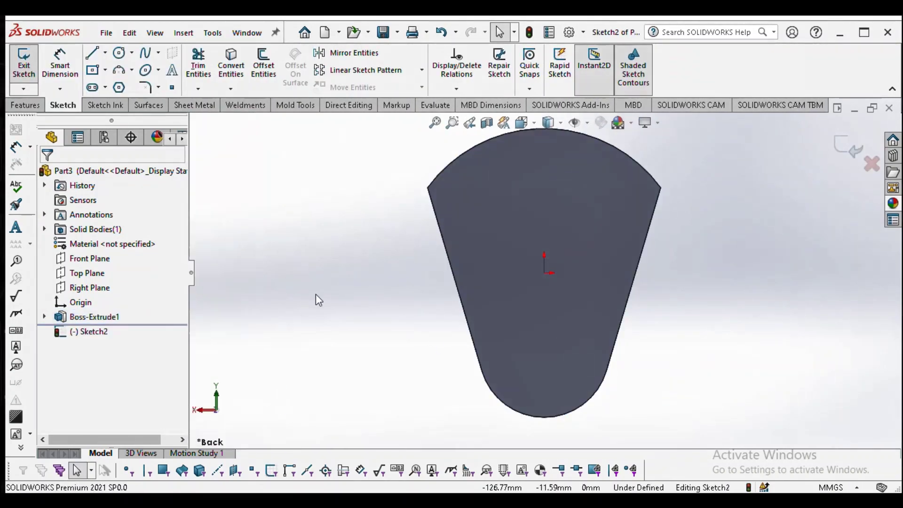
pyautogui.click(120, 53)
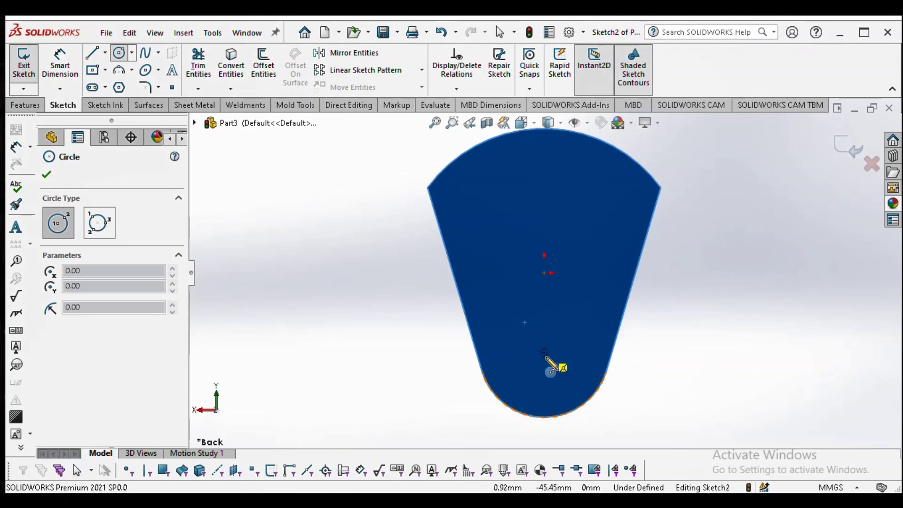
pyautogui.moveTo(545, 352); pyautogui.dragTo(572, 335)
pyautogui.press('Escape')
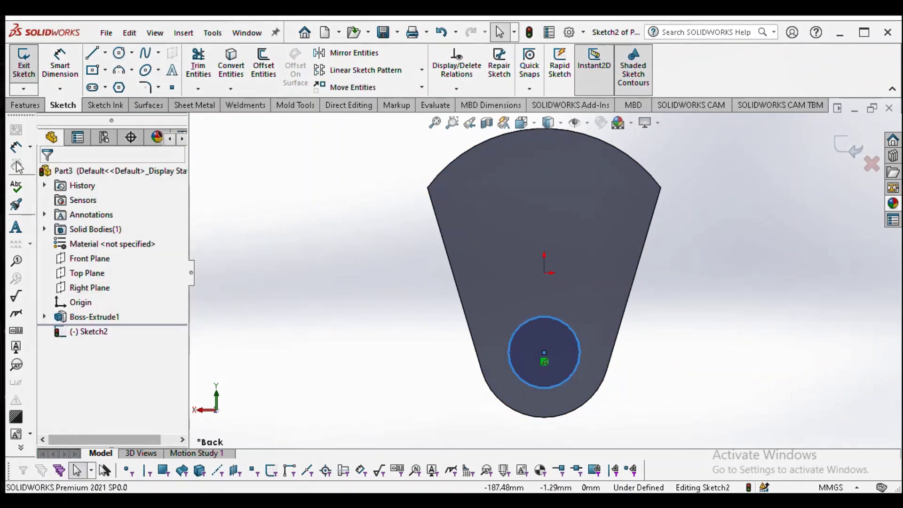
# Step: Dimension the diameter of the circle at the plate's narrow end at 54 mm
pyautogui.click(15, 147)
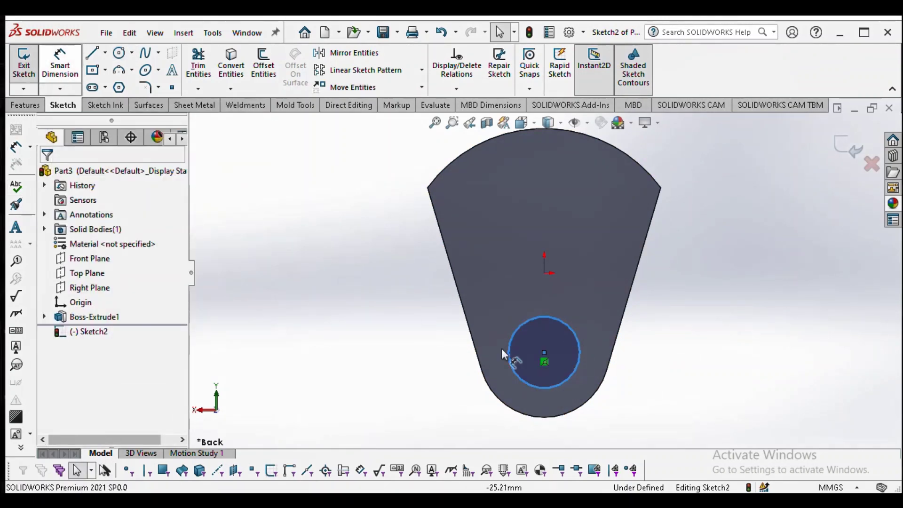
pyautogui.click(513, 323)
pyautogui.click(490, 300)
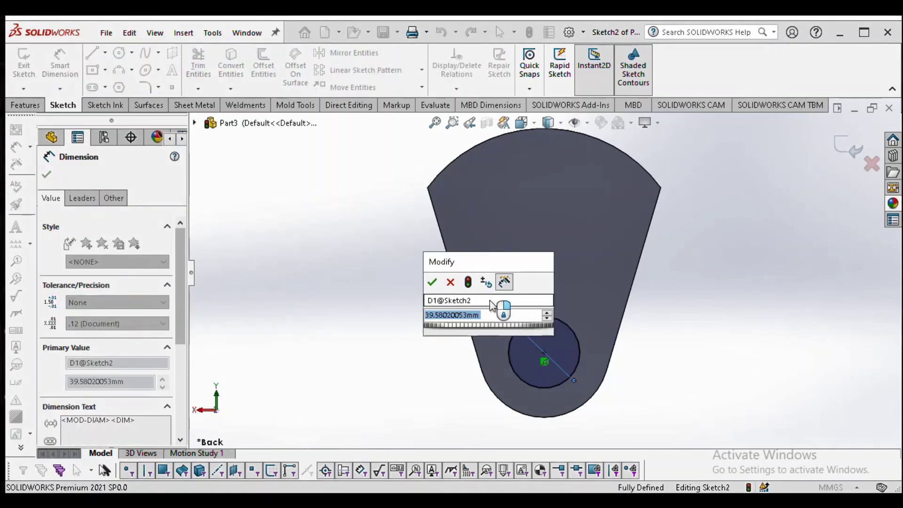
pyautogui.write('54')
pyautogui.press('Return')
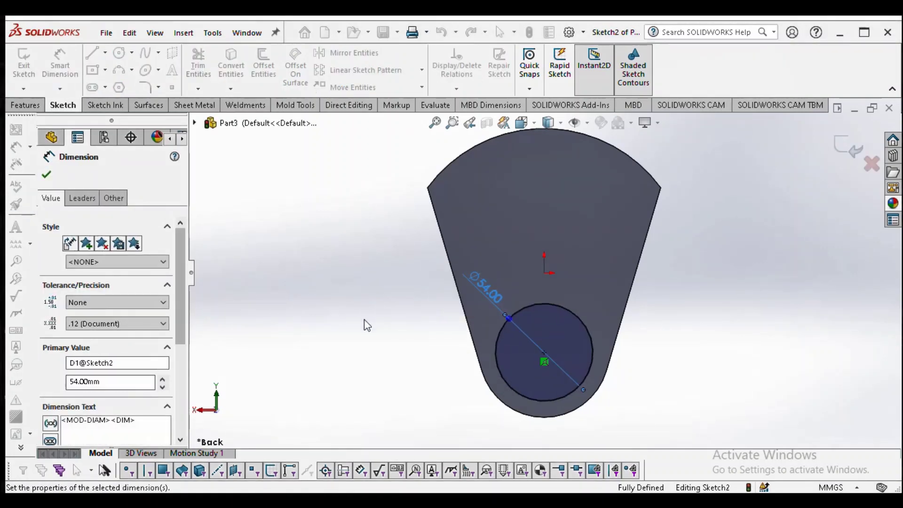
pyautogui.click(363, 320)
# Step: Extrude the 54 mm circle 46 mm outward from the plate's back face, merged with the plate
pyautogui.click(24, 105)
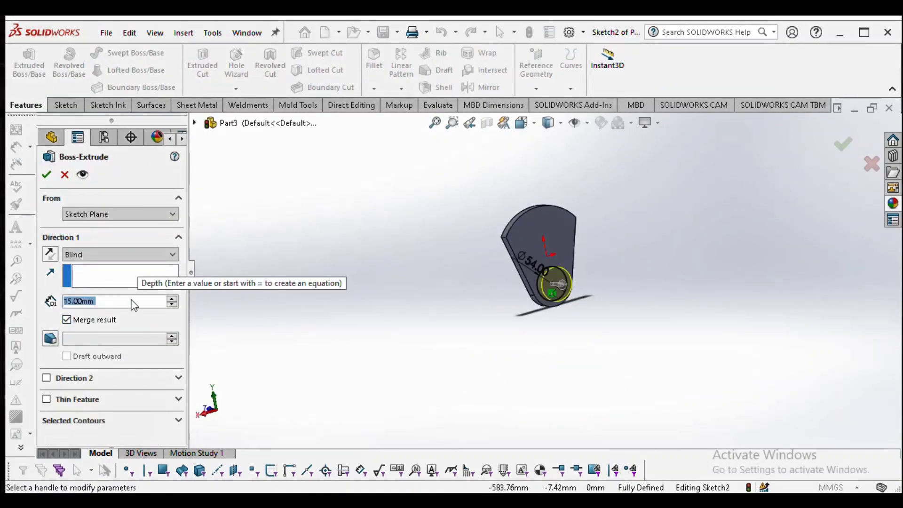
pyautogui.write('46')
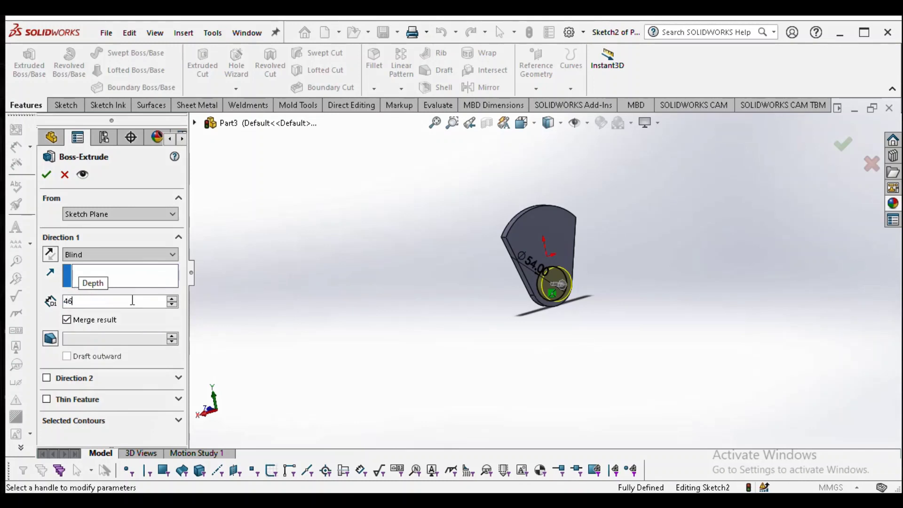
pyautogui.press('Return')
pyautogui.moveTo(572, 322); pyautogui.dragTo(562, 283, button='middle')
pyautogui.scroll(3, 541, 278)
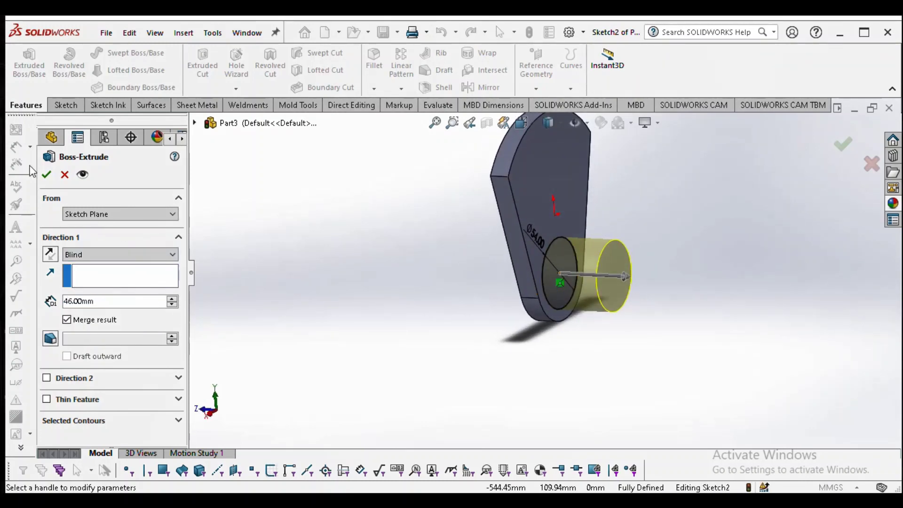
pyautogui.click(46, 176)
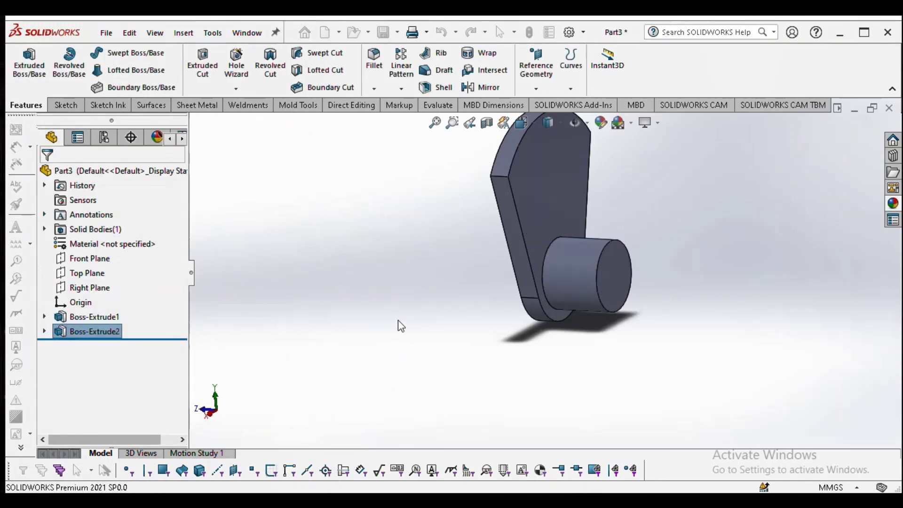
# Step: Start a sketch on the plate's front face and draw a circle about 77 mm in diameter centered on the origin
pyautogui.moveTo(399, 321); pyautogui.dragTo(576, 255, button='middle')
pyautogui.click(576, 255)
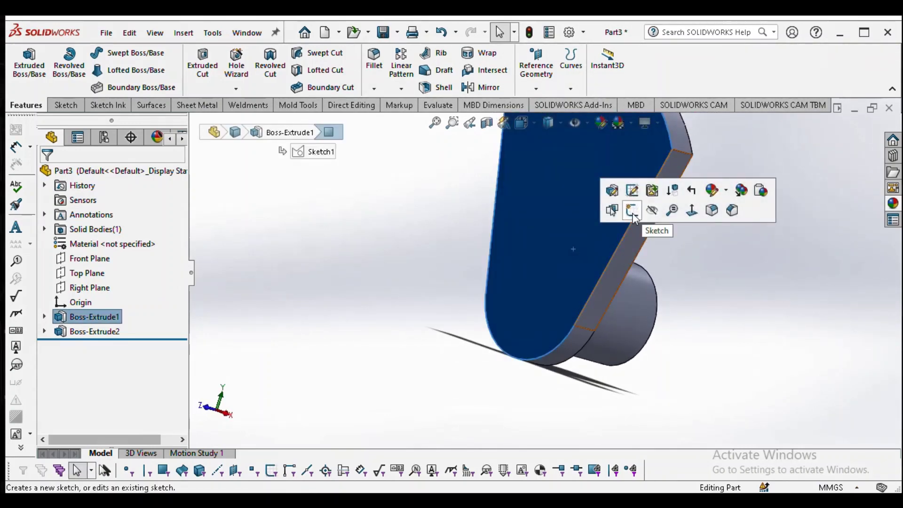
pyautogui.click(630, 208)
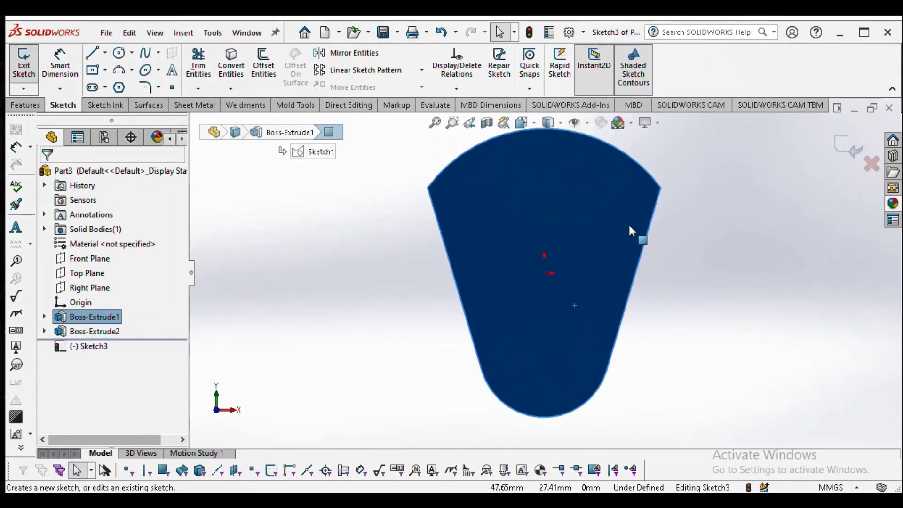
pyautogui.click(119, 52)
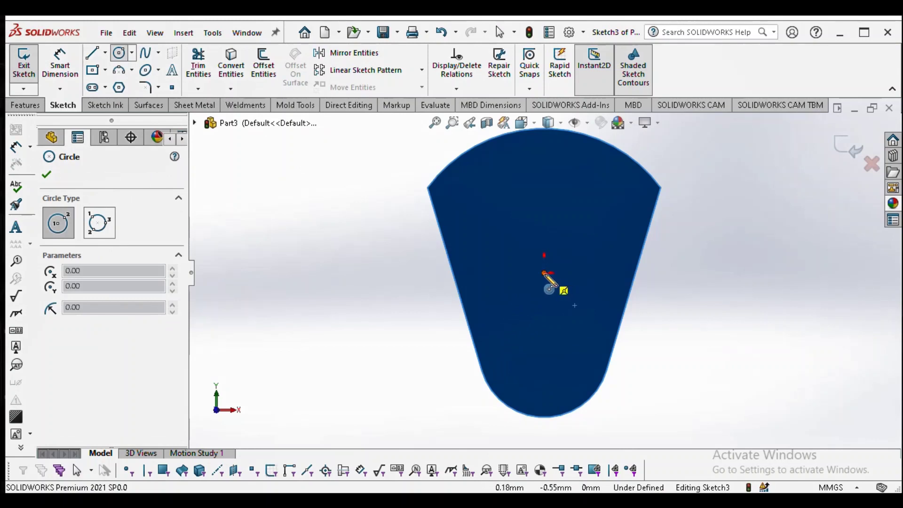
pyautogui.click(544, 273)
pyautogui.click(590, 222)
pyautogui.press('Escape')
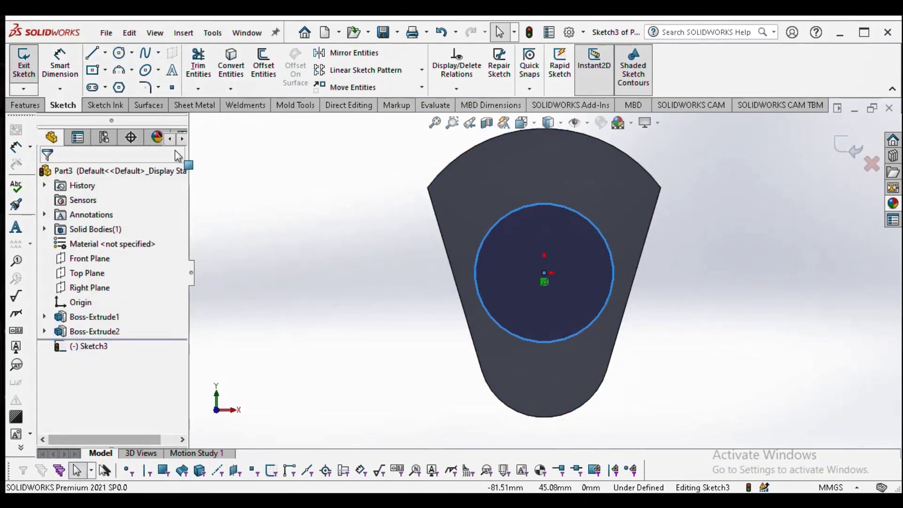
# Step: Dimension the origin-centered circle's diameter at 72 mm, with the text placed left of the plate
pyautogui.click(60, 64)
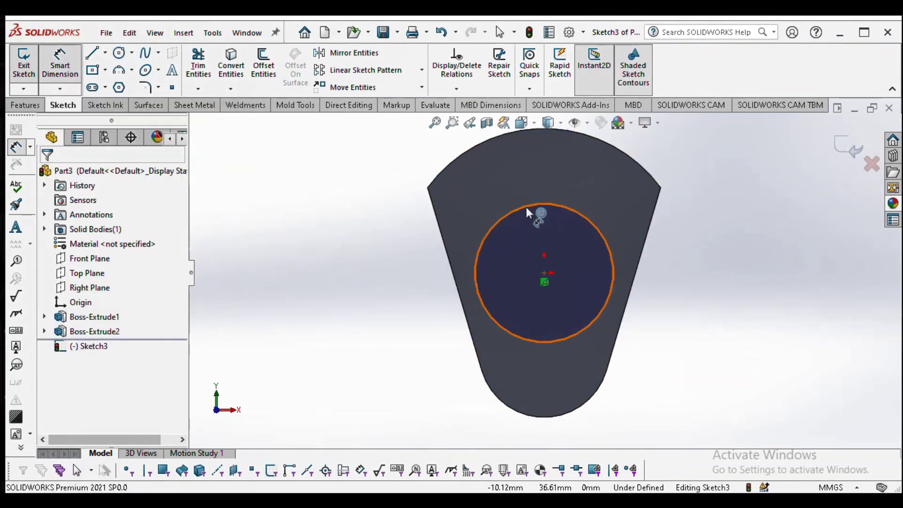
pyautogui.click(526, 207)
pyautogui.click(327, 217)
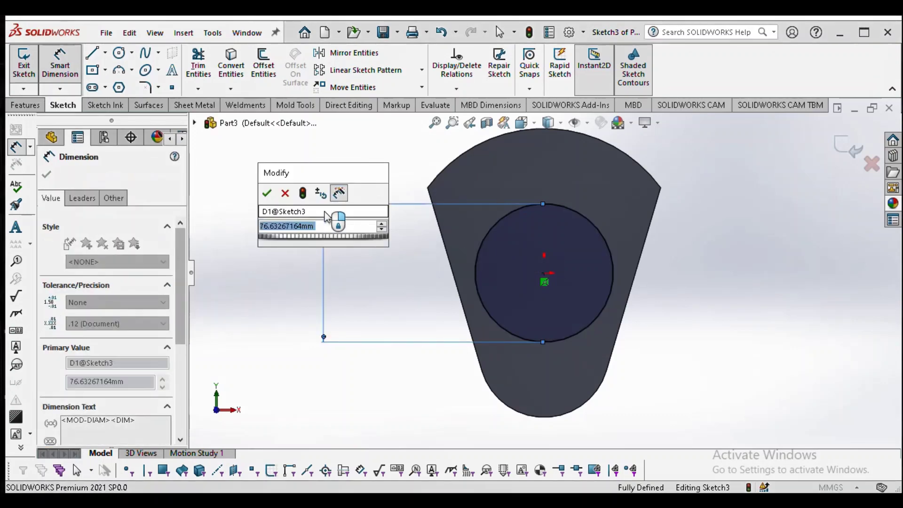
pyautogui.press('Return')
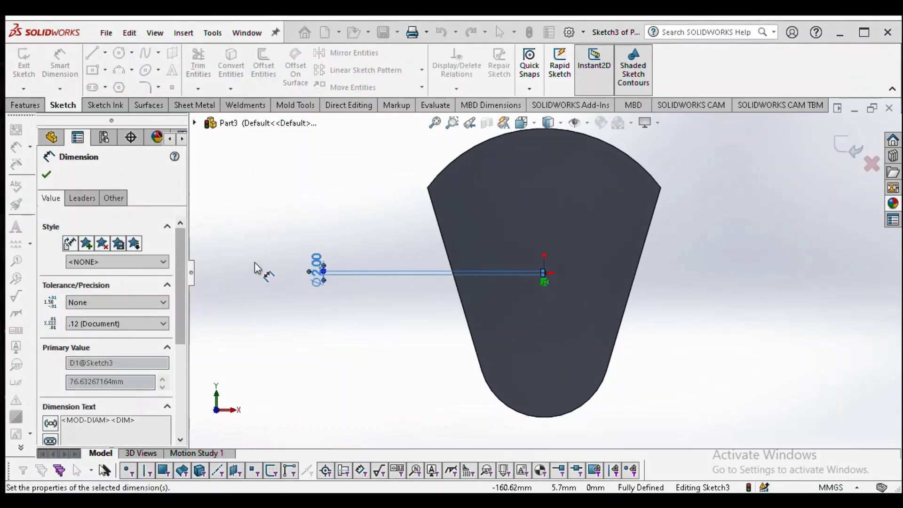
pyautogui.doubleClick(317, 272)
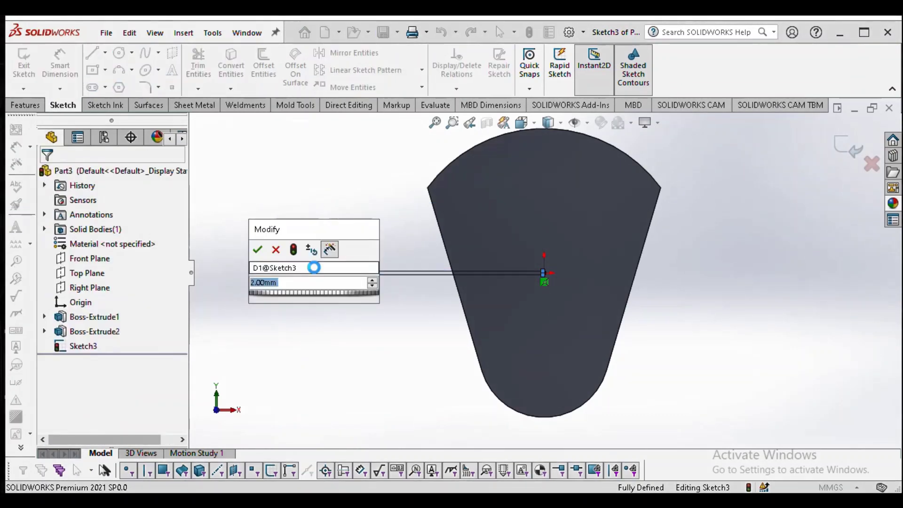
pyautogui.write('72')
pyautogui.press('Return')
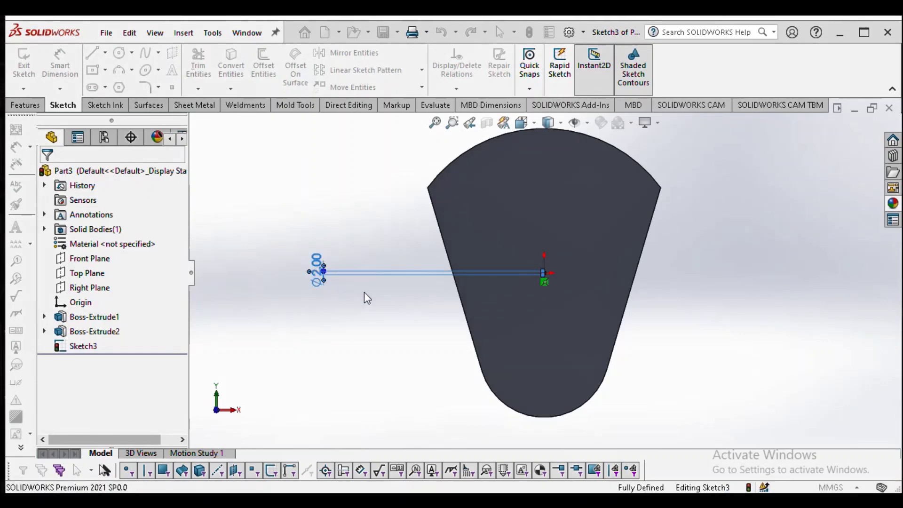
pyautogui.click(287, 367)
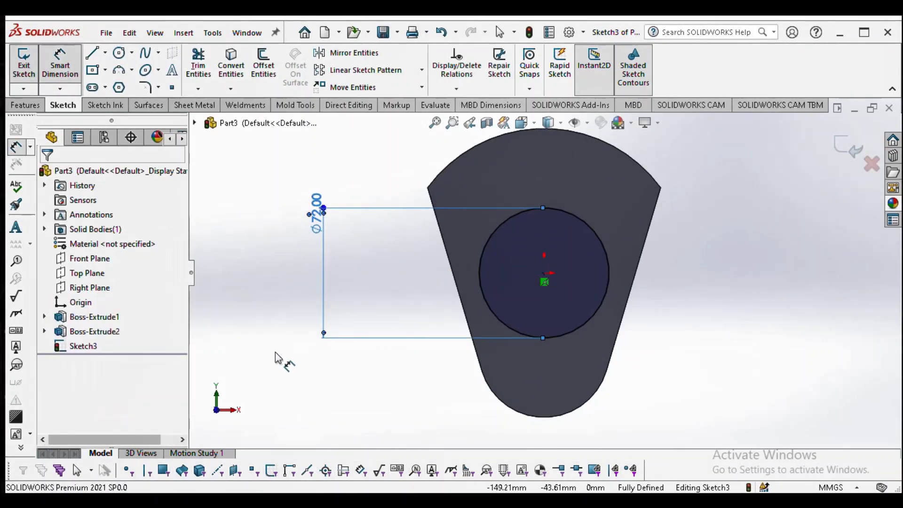
# Step: Extrude the 72 mm circle 38 mm outward from the plate's front face, merged with the plate
pyautogui.click(25, 105)
pyautogui.click(29, 66)
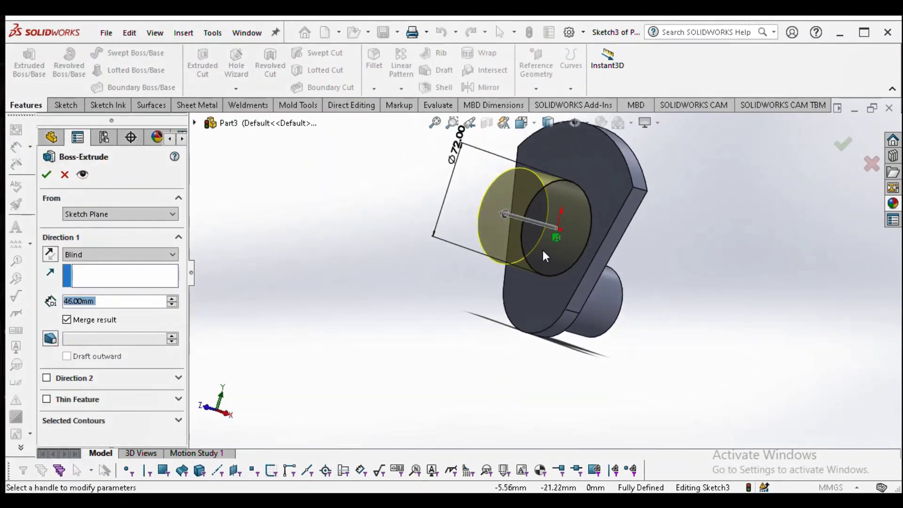
pyautogui.write('38')
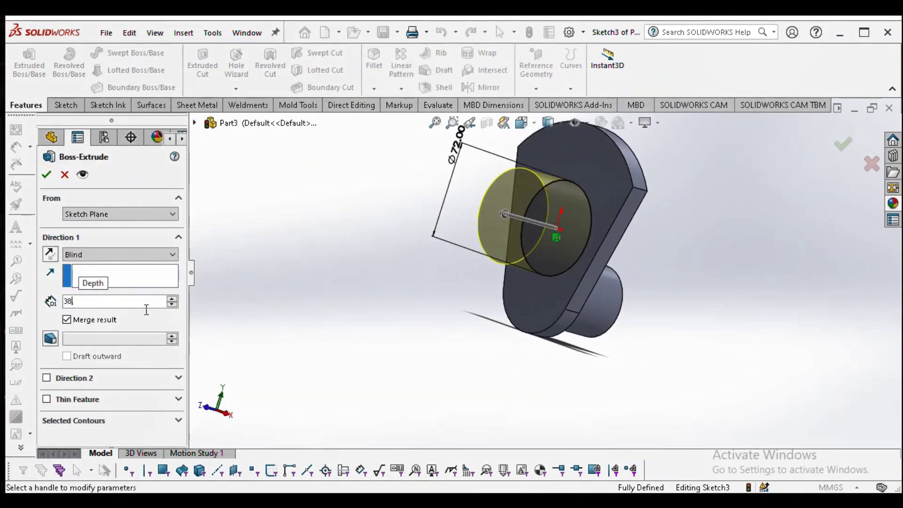
pyautogui.press('Return')
pyautogui.moveTo(441, 279); pyautogui.dragTo(506, 257, button='middle')
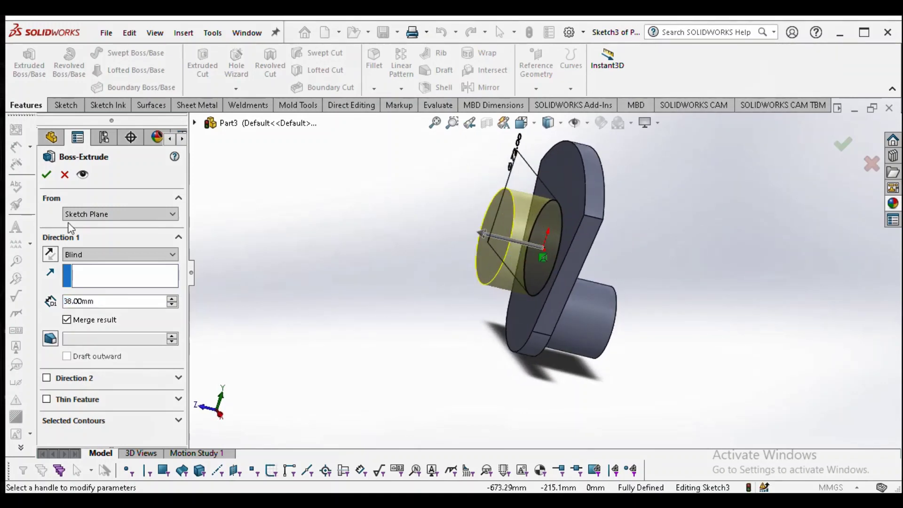
pyautogui.click(47, 175)
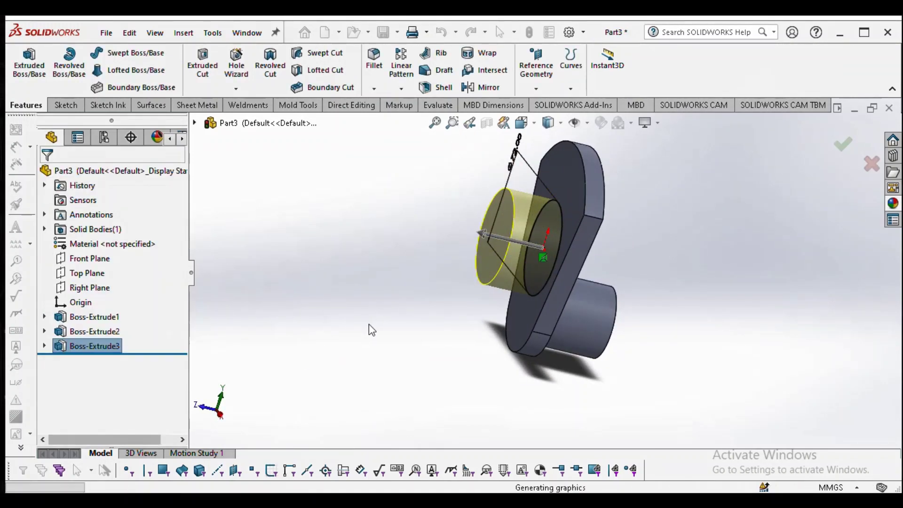
pyautogui.moveTo(392, 285); pyautogui.dragTo(370, 364, button='middle')
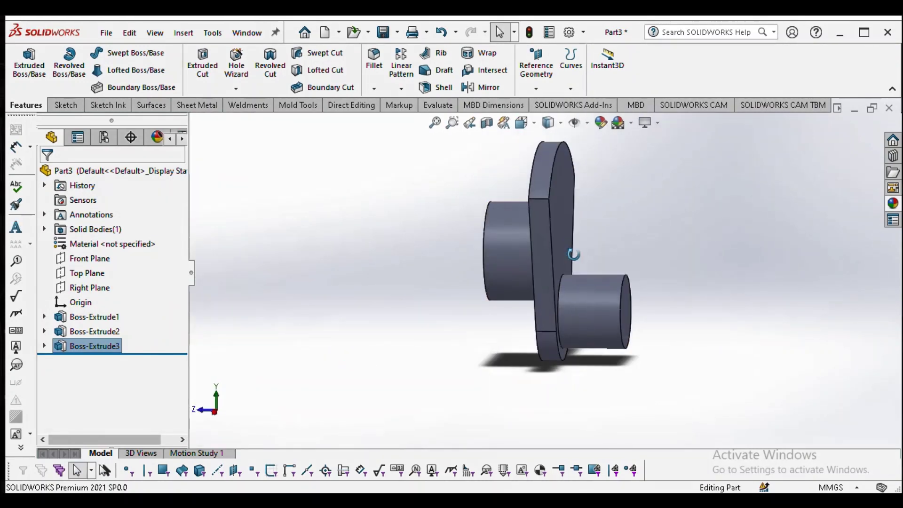
pyautogui.moveTo(572, 256); pyautogui.dragTo(584, 203, button='middle')
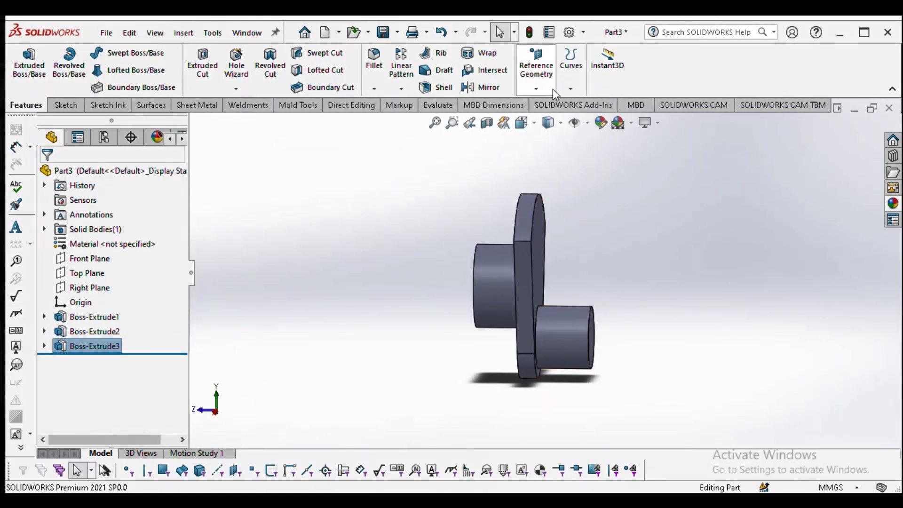
# Step: Create a reference plane midway between the plate's back face and the end face of the 54 mm pin
pyautogui.click(541, 89)
pyautogui.click(541, 89)
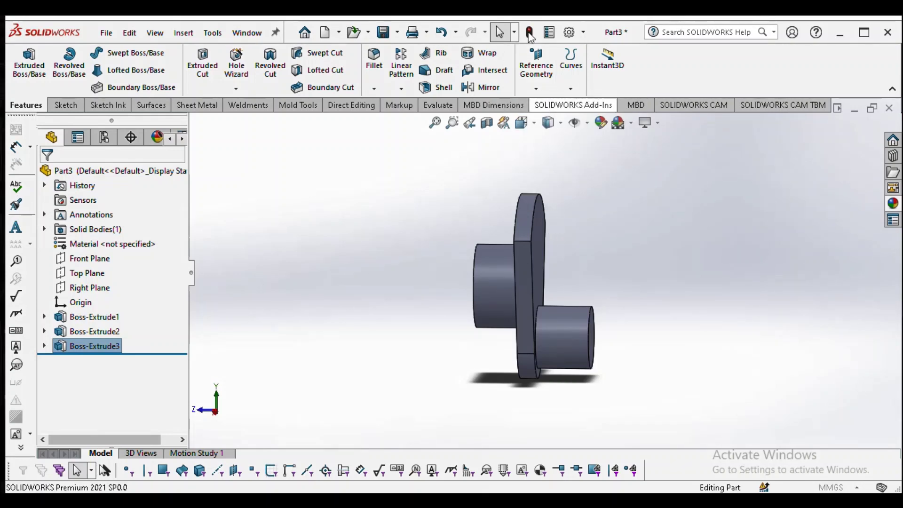
pyautogui.click(538, 90)
pyautogui.moveTo(427, 317); pyautogui.dragTo(416, 303, button='middle')
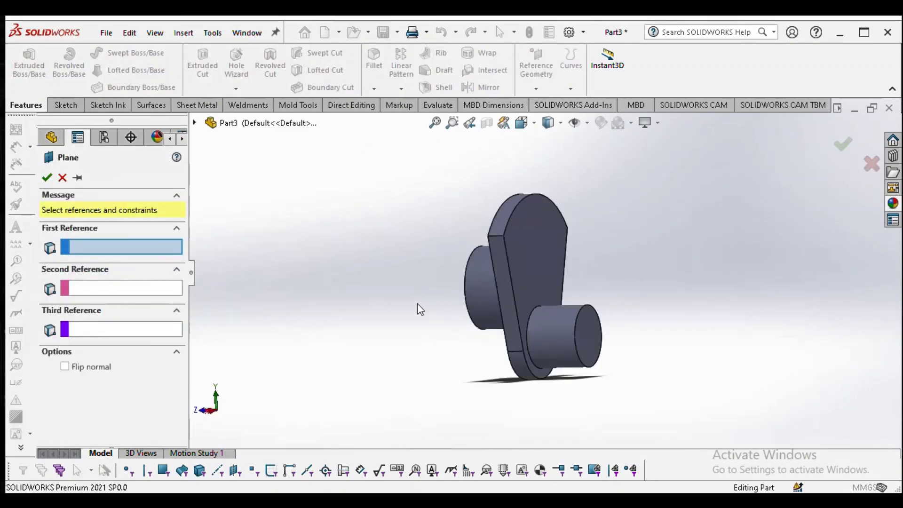
pyautogui.click(533, 250)
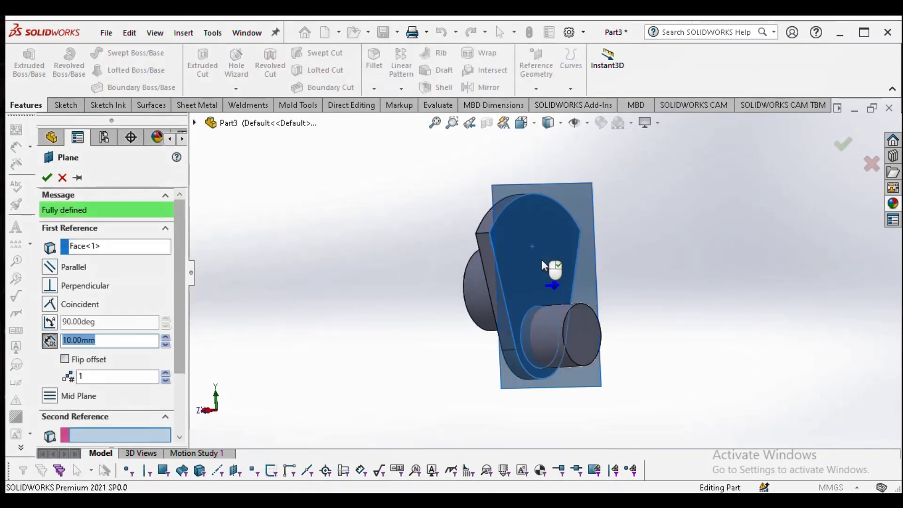
pyautogui.click(574, 337)
pyautogui.moveTo(551, 351); pyautogui.dragTo(573, 373, button='middle')
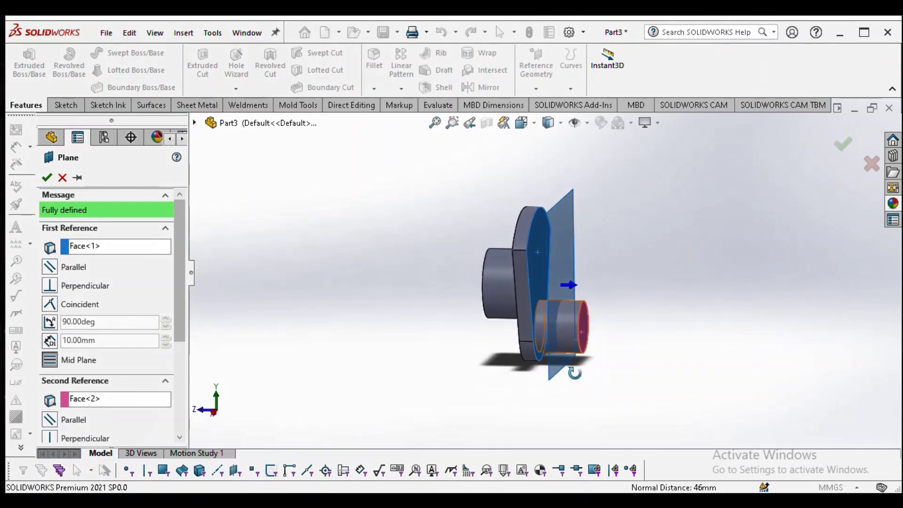
pyautogui.click(46, 177)
# Step: Mirror the 72 mm boss and the tapered plate about the mid-plane of the 54 mm pin
pyautogui.moveTo(535, 329); pyautogui.dragTo(529, 298, button='middle')
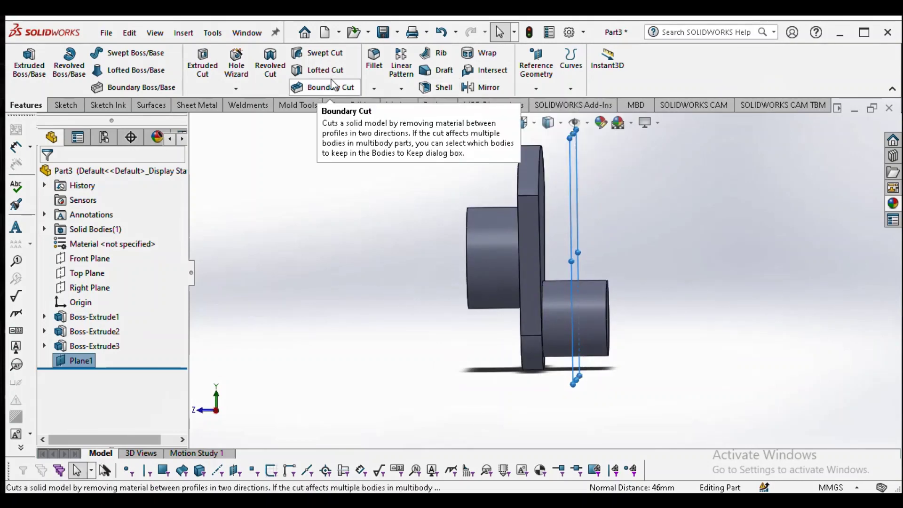
pyautogui.click(504, 93)
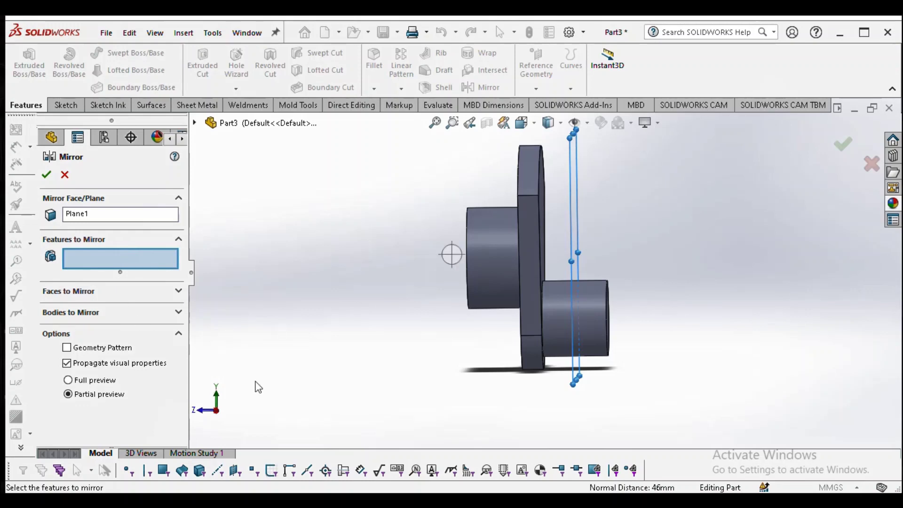
pyautogui.click(483, 270)
pyautogui.click(526, 266)
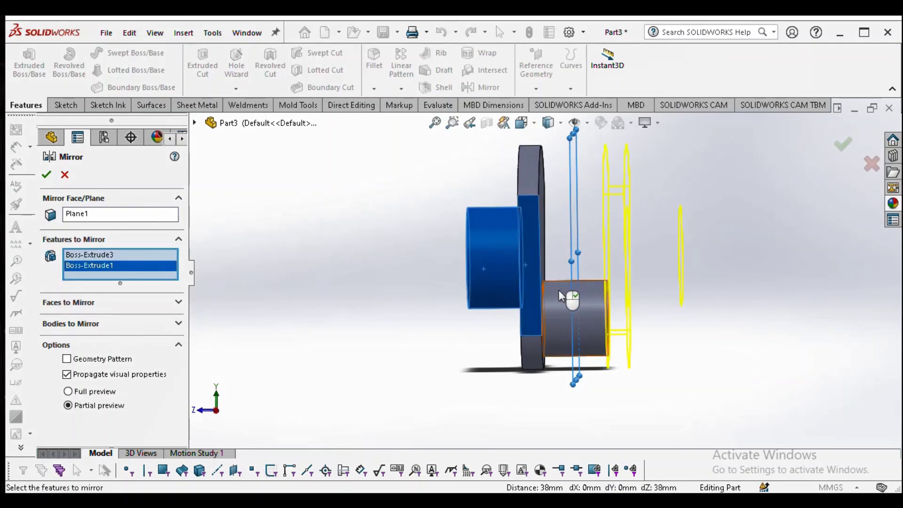
pyautogui.moveTo(560, 290); pyautogui.dragTo(369, 315, button='middle')
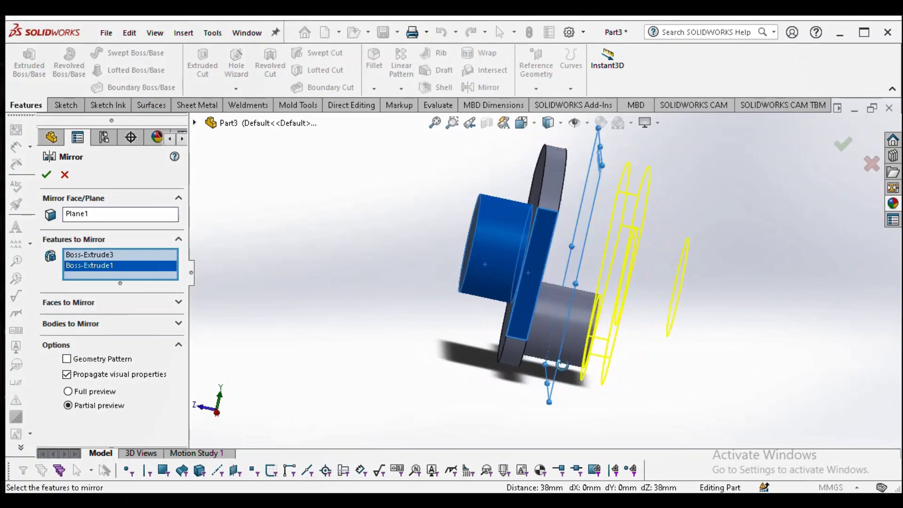
pyautogui.click(46, 176)
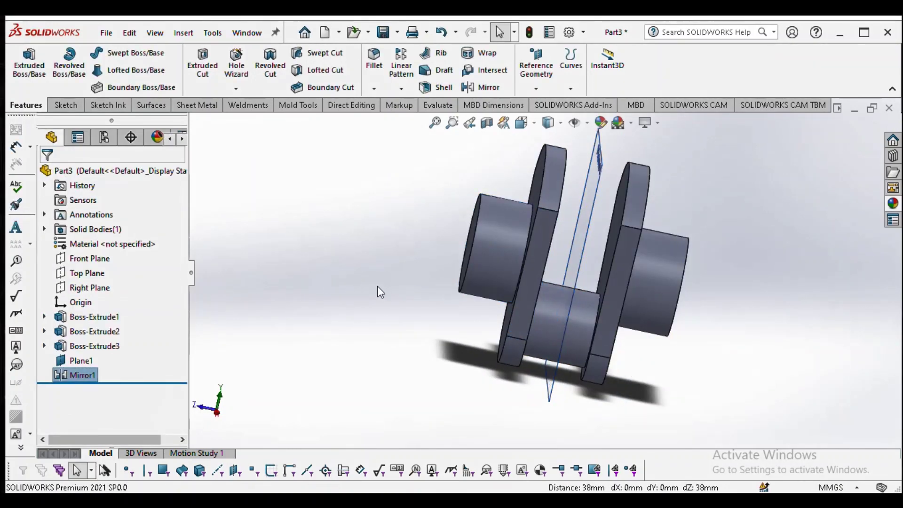
# Step: Hide the reference plane that cuts through the middle of the 54 mm pin
pyautogui.moveTo(534, 317); pyautogui.dragTo(555, 281, button='middle')
pyautogui.scroll(-3, 551, 286)
pyautogui.scroll(3, 562, 275)
pyautogui.scroll(-4, 573, 285)
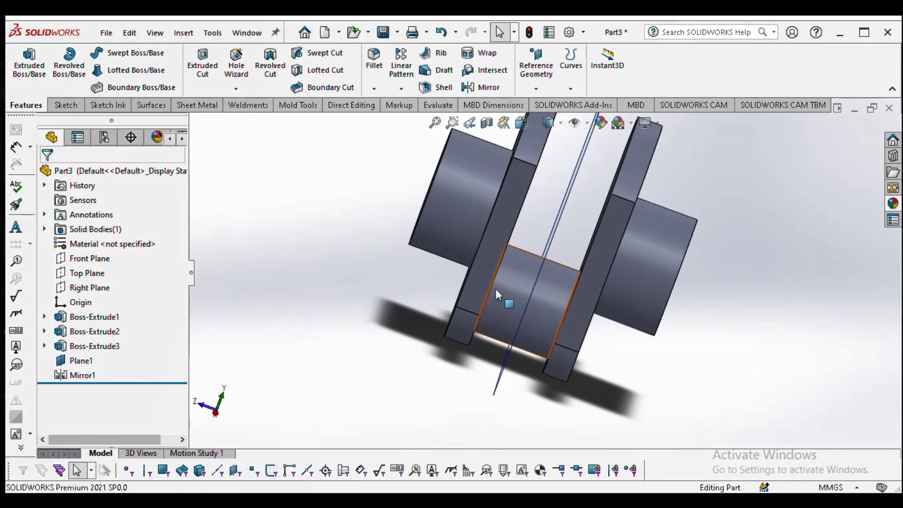
pyautogui.moveTo(495, 289); pyautogui.dragTo(470, 416, button='middle')
pyautogui.scroll(3, 498, 221)
pyautogui.scroll(-2, 501, 222)
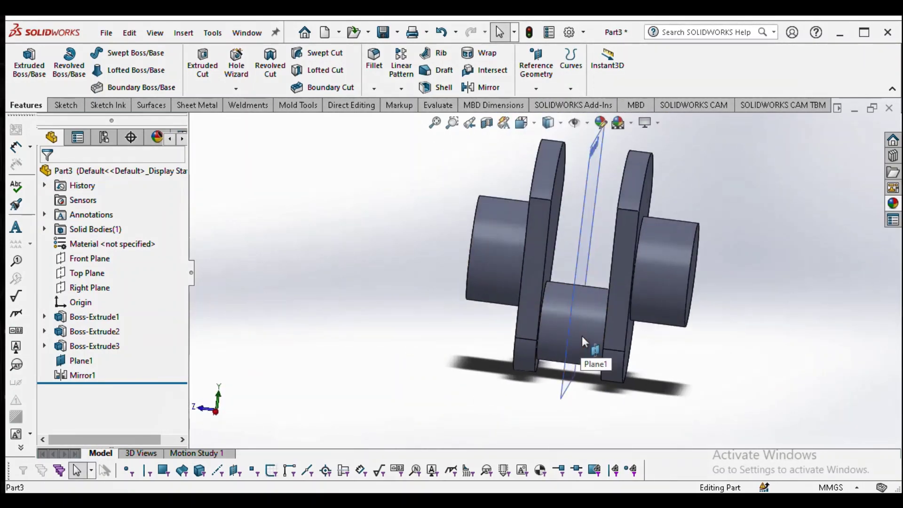
pyautogui.moveTo(582, 335); pyautogui.dragTo(607, 230, button='middle')
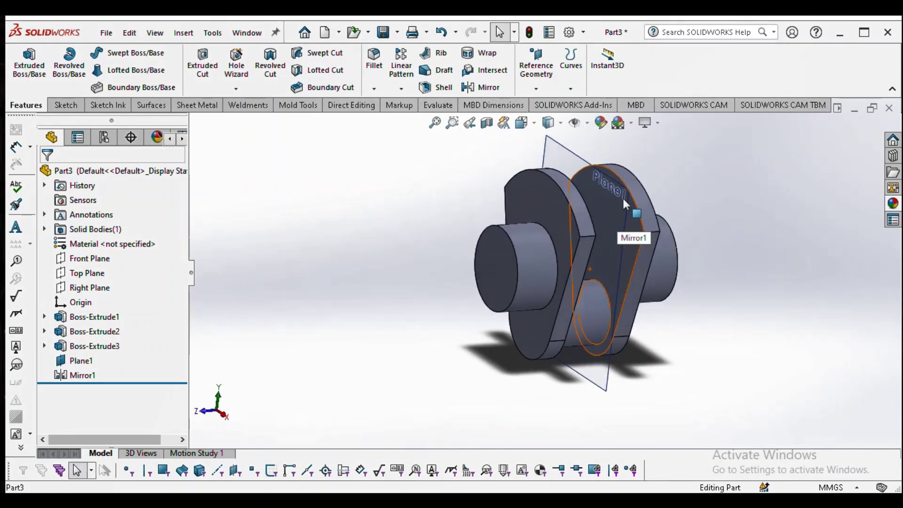
pyautogui.click(558, 158)
pyautogui.rightClick(558, 158)
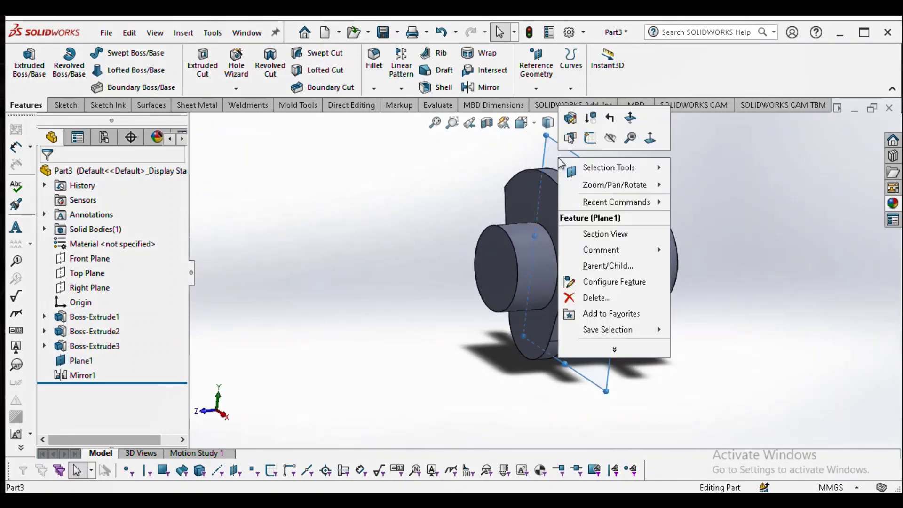
pyautogui.click(610, 138)
# Step: Create a reference plane midway between the mirrored plate's outer face and the end face of its 72 mm boss
pyautogui.moveTo(562, 273); pyautogui.dragTo(682, 226, button='middle')
pyautogui.click(536, 88)
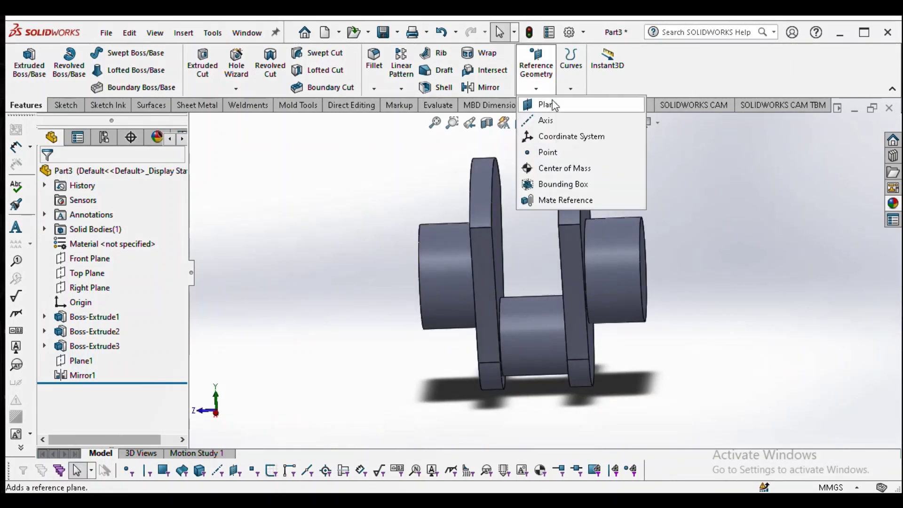
pyautogui.click(545, 104)
pyautogui.moveTo(618, 333); pyautogui.dragTo(588, 333, button='middle')
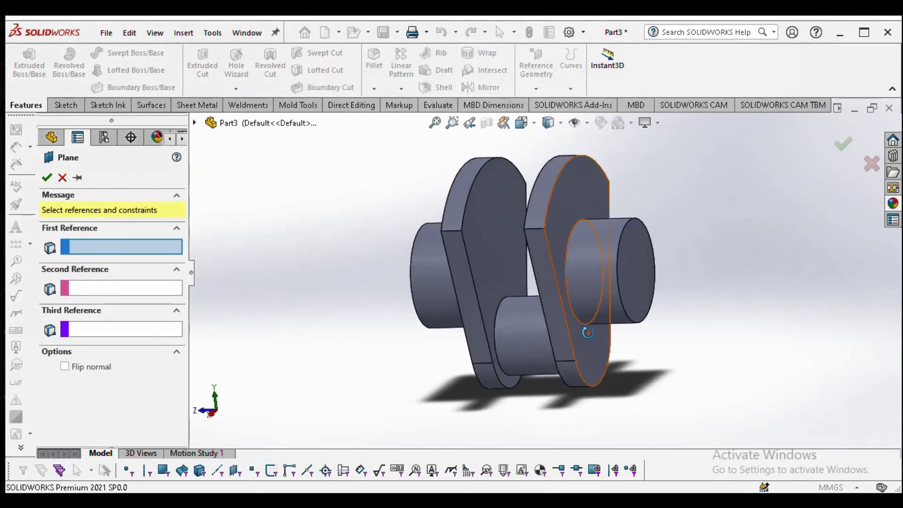
pyautogui.click(559, 236)
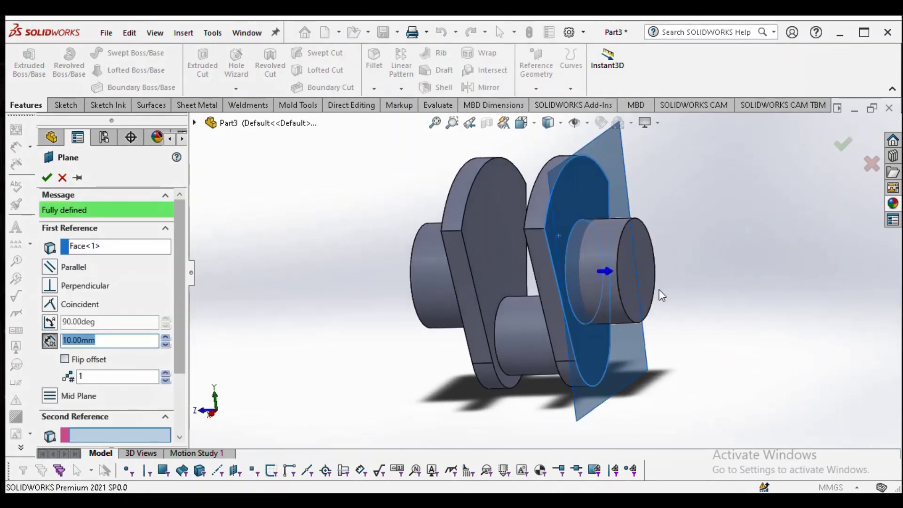
pyautogui.click(643, 281)
pyautogui.moveTo(597, 399); pyautogui.dragTo(618, 362, button='middle')
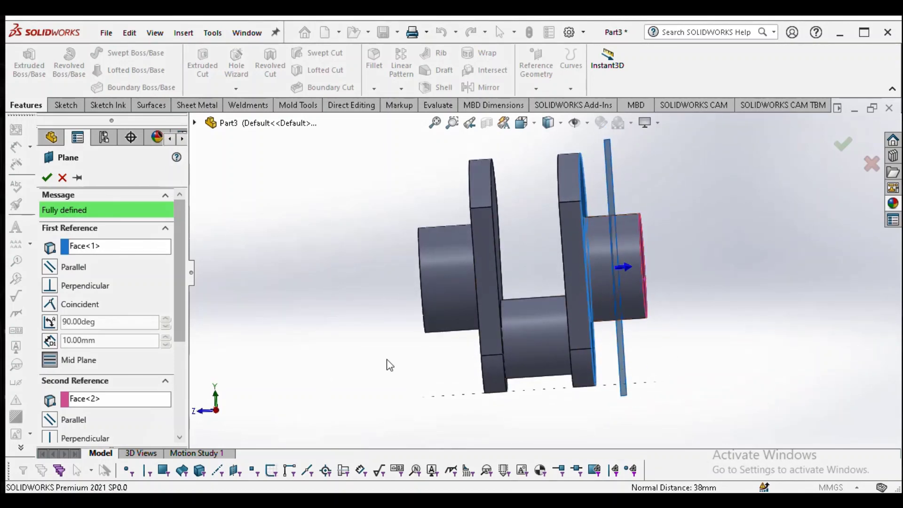
pyautogui.moveTo(495, 340)
pyautogui.mouseDown(button='middle')
pyautogui.moveTo(465, 330)
pyautogui.moveTo(489, 336)
pyautogui.mouseUp(button='middle')
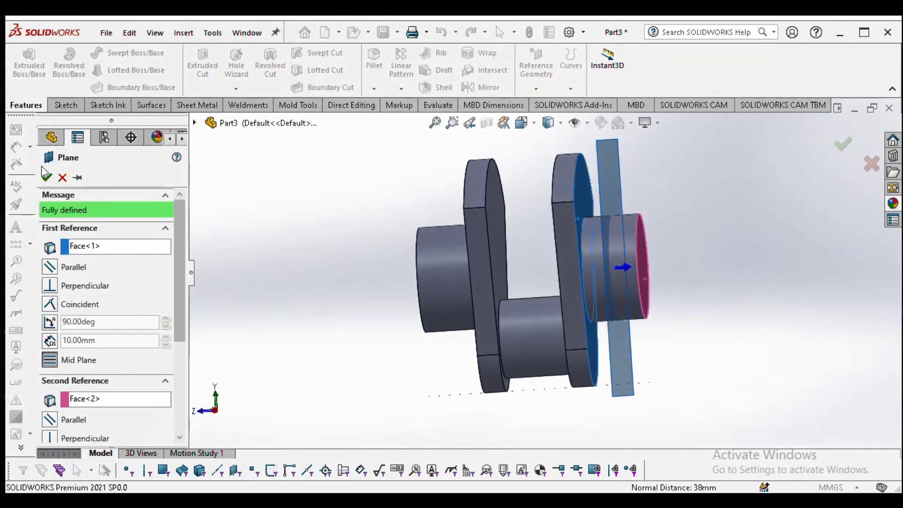
pyautogui.click(46, 175)
# Step: Mirror the whole crank body about the mid-plane of the mirrored 72 mm boss, with Merge solids turned off
pyautogui.moveTo(409, 387); pyautogui.dragTo(481, 314, button='middle')
pyautogui.scroll(-3, 497, 255)
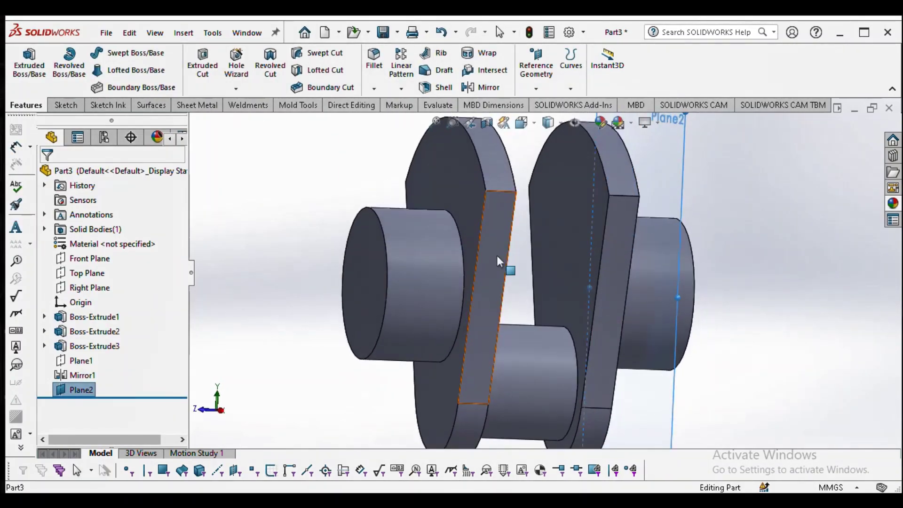
pyautogui.click(484, 87)
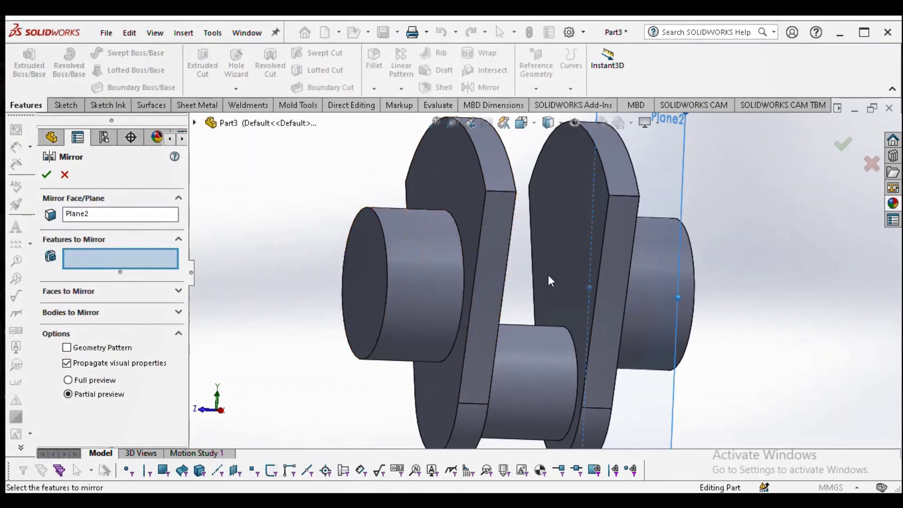
pyautogui.moveTo(540, 287); pyautogui.dragTo(489, 301, button='middle')
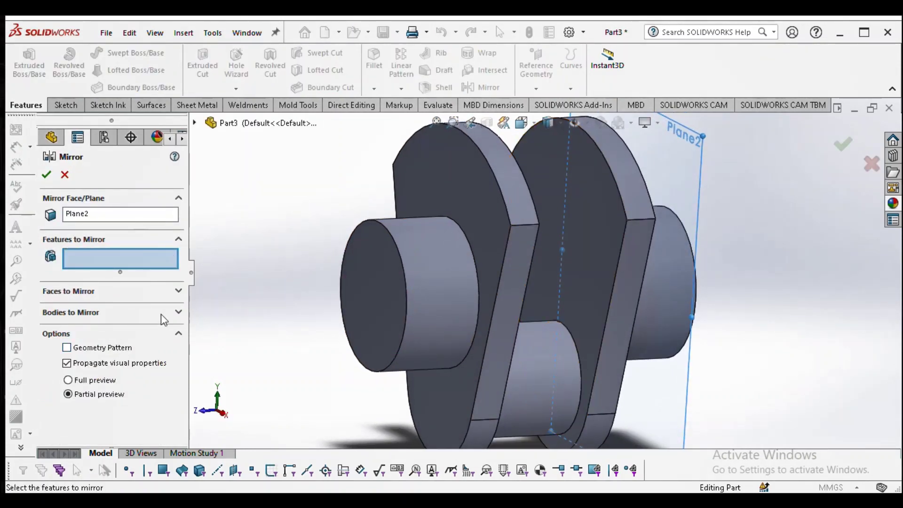
pyautogui.click(178, 313)
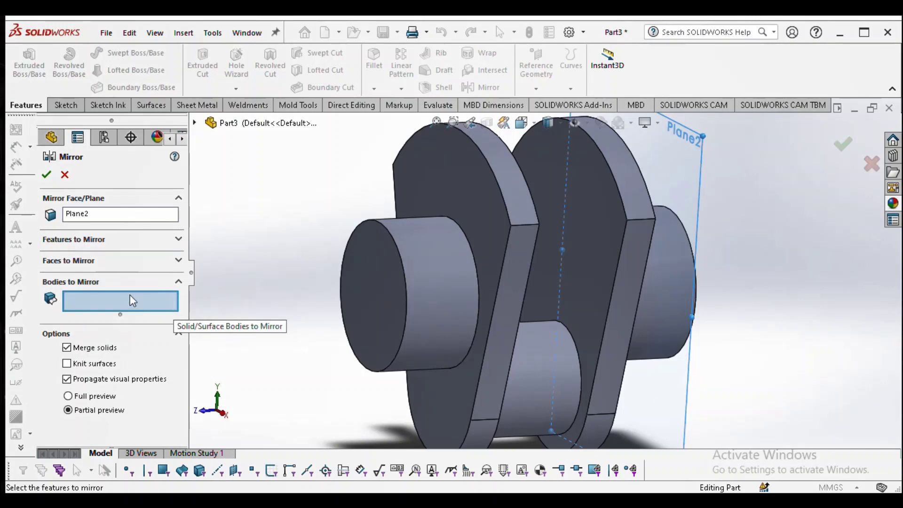
pyautogui.click(589, 270)
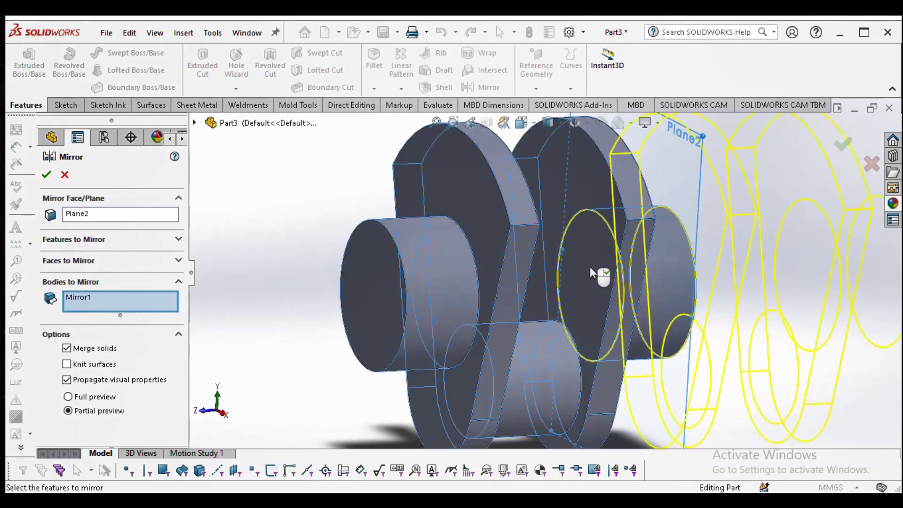
pyautogui.scroll(3, 582, 284)
pyautogui.moveTo(580, 286); pyautogui.dragTo(562, 285, button='middle')
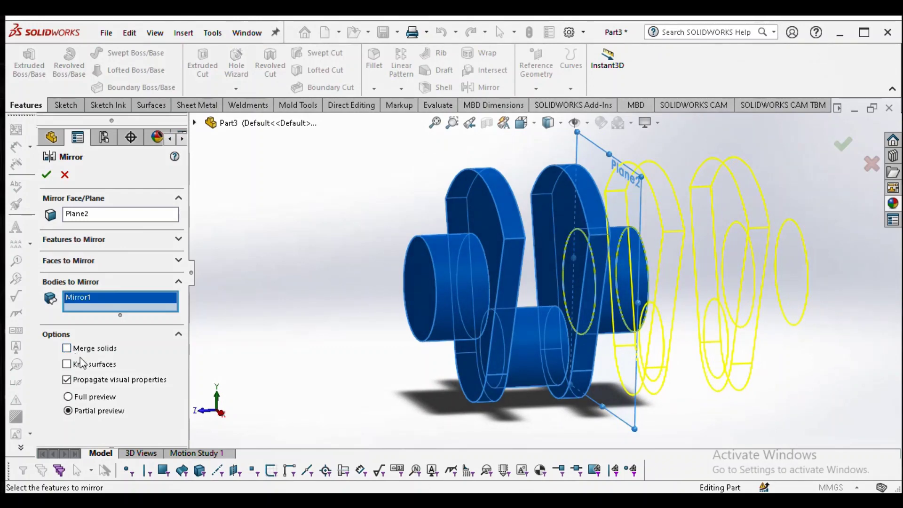
pyautogui.moveTo(448, 313); pyautogui.dragTo(413, 305, button='middle')
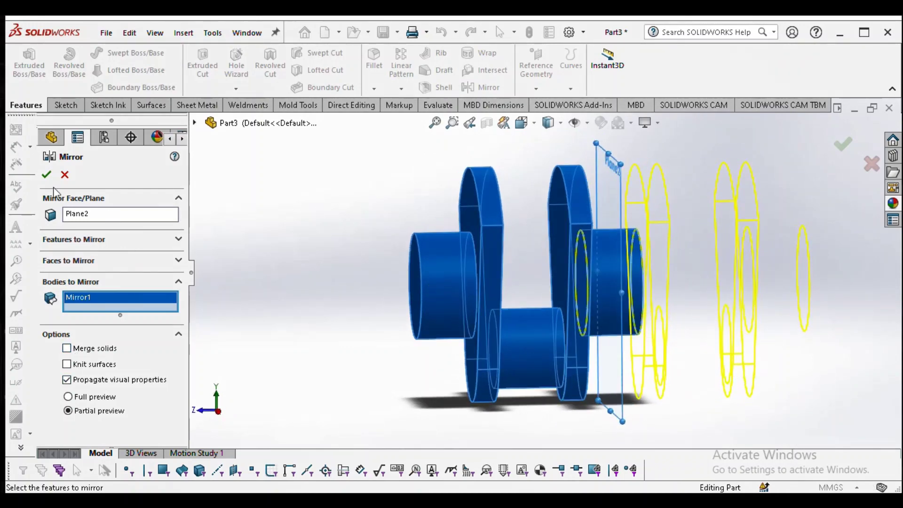
pyautogui.press('Return')
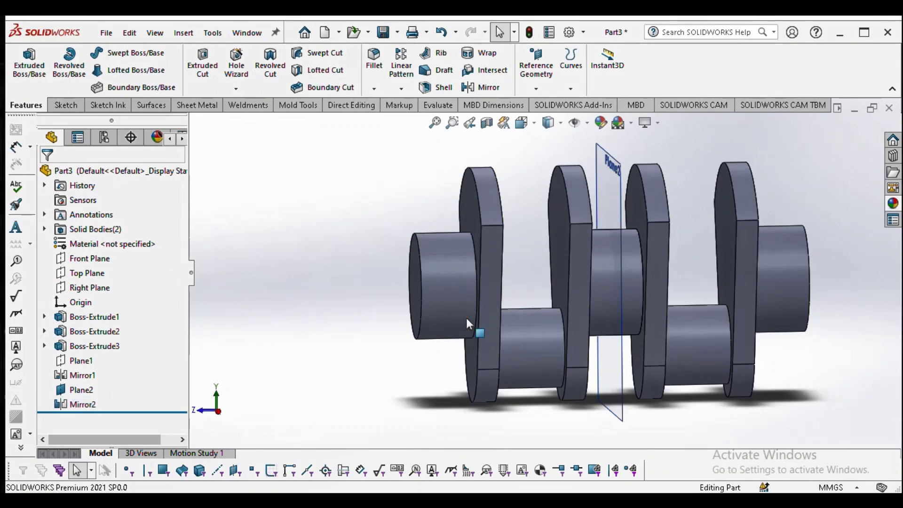
# Step: Hide the reference plane through the middle of the central 72 mm boss
pyautogui.moveTo(466, 316); pyautogui.dragTo(544, 273, button='middle')
pyautogui.scroll(-3, 591, 312)
pyautogui.scroll(5, 611, 319)
pyautogui.moveTo(634, 328); pyautogui.dragTo(625, 358, button='middle')
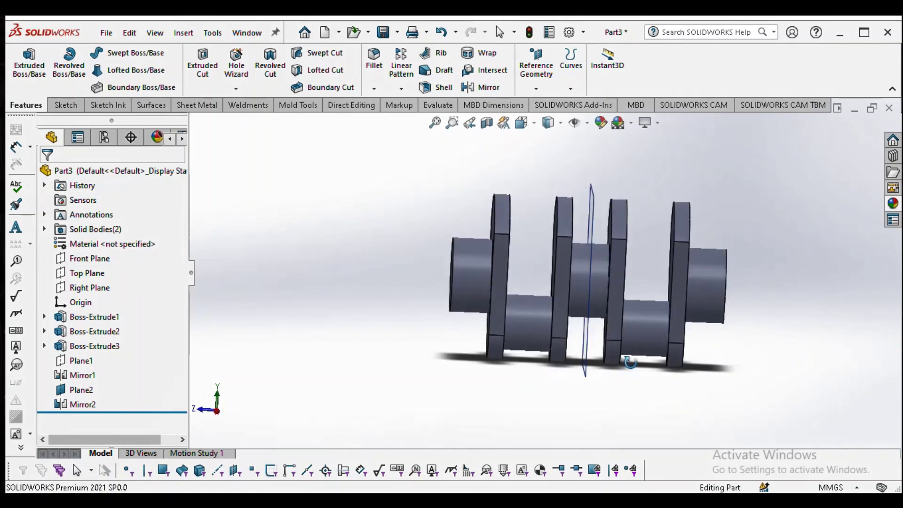
pyautogui.moveTo(402, 218); pyautogui.dragTo(622, 196, button='middle')
pyautogui.rightClick(624, 200)
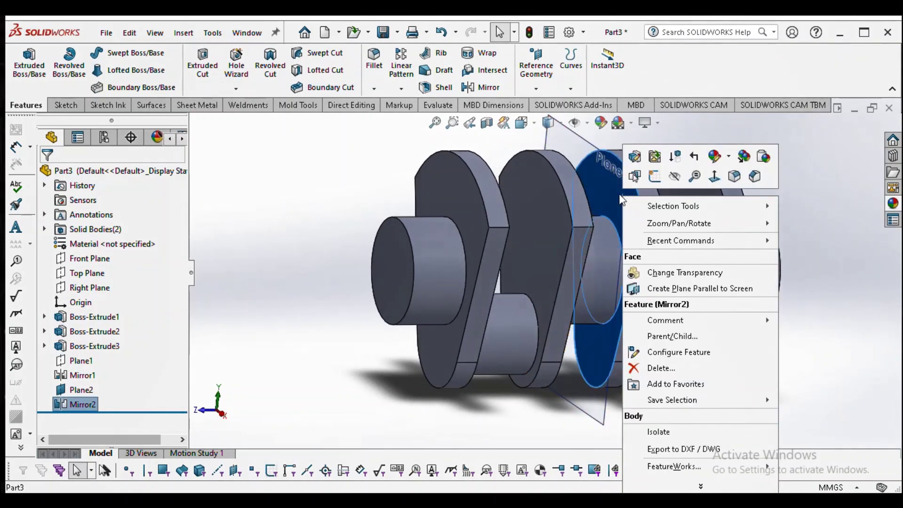
pyautogui.press('Escape')
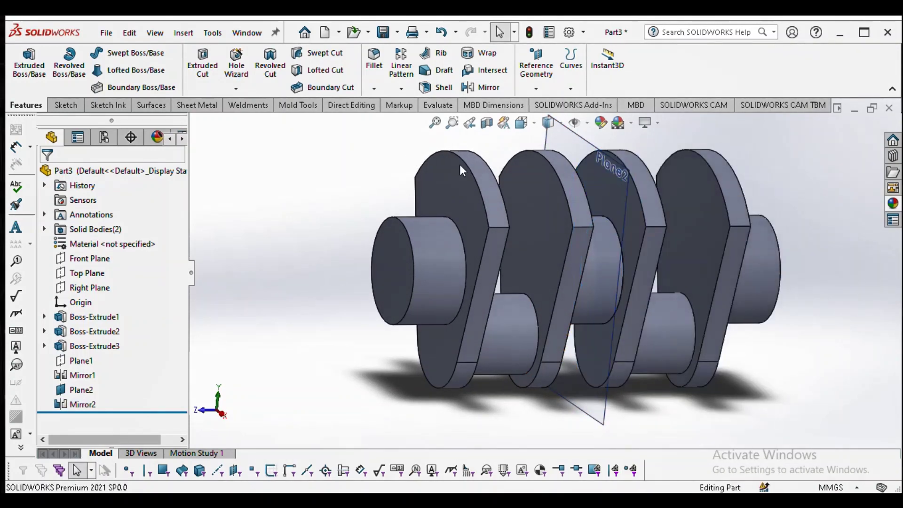
pyautogui.rightClick(602, 153)
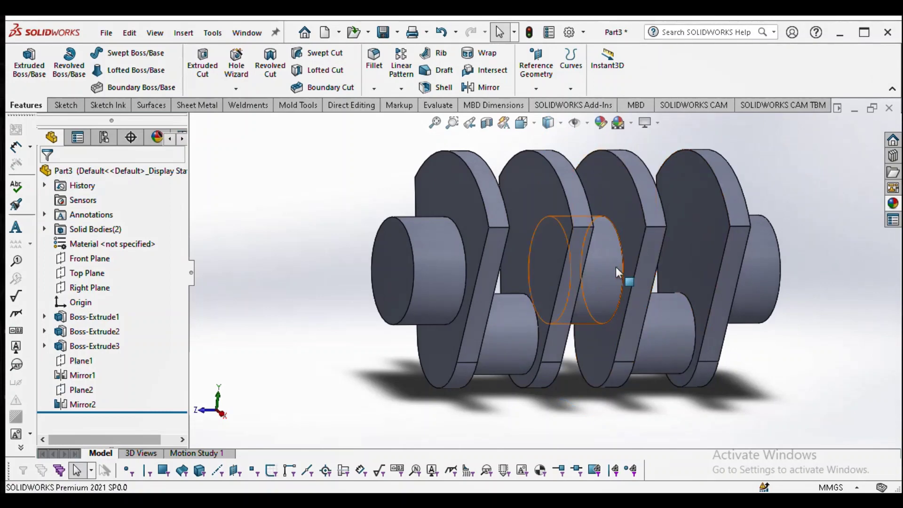
# Step: Try Move/Copy Body on the mirrored crank body with Copy on and a 180° rotation about X
pyautogui.moveTo(626, 273); pyautogui.dragTo(659, 263, button='middle')
pyautogui.scroll(3, 684, 294)
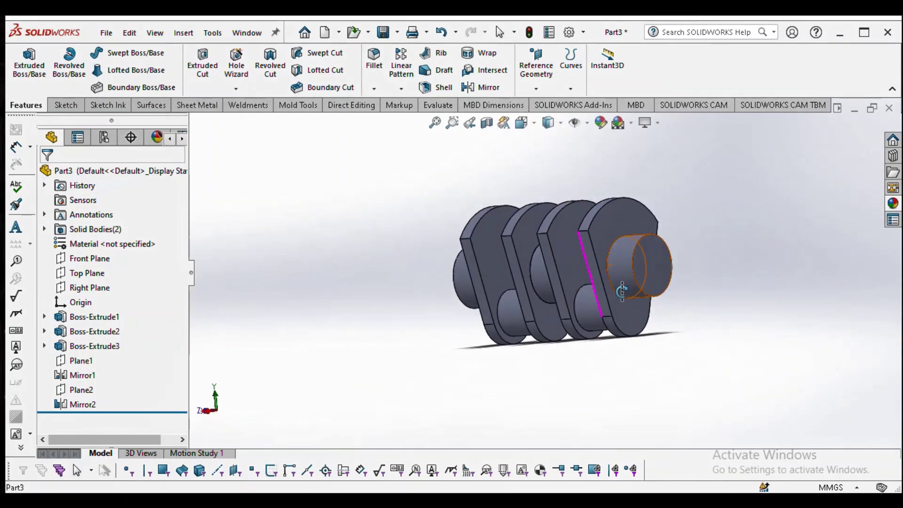
pyautogui.moveTo(622, 292); pyautogui.dragTo(705, 237, button='middle')
pyautogui.press('Escape')
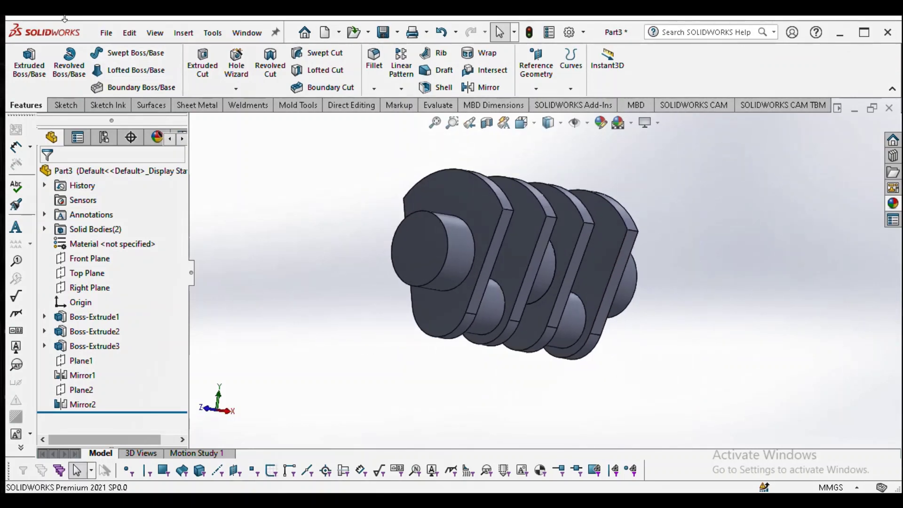
pyautogui.click(179, 33)
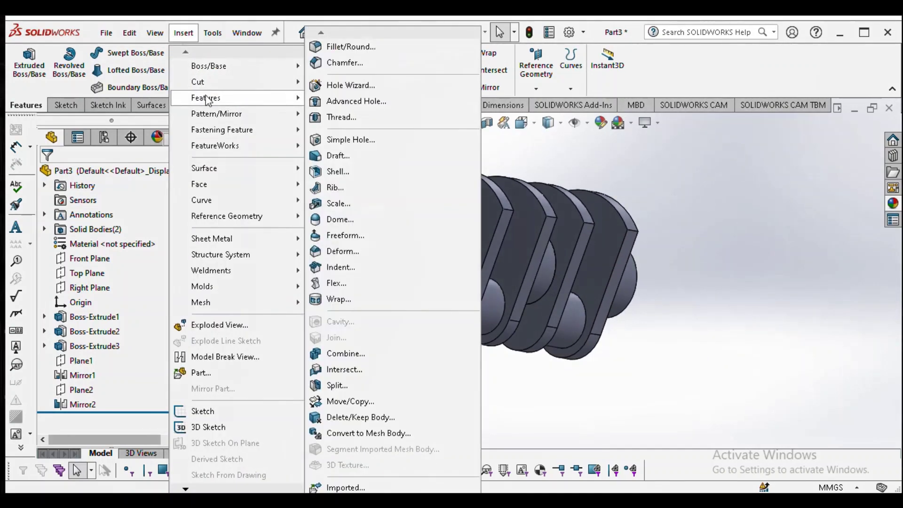
pyautogui.moveTo(277, 114)
pyautogui.moveTo(290, 97)
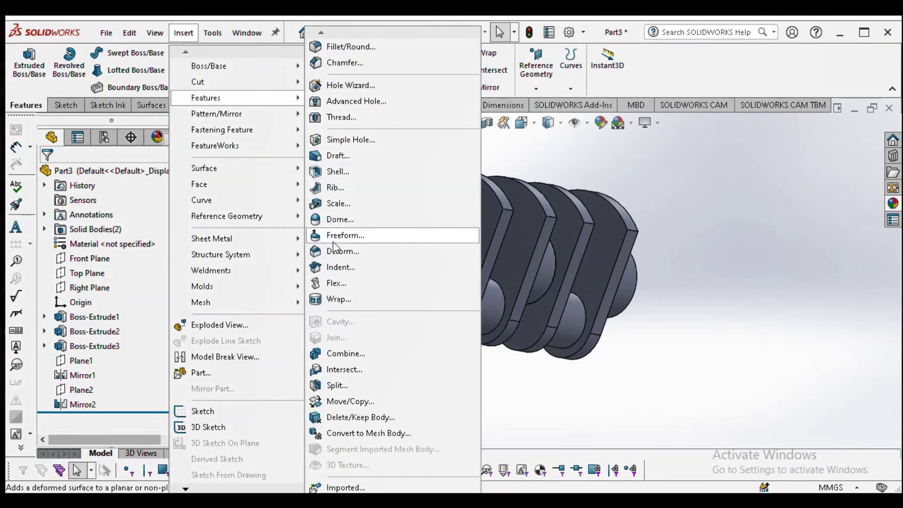
pyautogui.click(343, 403)
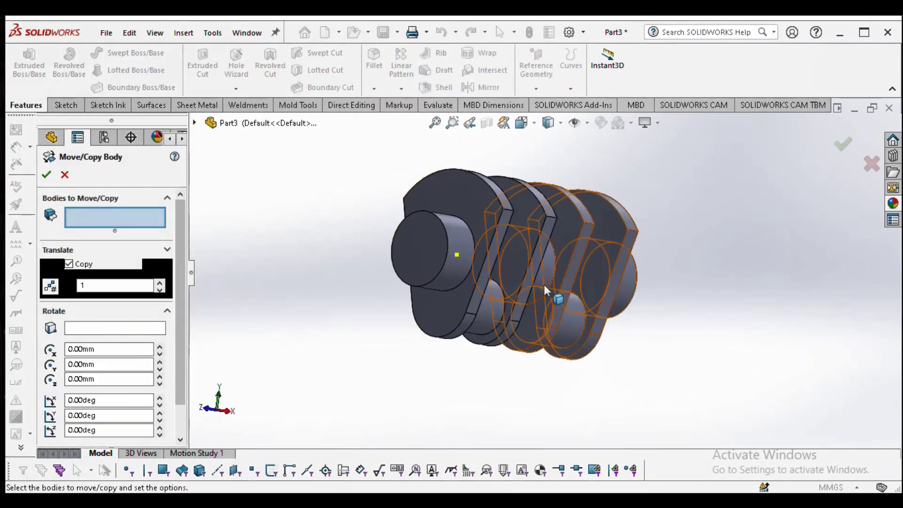
pyautogui.moveTo(540, 275); pyautogui.dragTo(485, 311, button='middle')
pyautogui.scroll(-3, 580, 274)
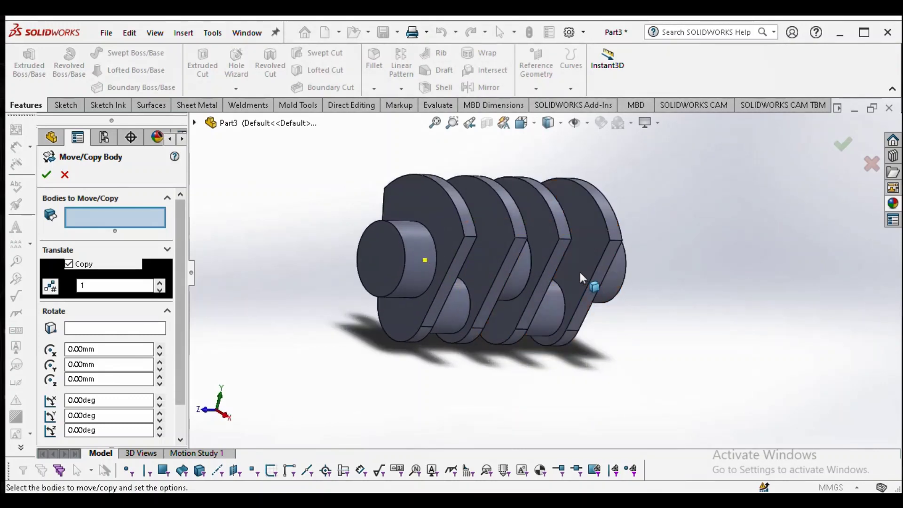
pyautogui.click(574, 247)
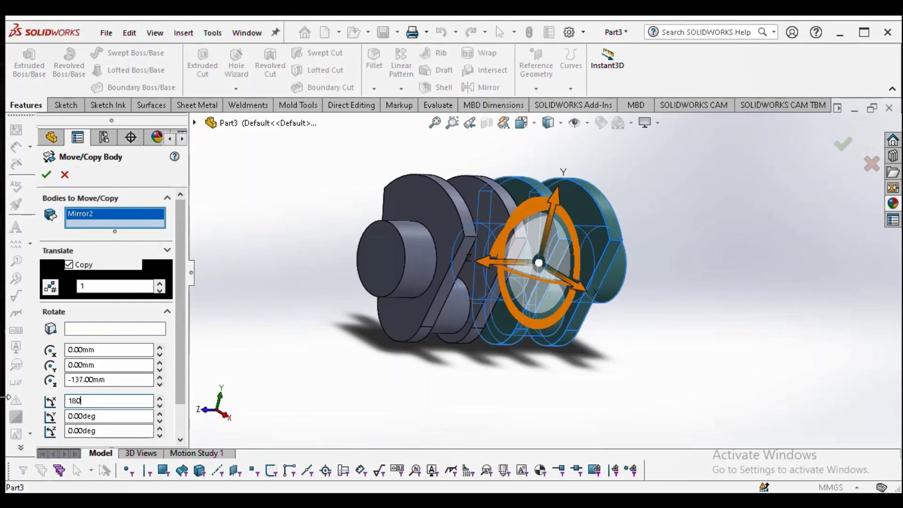
pyautogui.press('Return')
pyautogui.moveTo(507, 366)
pyautogui.mouseDown(button='middle')
pyautogui.moveTo(529, 358)
pyautogui.moveTo(499, 357)
pyautogui.mouseUp(button='middle')
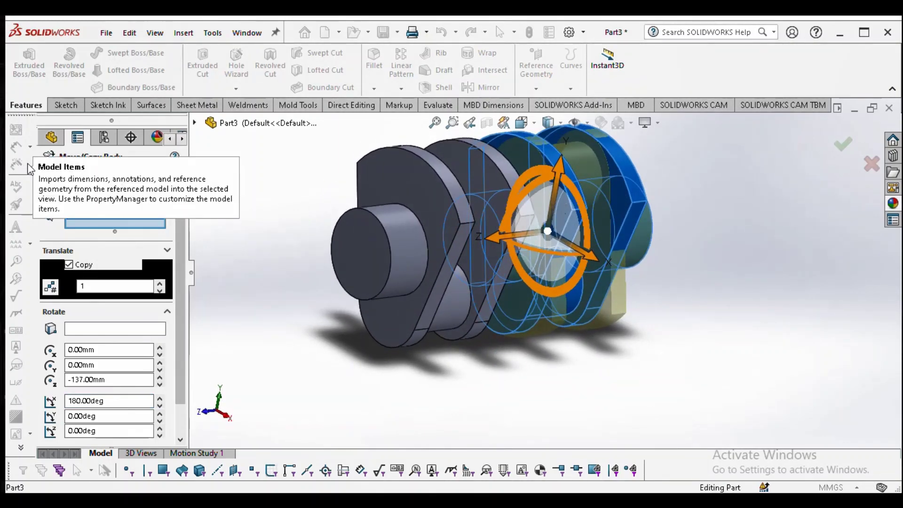
pyautogui.press('Return')
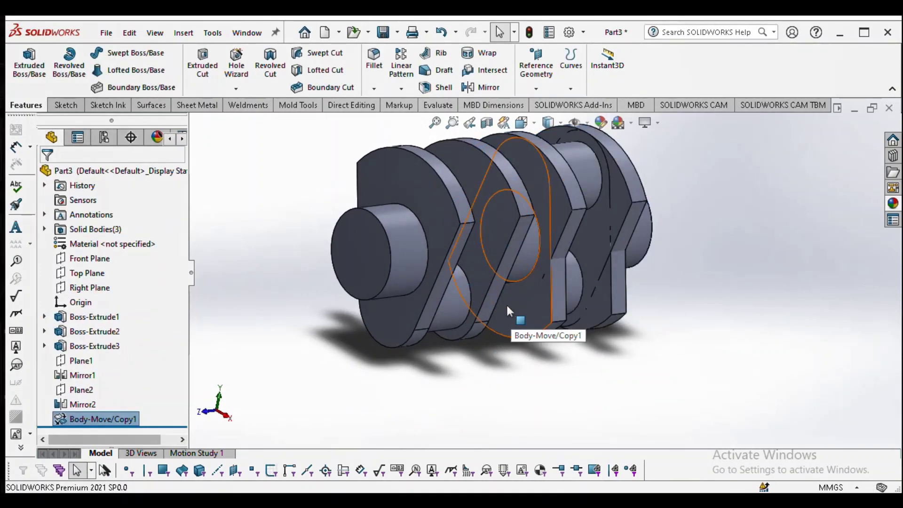
# Step: Undo the rotated copy of the mirrored crank body
pyautogui.moveTo(506, 303); pyautogui.dragTo(521, 259, button='middle')
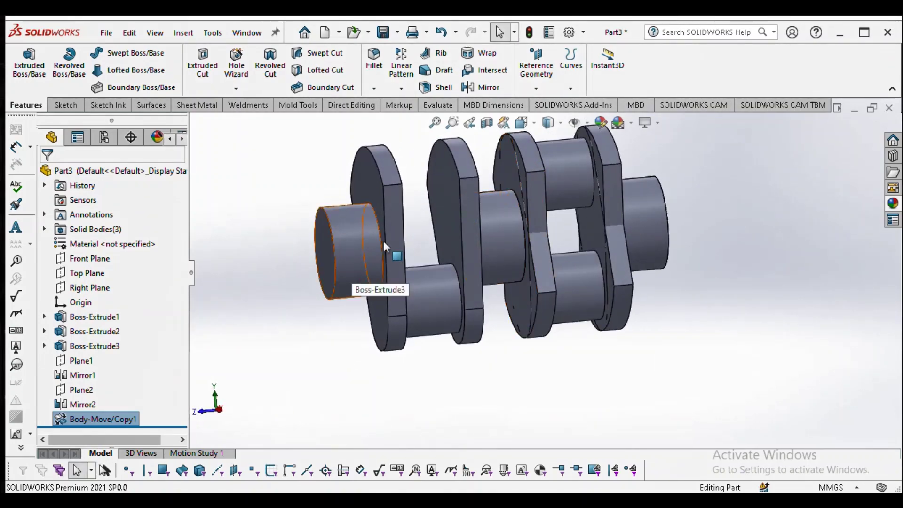
pyautogui.click(441, 32)
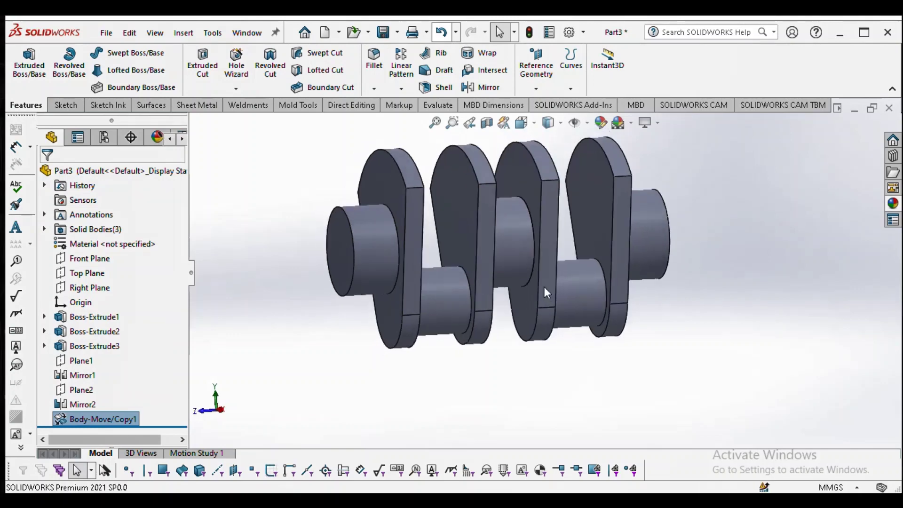
pyautogui.moveTo(543, 287); pyautogui.dragTo(515, 294, button='middle')
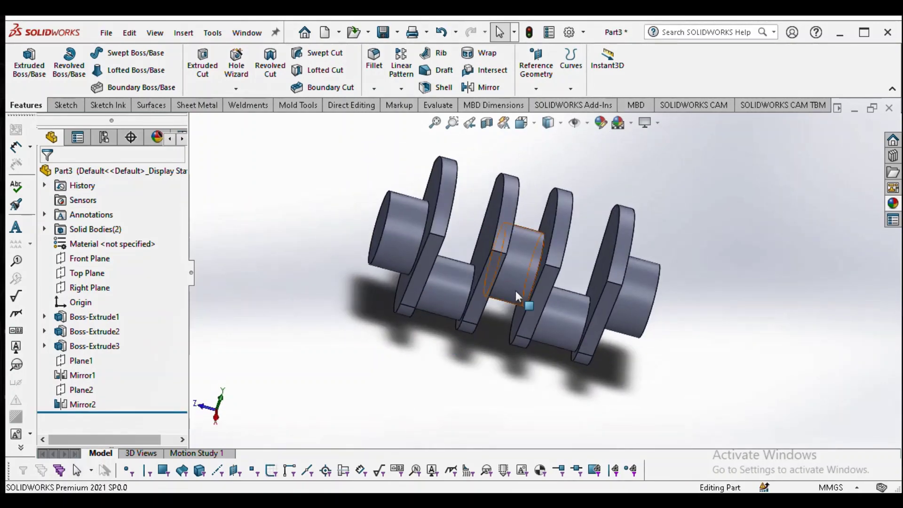
# Step: Show the reference plane through the middle of the central 72 mm boss
pyautogui.click(80, 389)
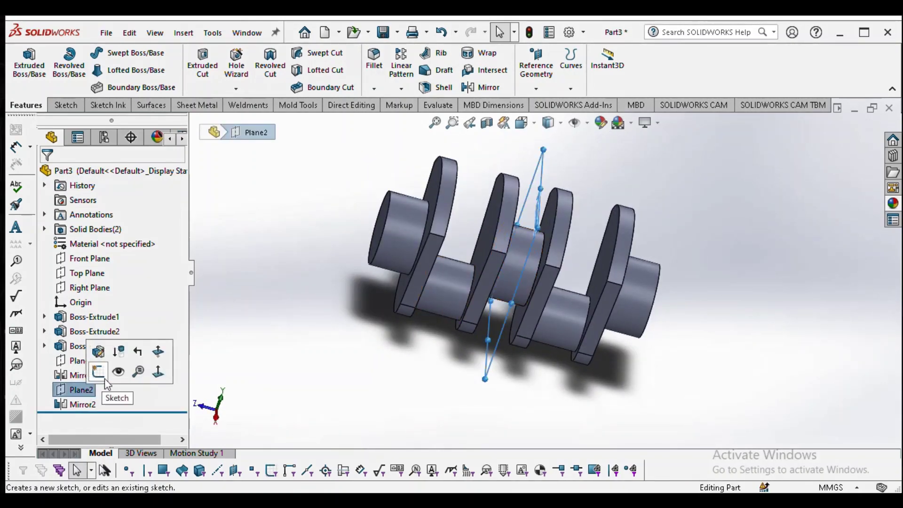
pyautogui.click(113, 372)
pyautogui.click(270, 355)
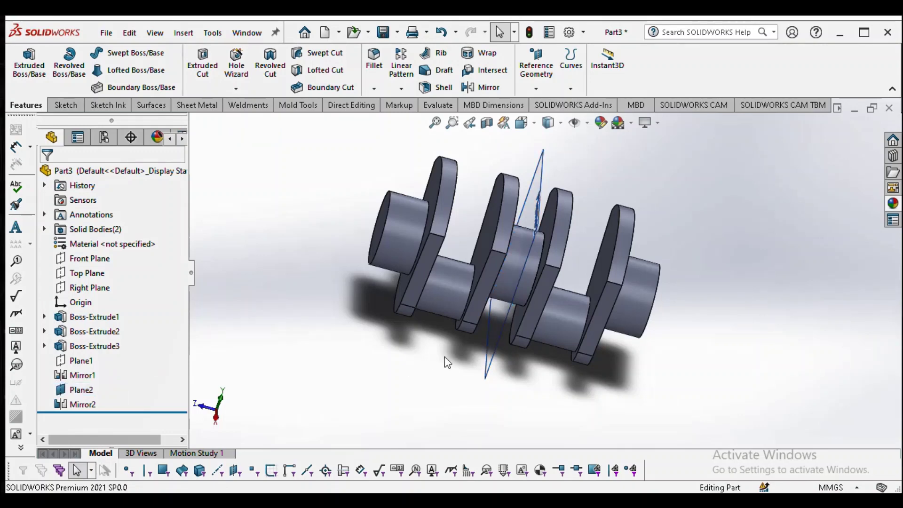
pyautogui.moveTo(446, 359); pyautogui.dragTo(423, 409, button='middle')
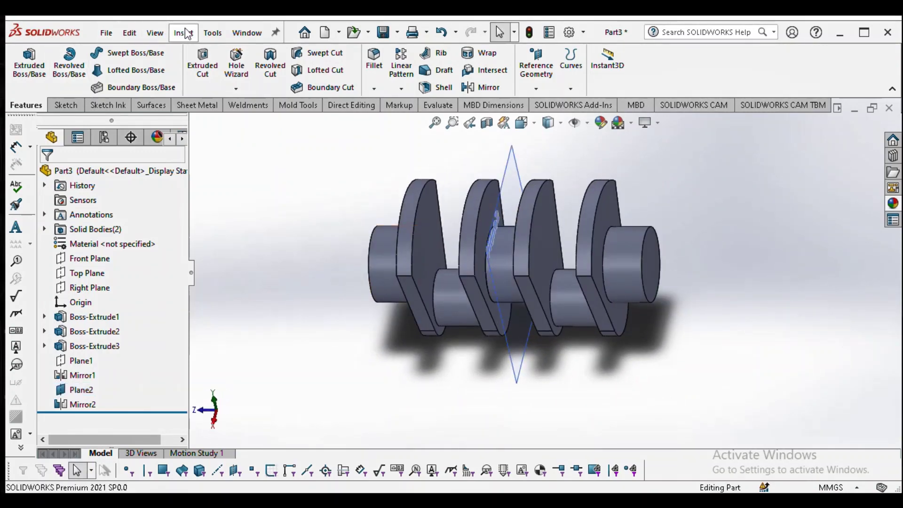
# Step: Rotate the mirrored crank body 180° about X with Move/Copy Body, keeping Copy on with one copy
pyautogui.click(183, 33)
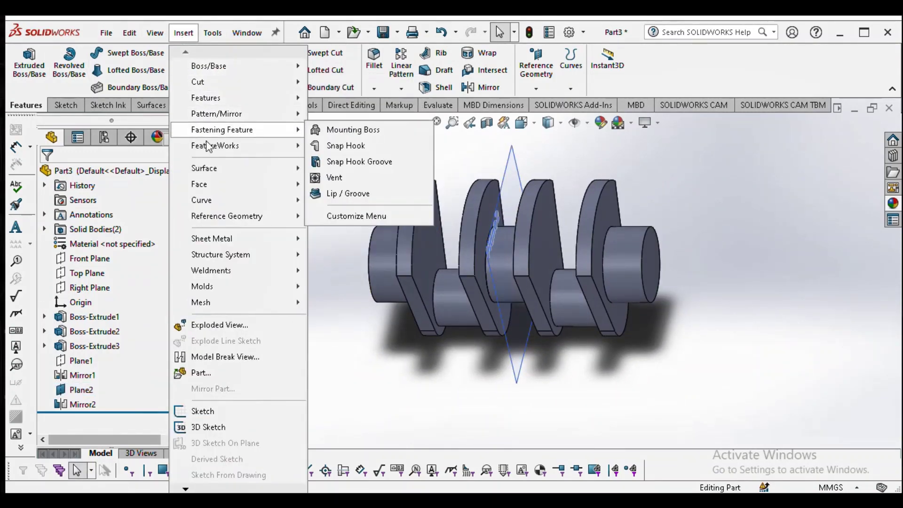
pyautogui.moveTo(237, 100)
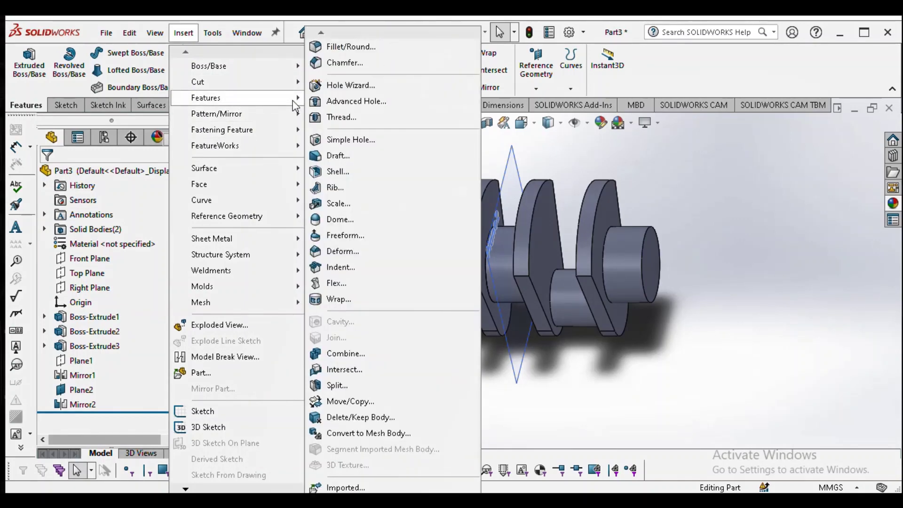
pyautogui.click(352, 404)
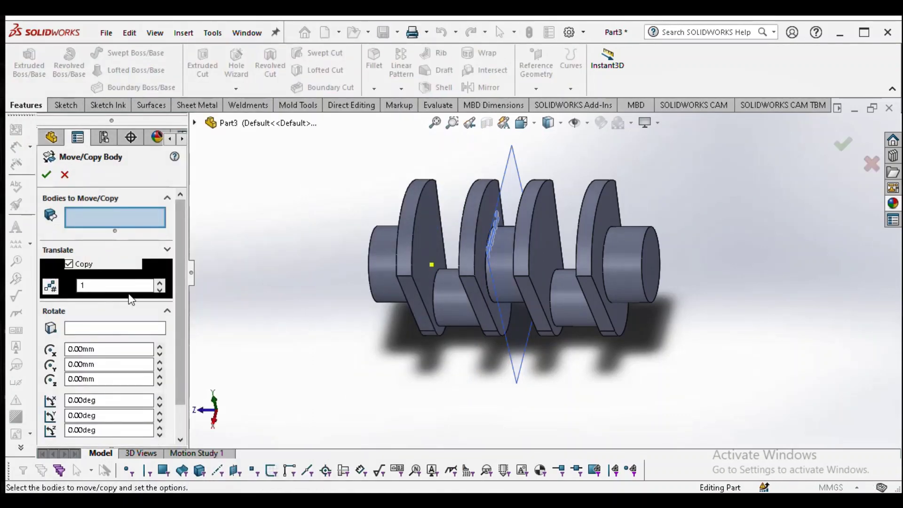
pyautogui.moveTo(344, 421); pyautogui.dragTo(447, 397, button='middle')
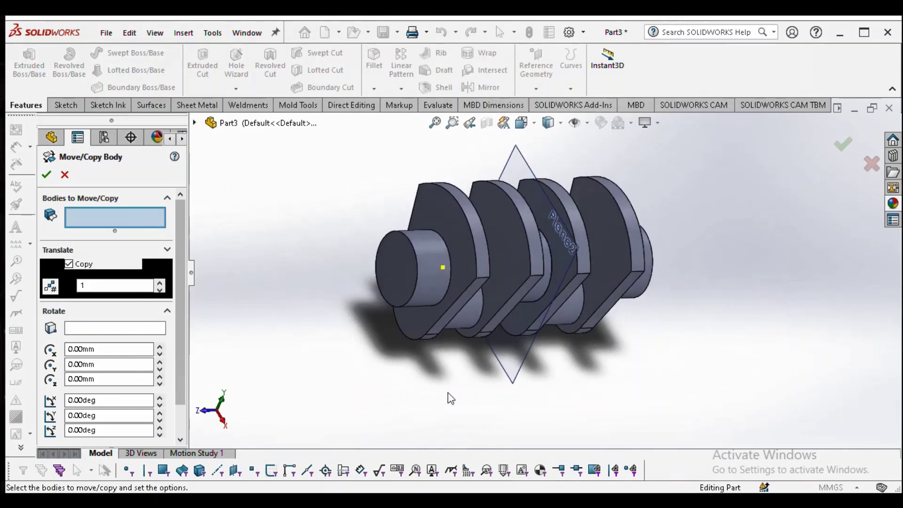
pyautogui.click(582, 293)
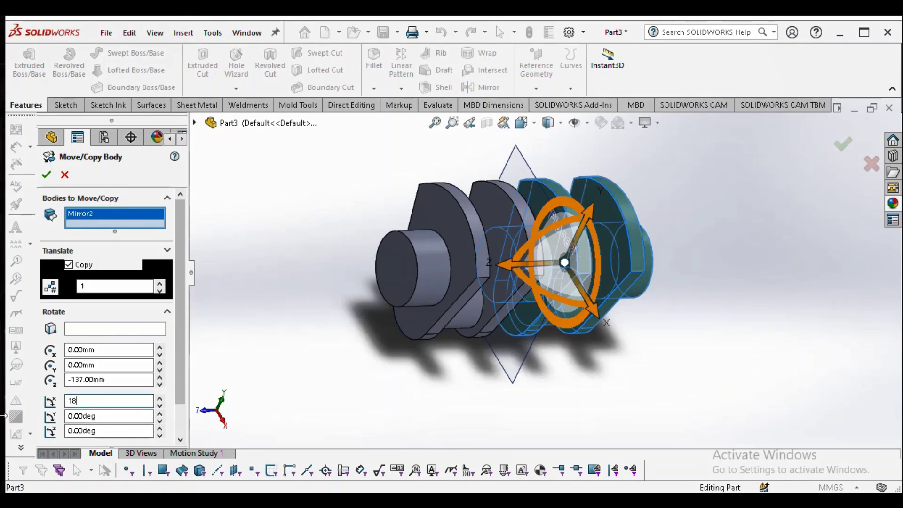
pyautogui.press('Return')
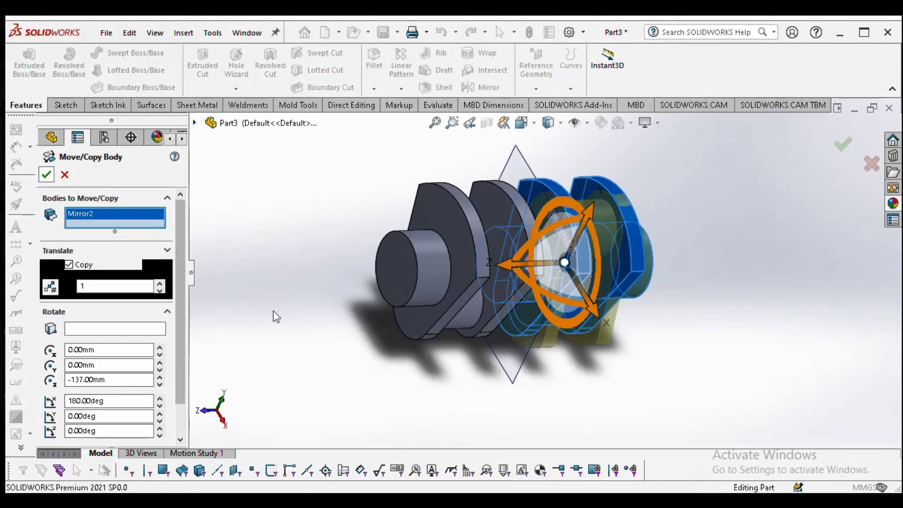
pyautogui.press('Return')
pyautogui.moveTo(580, 371); pyautogui.dragTo(512, 322, button='middle')
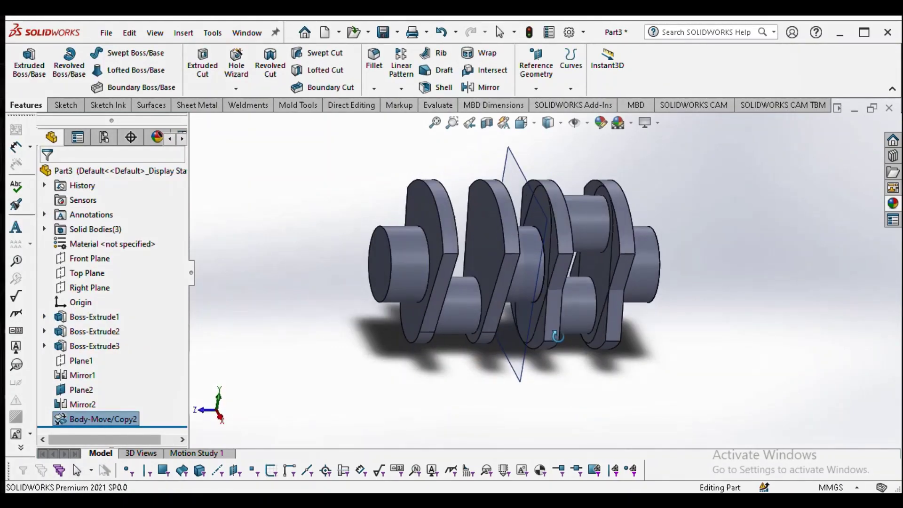
# Step: Edit the Body-Move/Copy feature to turn off Copy, so the mirrored crank body itself is rotated
pyautogui.press('Escape')
pyautogui.click(91, 420)
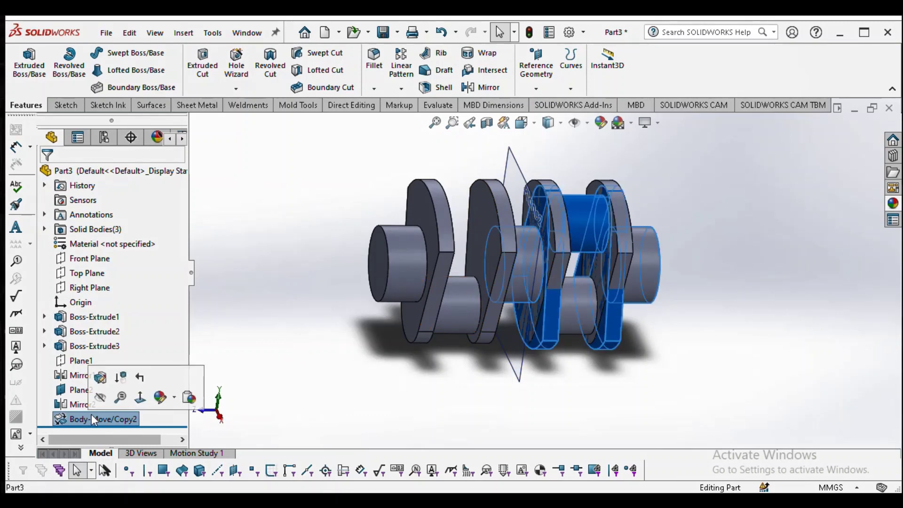
pyautogui.click(97, 418)
pyautogui.click(269, 348)
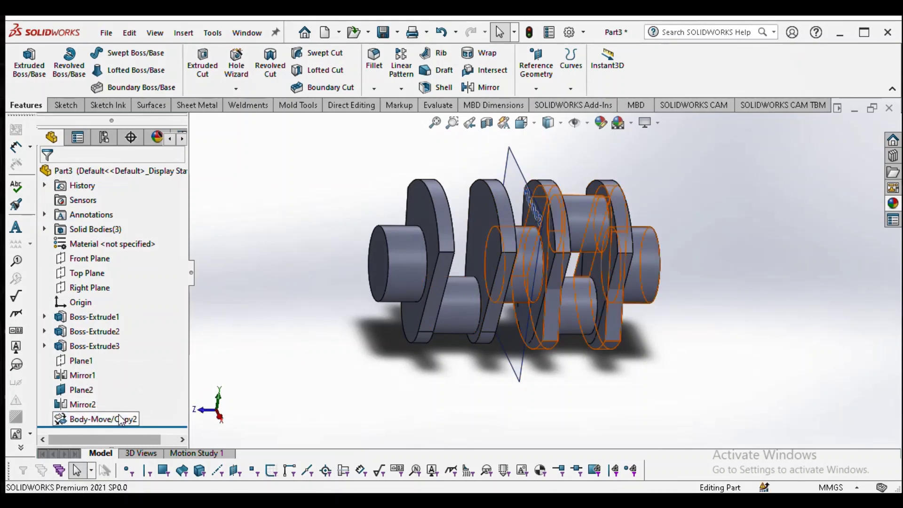
pyautogui.click(120, 418)
pyautogui.click(133, 384)
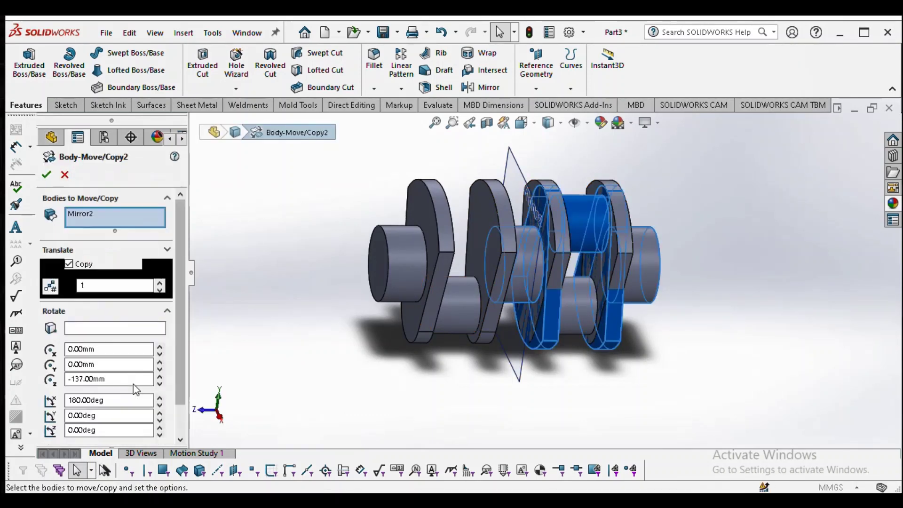
pyautogui.click(69, 264)
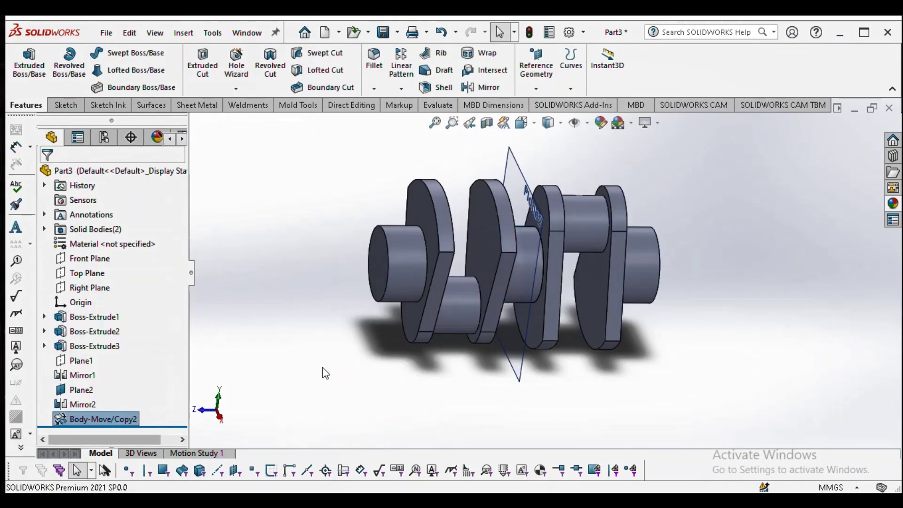
# Step: Hide the reference plane through the middle of the central 72 mm boss
pyautogui.moveTo(322, 367); pyautogui.dragTo(460, 289, button='middle')
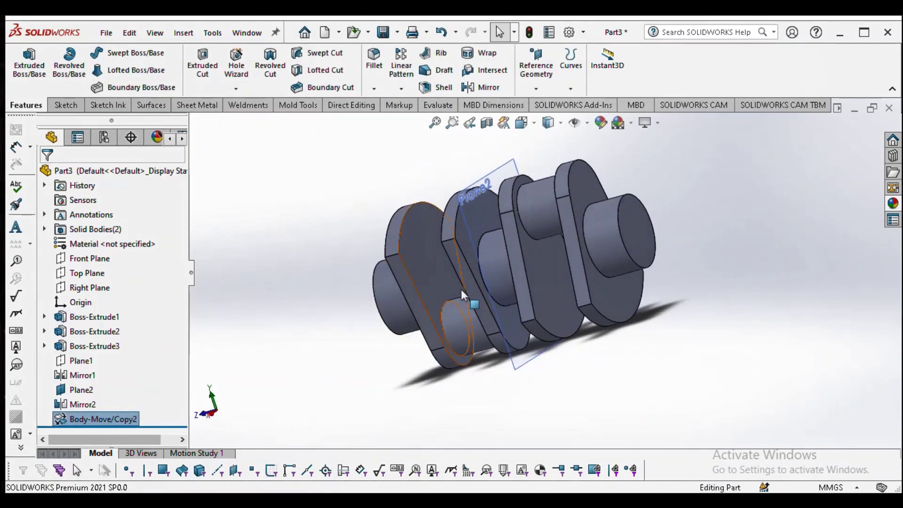
pyautogui.scroll(-5, 512, 304)
pyautogui.moveTo(558, 243); pyautogui.dragTo(555, 310, button='middle')
pyautogui.scroll(4, 553, 298)
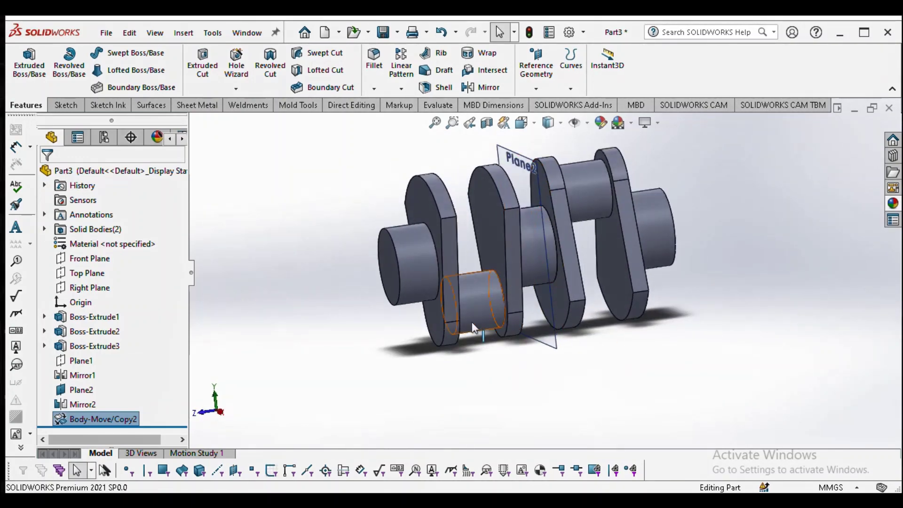
pyautogui.keyDown('ctrl'); pyautogui.moveTo(464, 278); pyautogui.dragTo(490, 271, button='middle'); pyautogui.keyUp('ctrl')
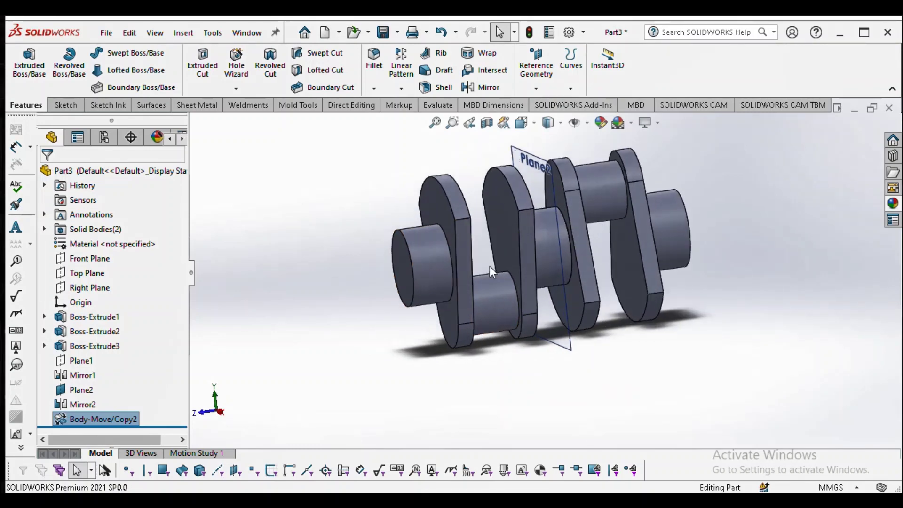
pyautogui.rightClick(549, 162)
pyautogui.click(594, 142)
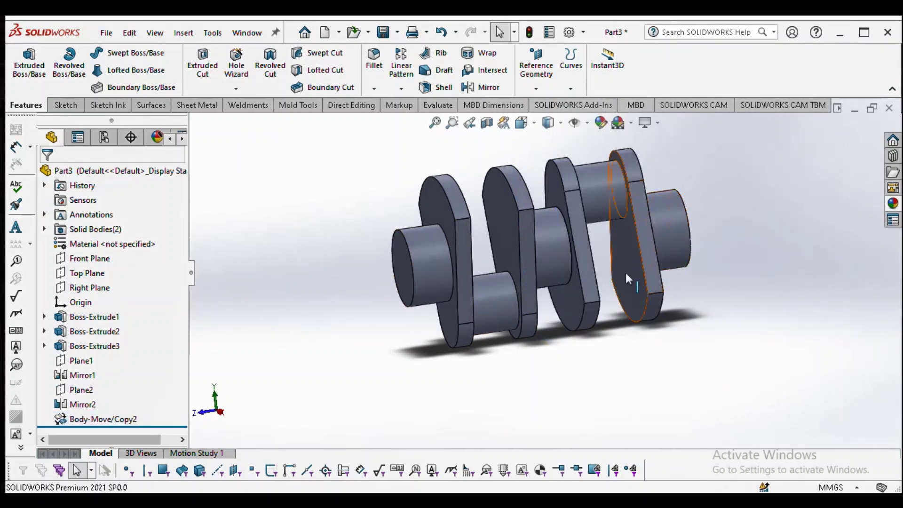
# Step: Create a reference plane midway between the rotated crank body's outer plate face and the end face of its outer 72 mm boss
pyautogui.moveTo(625, 273); pyautogui.dragTo(578, 244, button='middle')
pyautogui.click(536, 90)
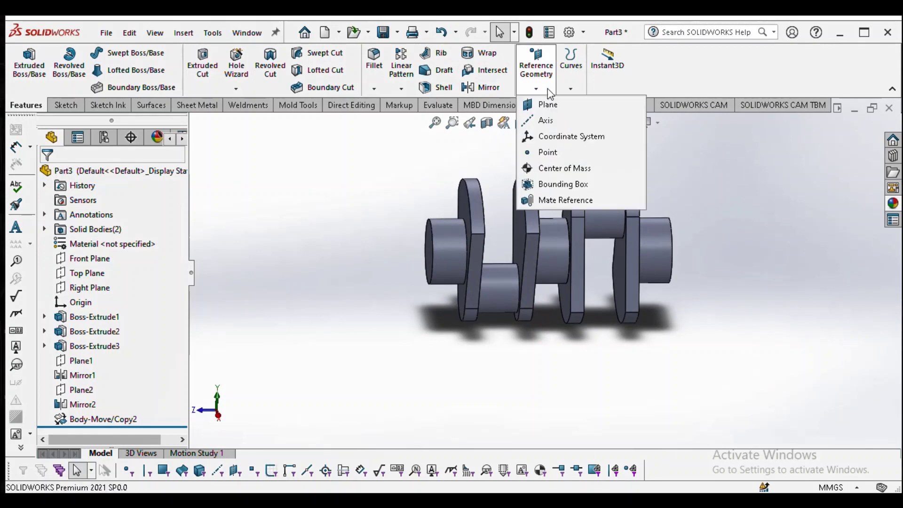
pyautogui.click(538, 107)
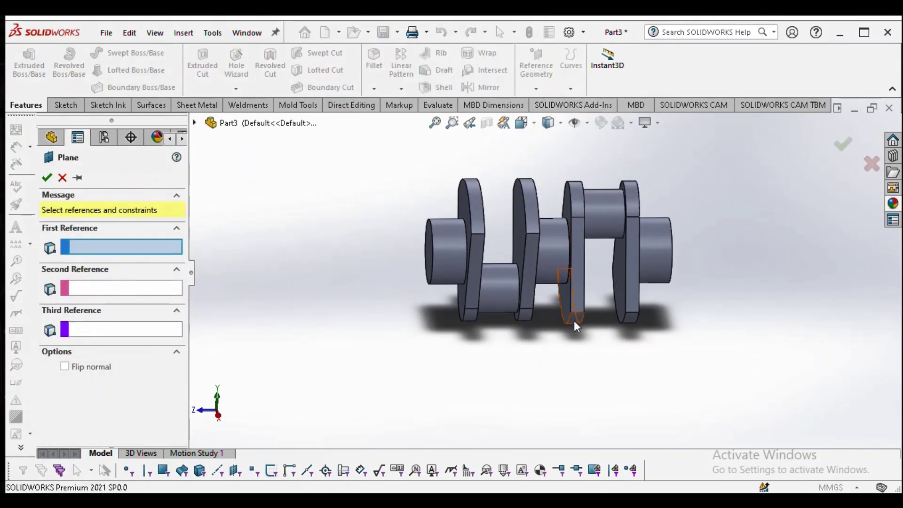
pyautogui.moveTo(574, 320); pyautogui.dragTo(602, 343, button='middle')
pyautogui.click(590, 294)
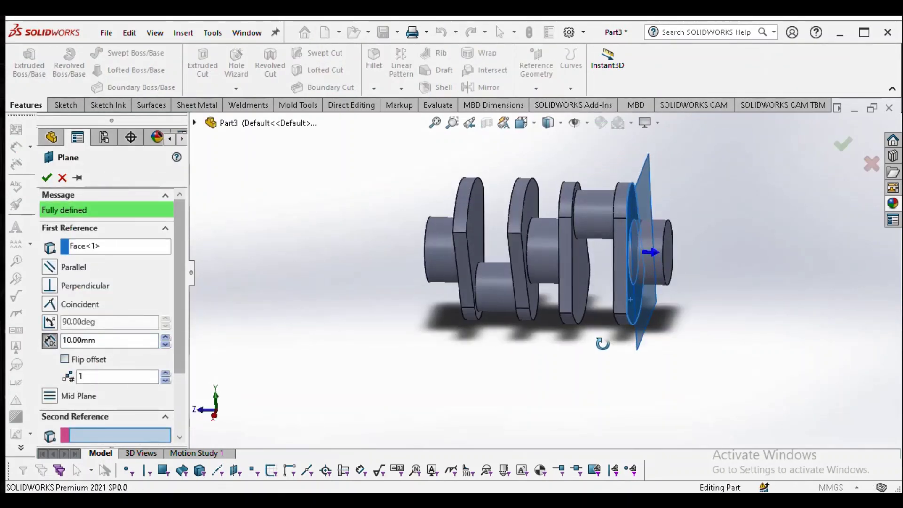
pyautogui.click(670, 248)
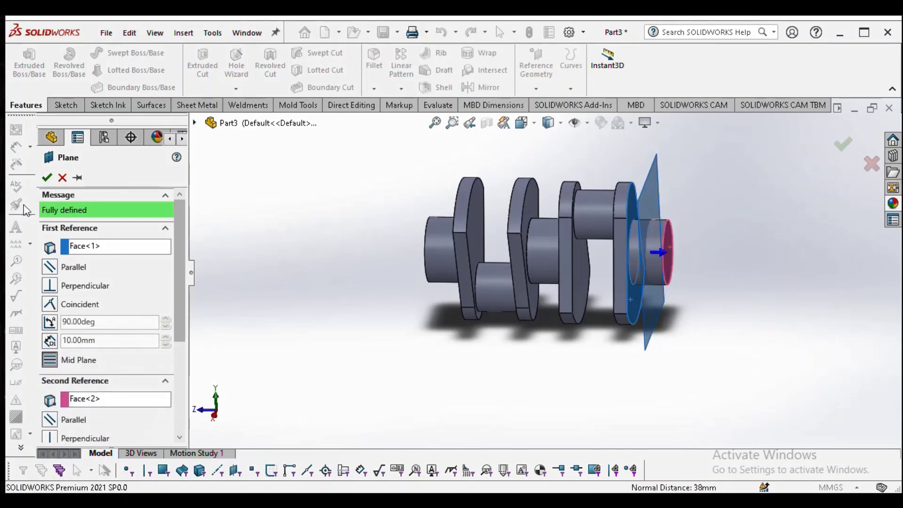
pyautogui.click(46, 177)
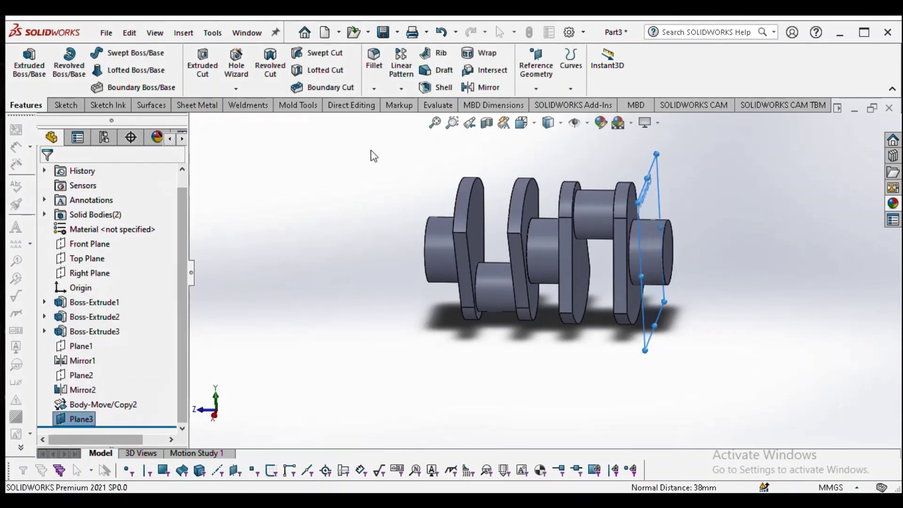
# Step: Mirror both crank bodies, the rotated one and the unrotated one, about the new mid-plane through the outer boss
pyautogui.click(482, 87)
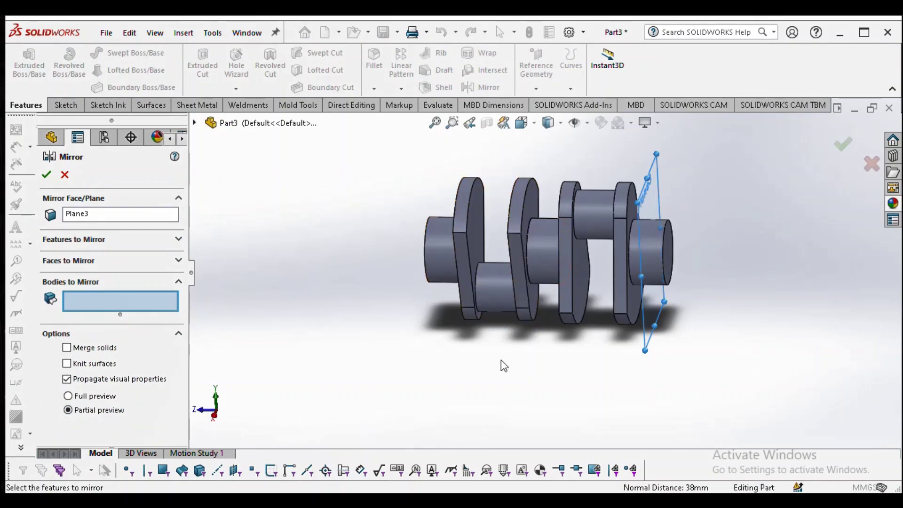
pyautogui.moveTo(501, 360); pyautogui.dragTo(571, 292, button='middle')
pyautogui.click(573, 296)
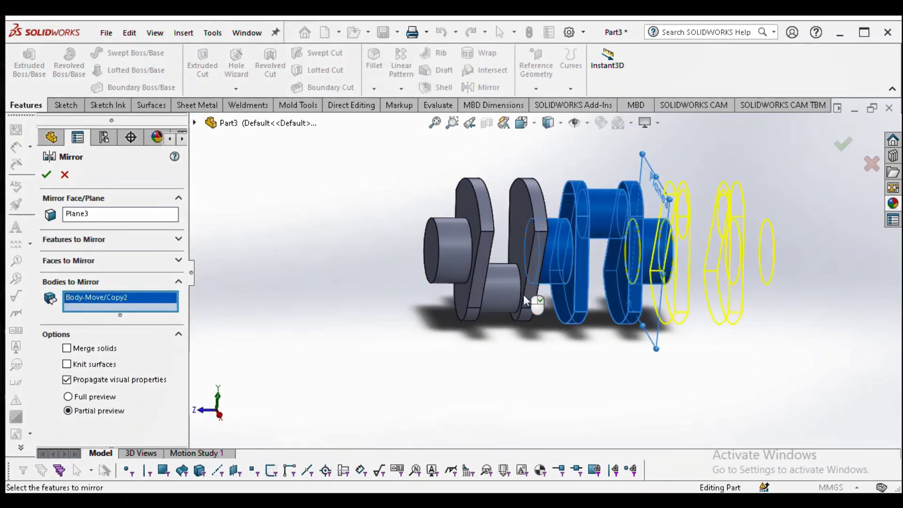
pyautogui.click(489, 294)
pyautogui.moveTo(525, 319); pyautogui.dragTo(506, 288, button='middle')
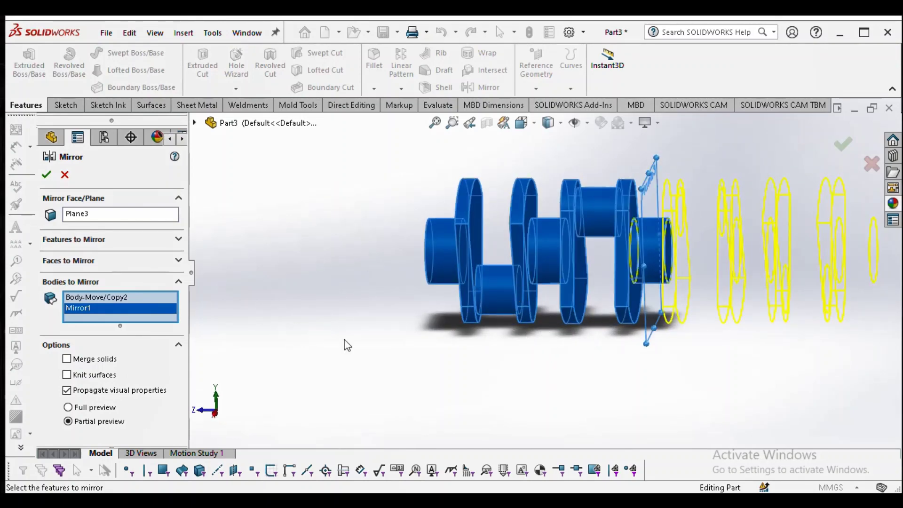
pyautogui.click(77, 361)
pyautogui.click(47, 174)
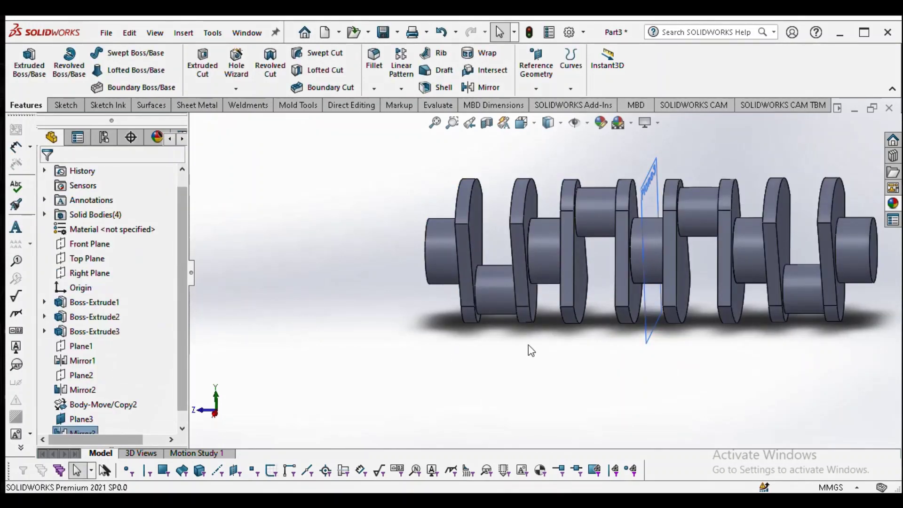
# Step: Hide the reference plane used for the last mirror at the middle of the crankshaft
pyautogui.moveTo(605, 272); pyautogui.dragTo(588, 313, button='middle')
pyautogui.scroll(5, 597, 338)
pyautogui.scroll(-3, 682, 365)
pyautogui.scroll(4, 583, 306)
pyautogui.scroll(-3, 582, 304)
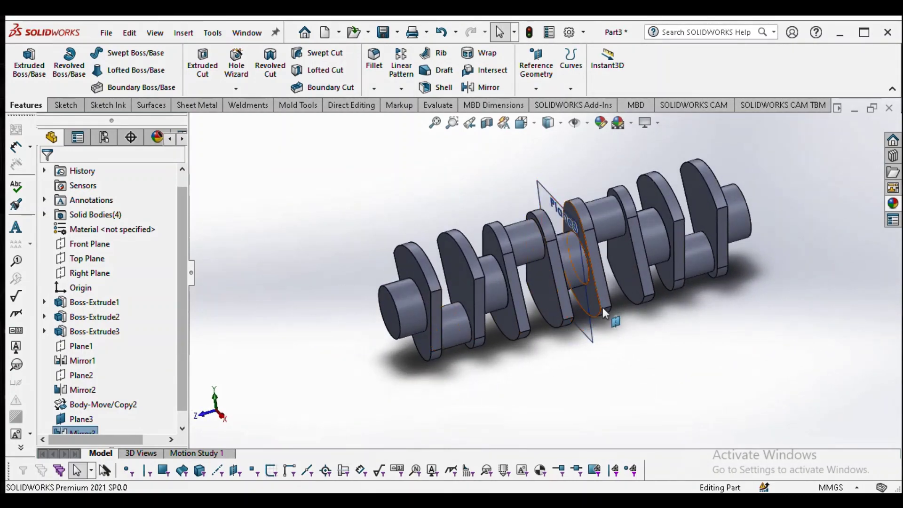
pyautogui.rightClick(548, 206)
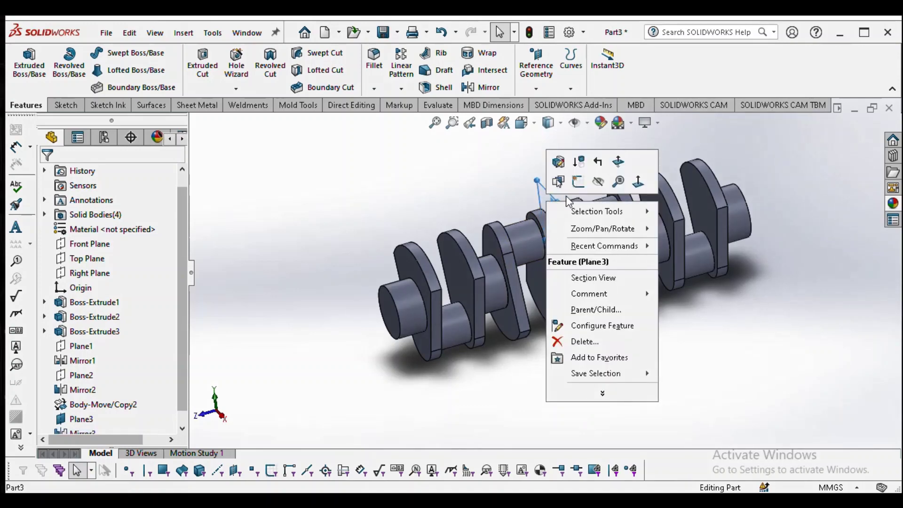
pyautogui.click(600, 185)
pyautogui.moveTo(558, 357); pyautogui.dragTo(519, 354, button='middle')
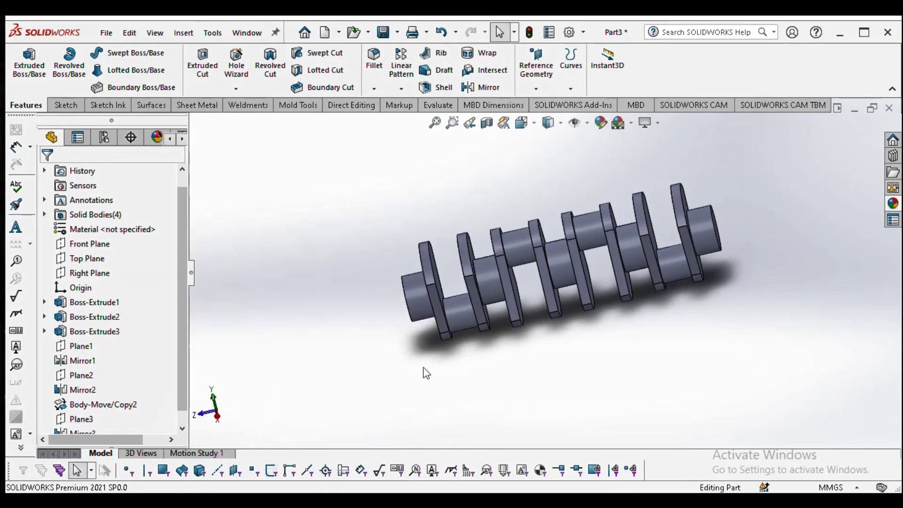
# Step: Sketch a circle about 38 mm in diameter, centred on the origin, on the original end boss's outer face
pyautogui.moveTo(426, 373); pyautogui.dragTo(492, 302, button='middle')
pyautogui.click(481, 302)
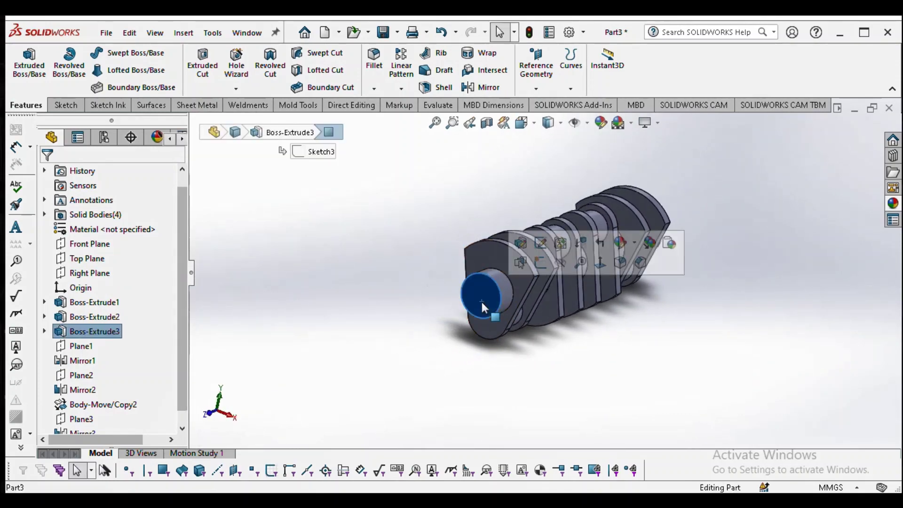
pyautogui.click(541, 272)
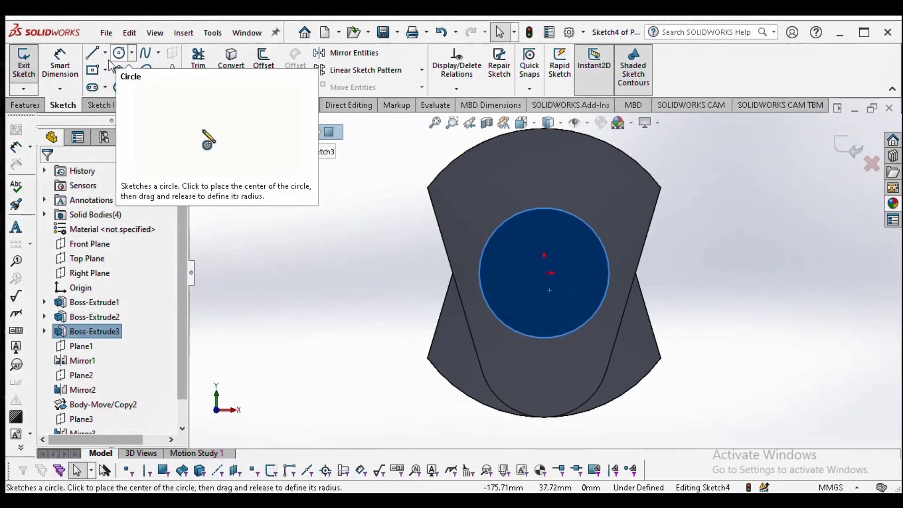
pyautogui.click(119, 53)
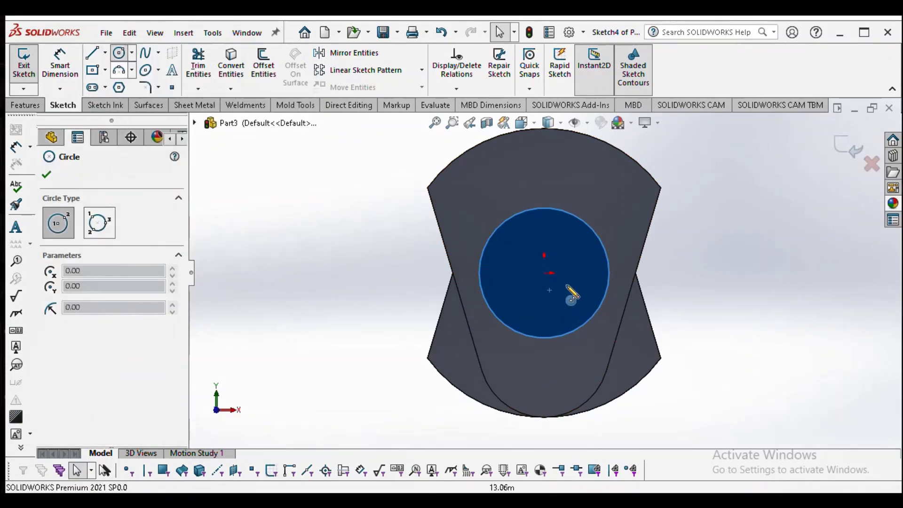
pyautogui.click(544, 273)
pyautogui.click(572, 256)
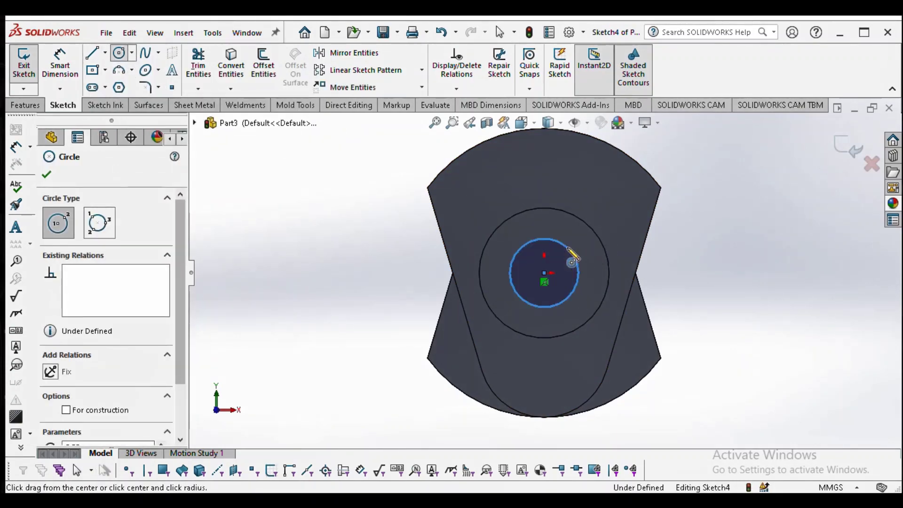
pyautogui.press('Escape')
# Step: Dimension the end-face circle's diameter at 35 mm
pyautogui.click(60, 61)
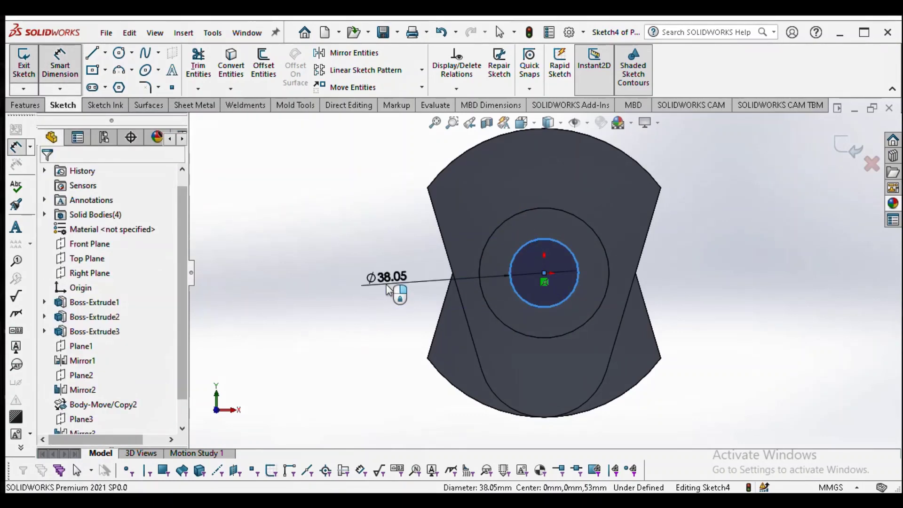
pyautogui.click(388, 289)
pyautogui.press('Return')
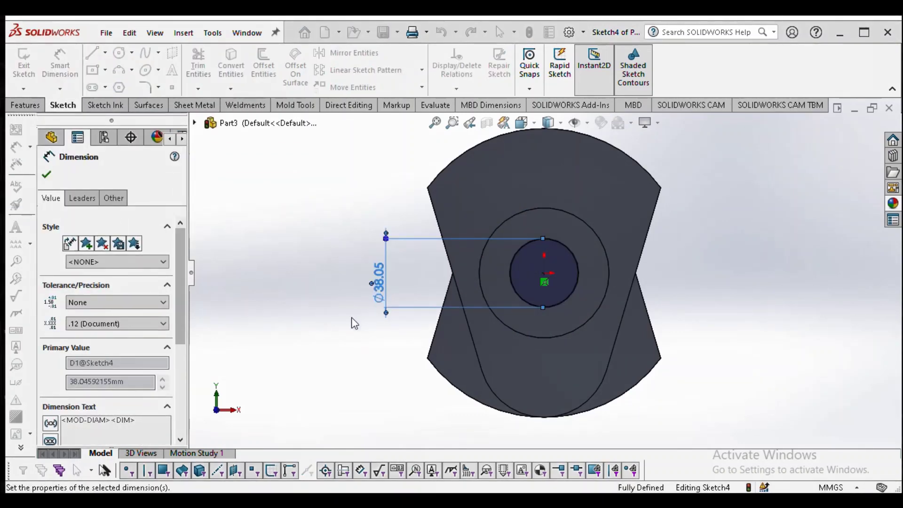
pyautogui.moveTo(369, 339); pyautogui.dragTo(334, 339, button='middle')
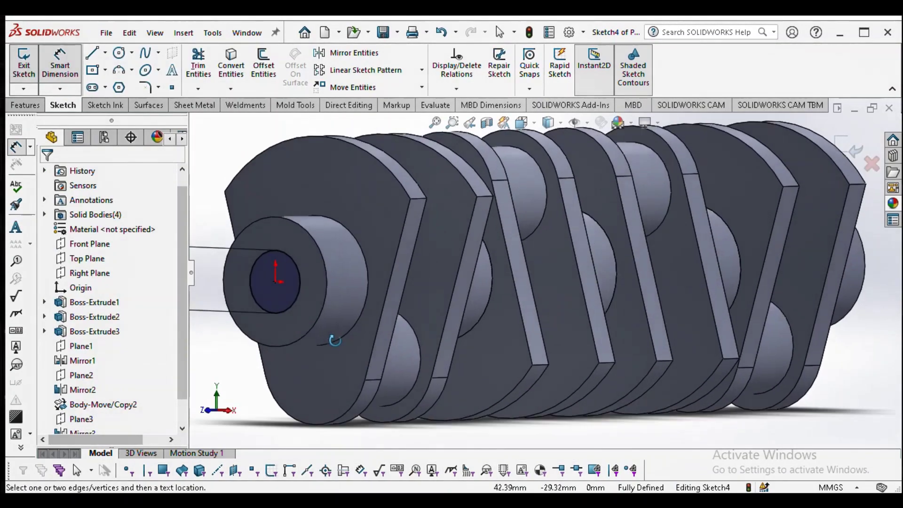
pyautogui.scroll(-5, 334, 340)
pyautogui.scroll(3, 334, 340)
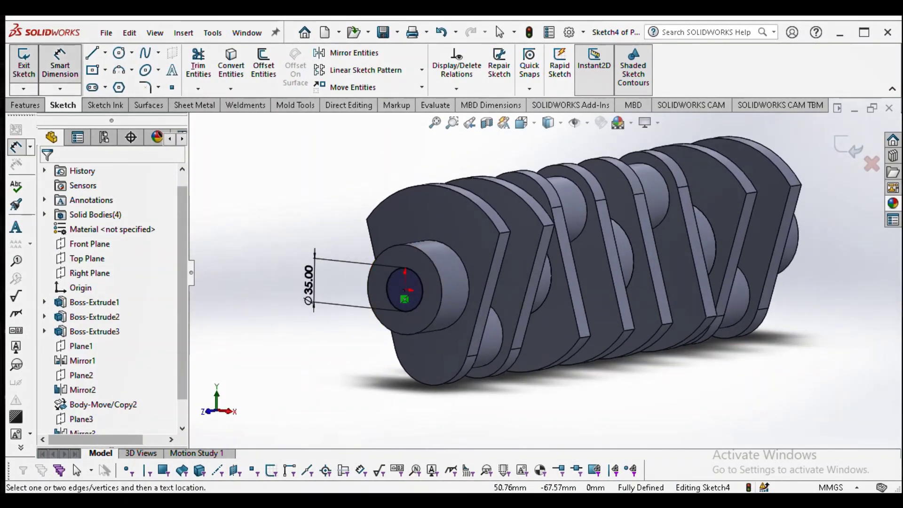
# Step: Extrude the 35 mm circle outward 80 mm as a blind boss merged with the crankshaft
pyautogui.click(26, 87)
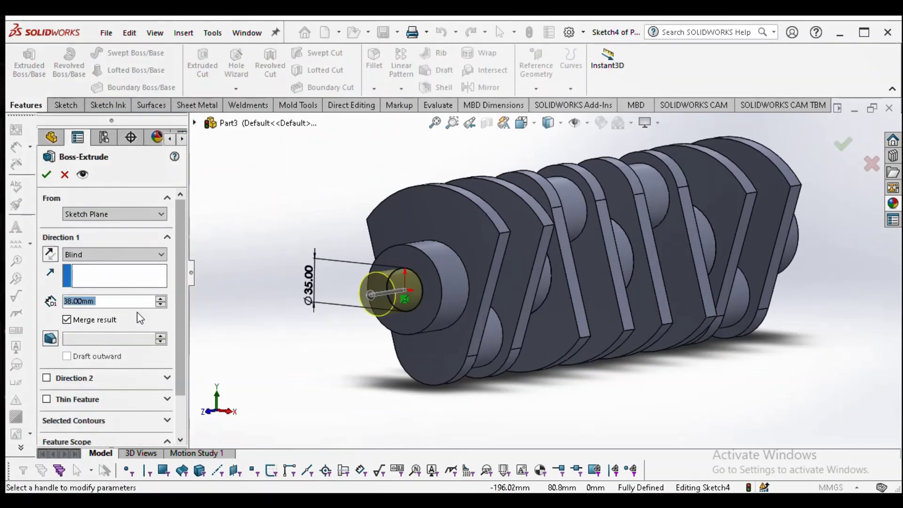
pyautogui.write('80')
pyautogui.press('Return')
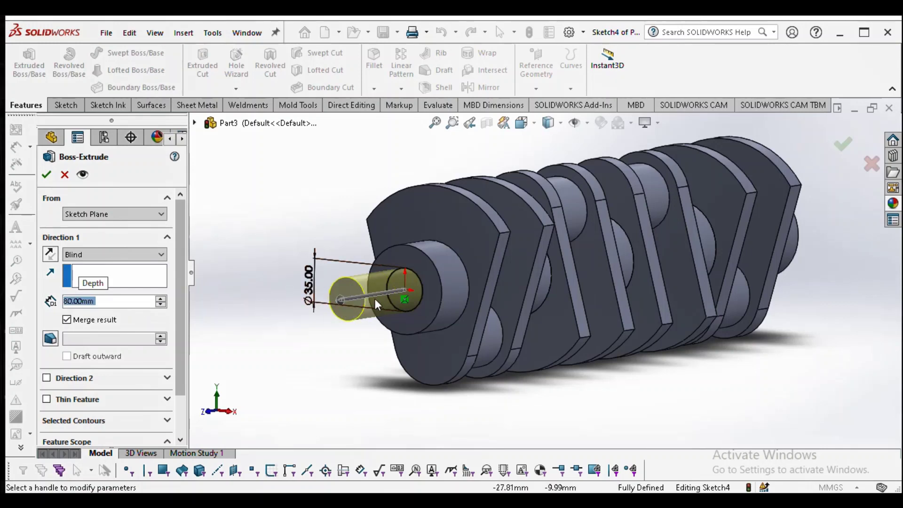
pyautogui.moveTo(375, 298); pyautogui.dragTo(348, 296, button='middle')
pyautogui.click(46, 174)
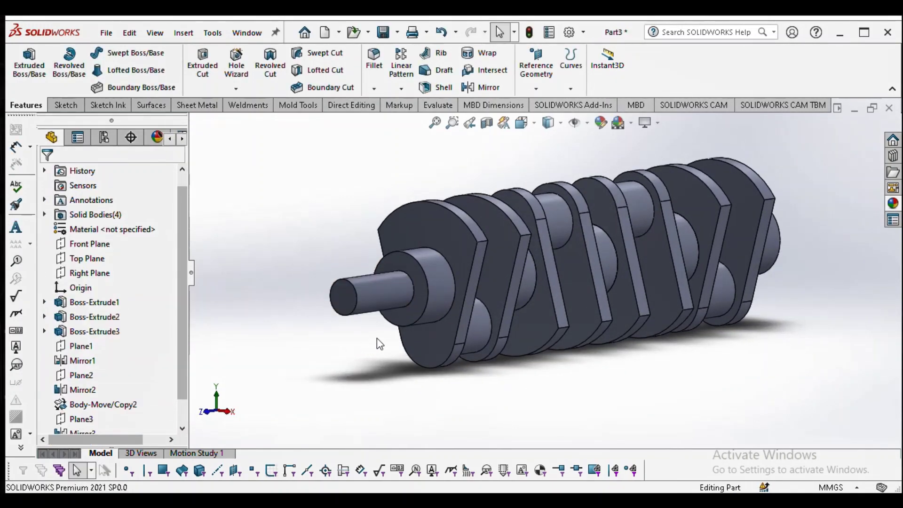
# Step: On the opposite end boss's outer face, sketch two concentric circles about 115 mm and 84 mm in diameter, centred on the origin
pyautogui.moveTo(379, 344); pyautogui.dragTo(355, 346, button='middle')
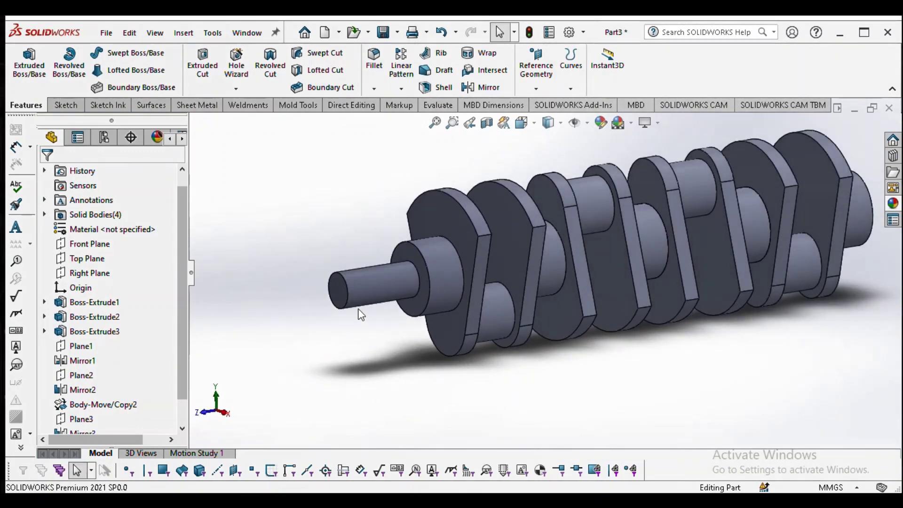
pyautogui.moveTo(362, 314); pyautogui.dragTo(378, 303, button='middle')
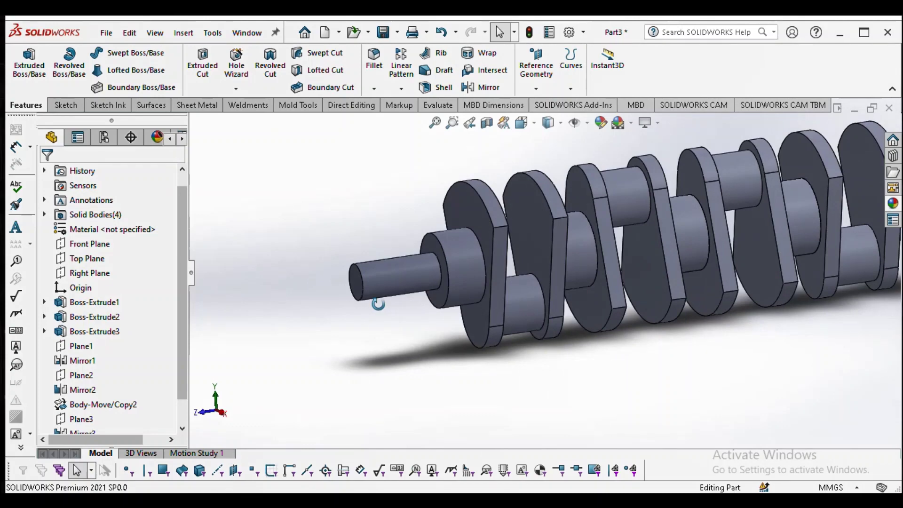
pyautogui.scroll(5, 517, 306)
pyautogui.moveTo(544, 299); pyautogui.dragTo(643, 266, button='middle')
pyautogui.click(665, 245)
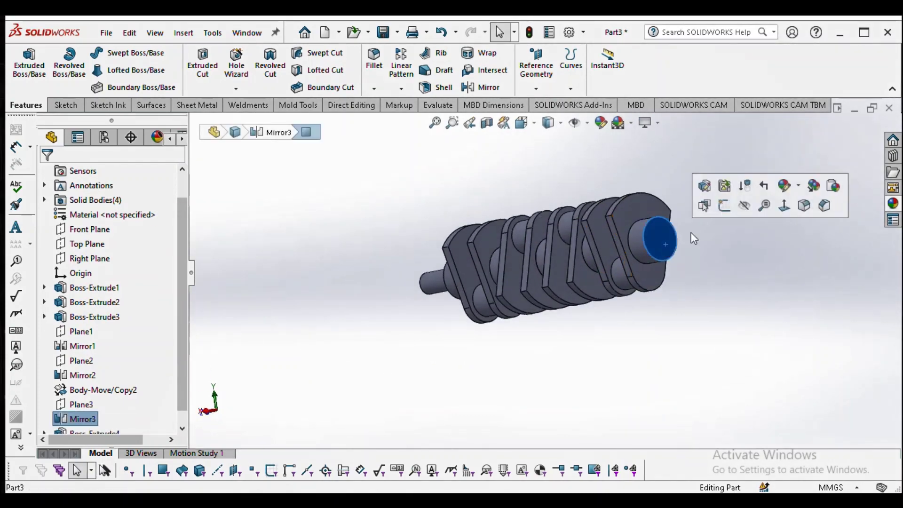
pyautogui.click(724, 211)
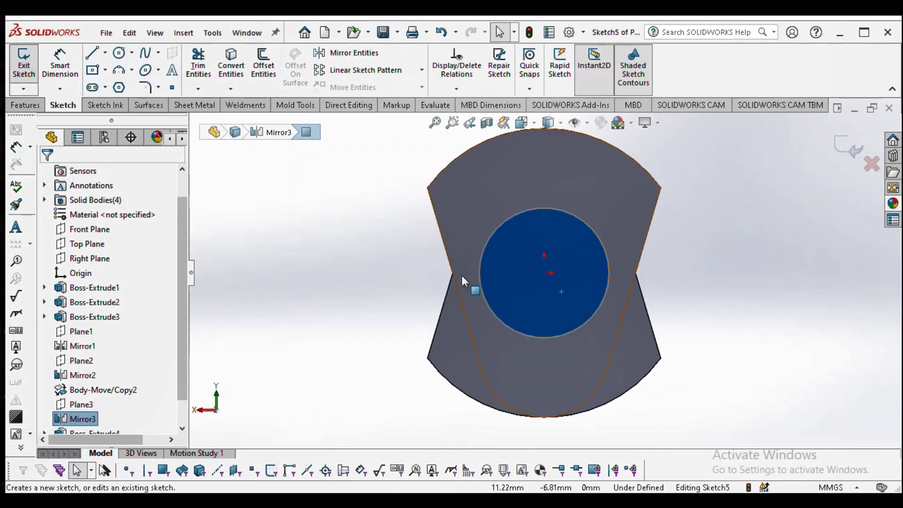
pyautogui.click(120, 53)
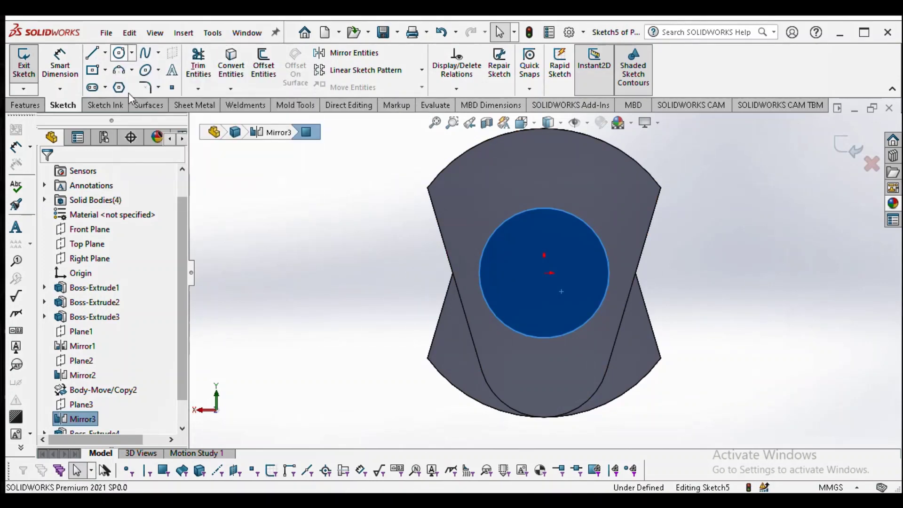
pyautogui.click(544, 273)
pyautogui.click(605, 189)
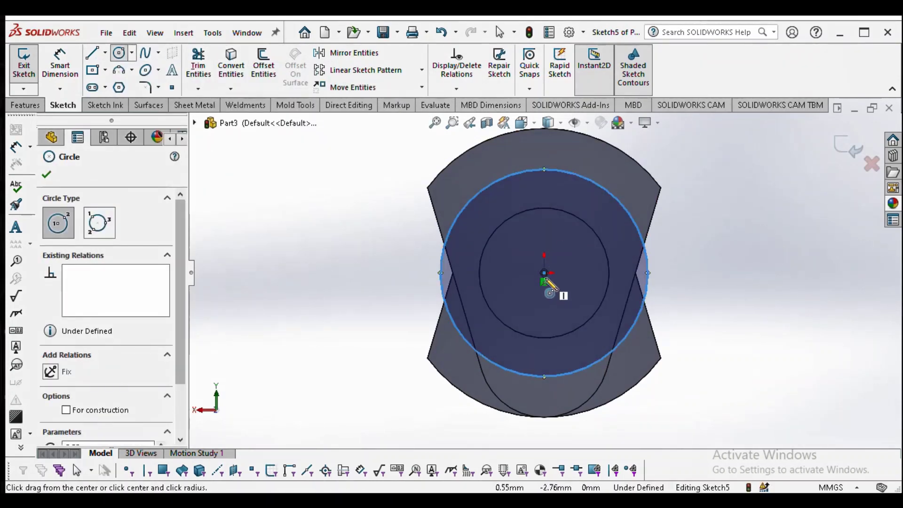
pyautogui.click(544, 272)
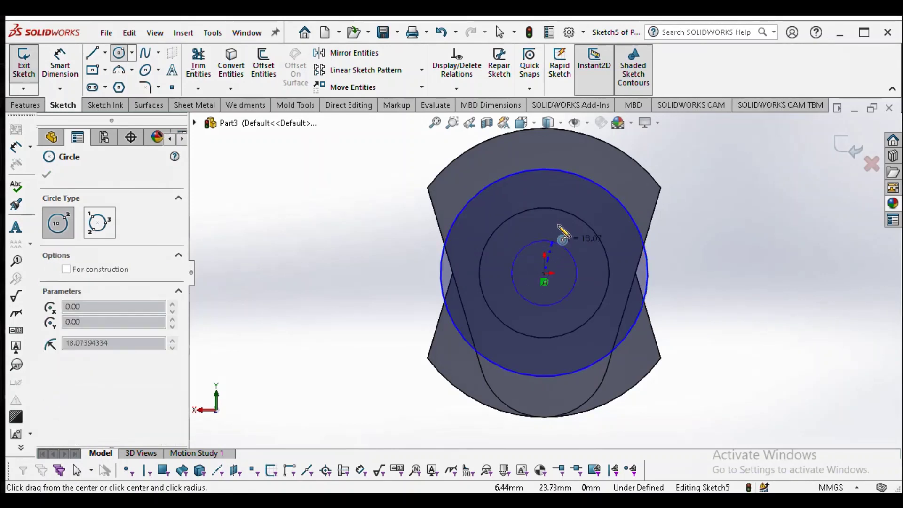
pyautogui.click(567, 201)
pyautogui.press('Escape')
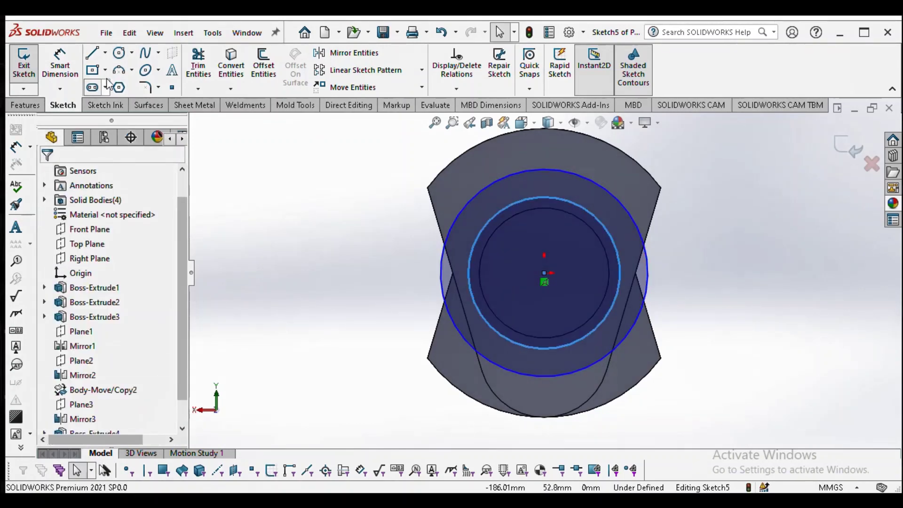
# Step: Dimension the outer concentric circle's diameter at 144 mm
pyautogui.click(60, 63)
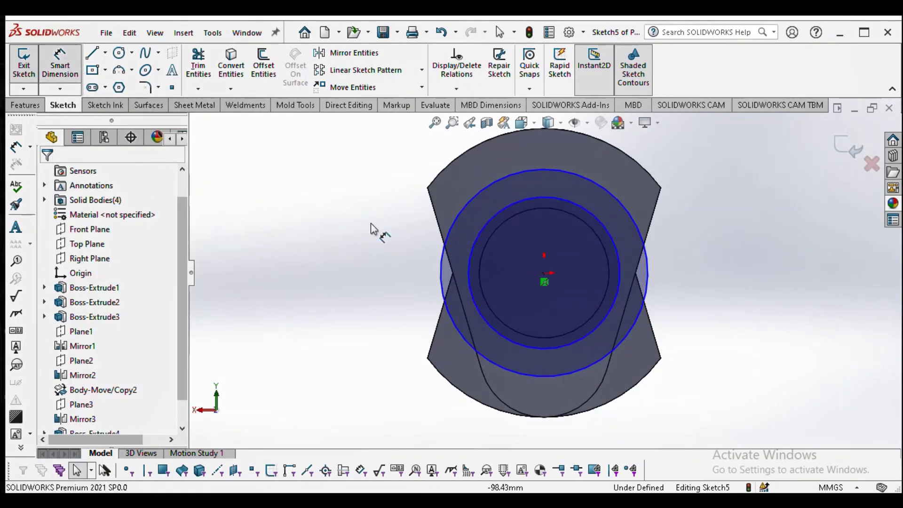
pyautogui.click(470, 205)
pyautogui.click(345, 256)
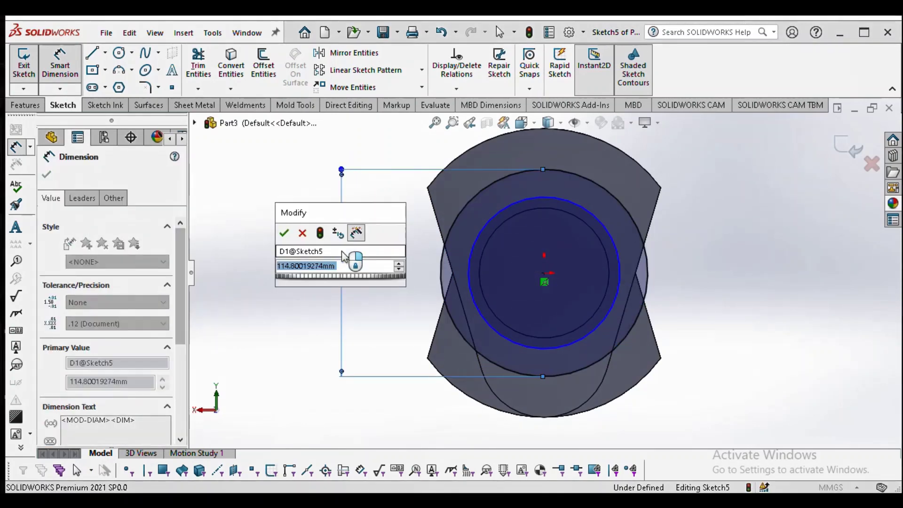
pyautogui.write('84')
pyautogui.press('Escape')
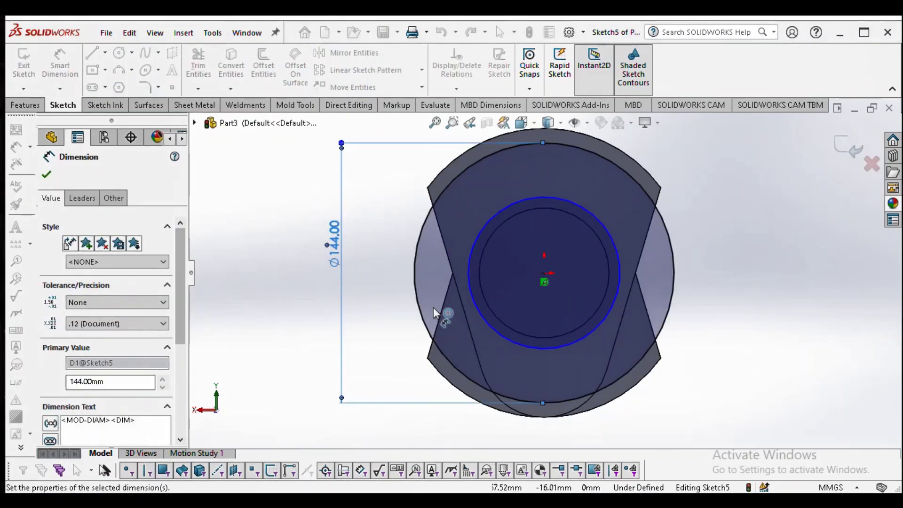
# Step: Dimension the inner concentric circle's diameter at 110 mm and end dimensioning
pyautogui.click(503, 339)
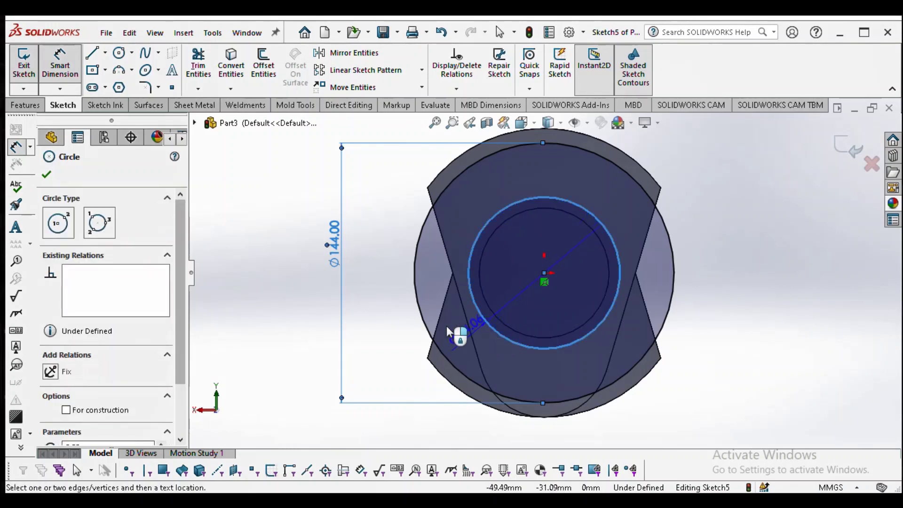
pyautogui.click(389, 333)
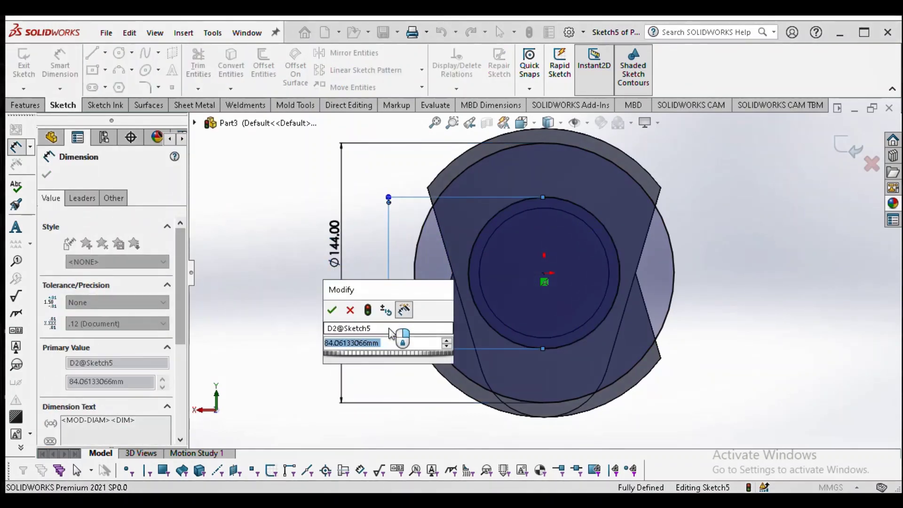
pyautogui.write('110')
pyautogui.press('Return')
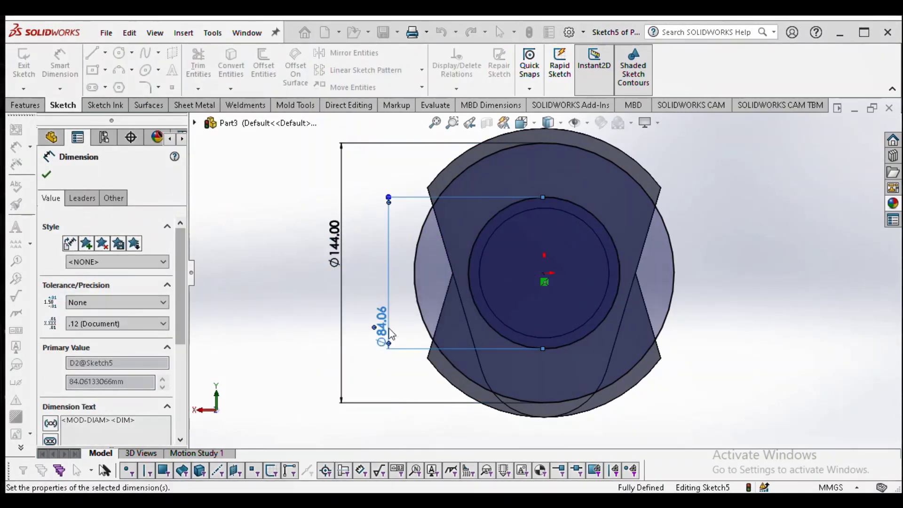
pyautogui.rightClick(555, 172)
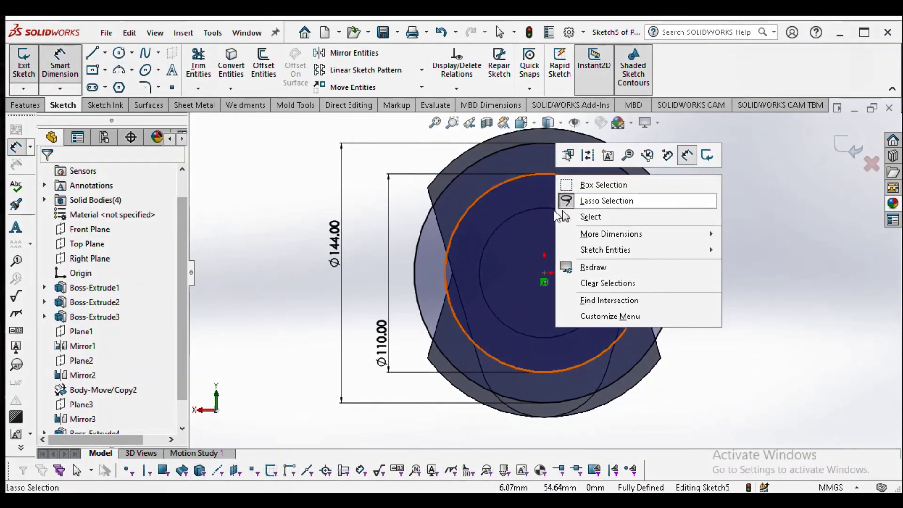
pyautogui.click(606, 200)
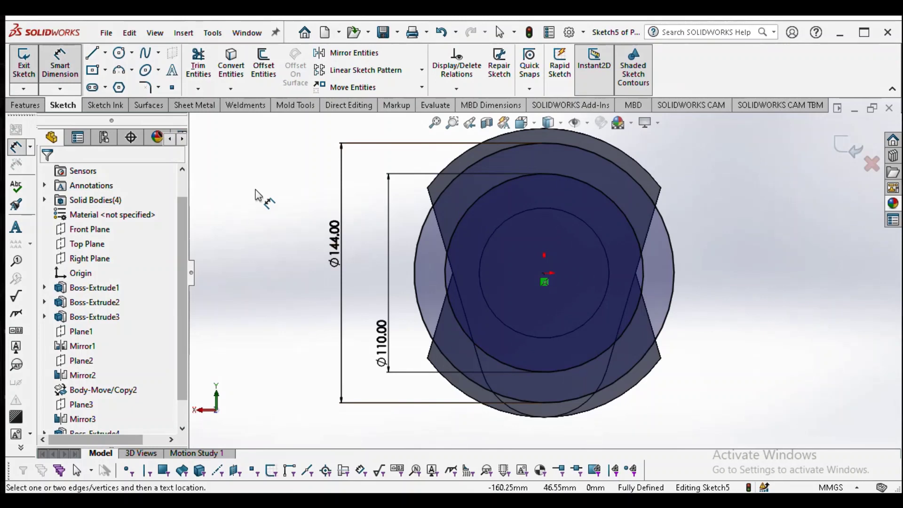
pyautogui.press('Escape')
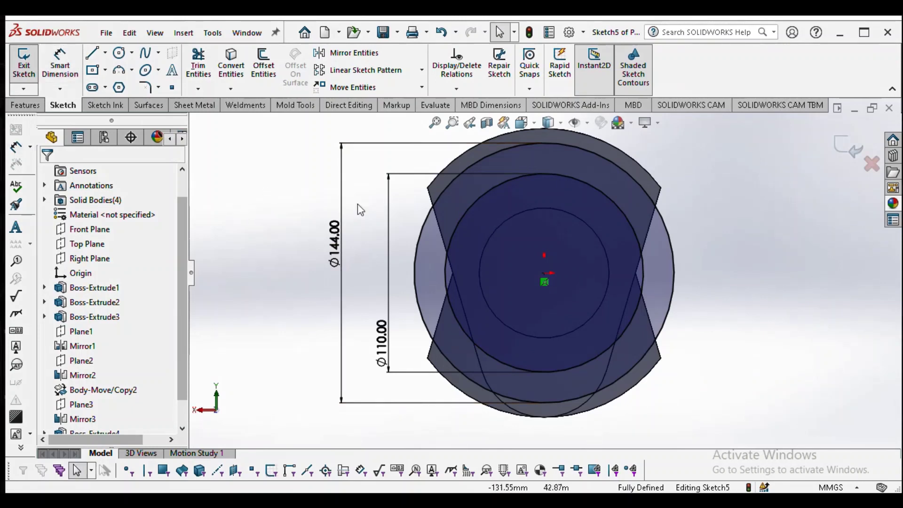
# Step: Convert the 110 mm diameter circle into construction geometry to serve as a bolt circle
pyautogui.click(487, 191)
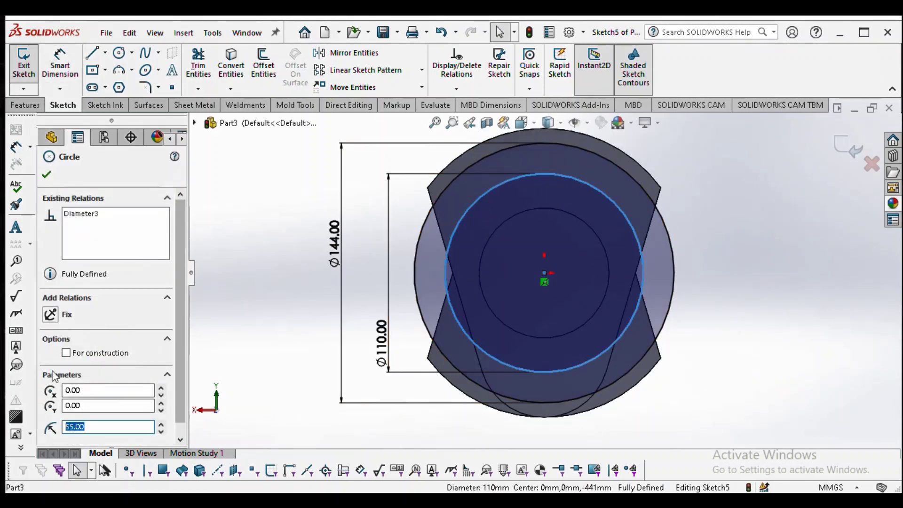
pyautogui.click(66, 353)
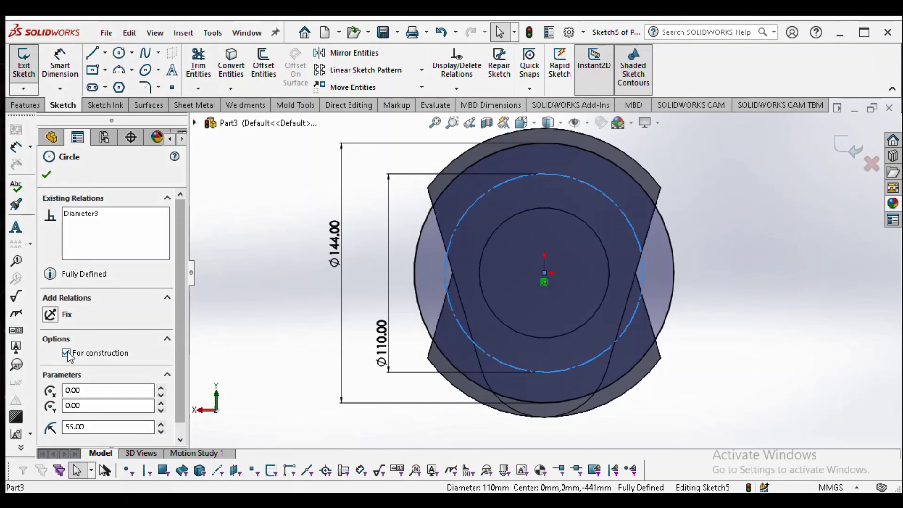
pyautogui.click(47, 176)
# Step: Sketch a small circle about 15.4 mm in diameter, centred on the top quadrant of the 110 mm construction circle
pyautogui.click(119, 52)
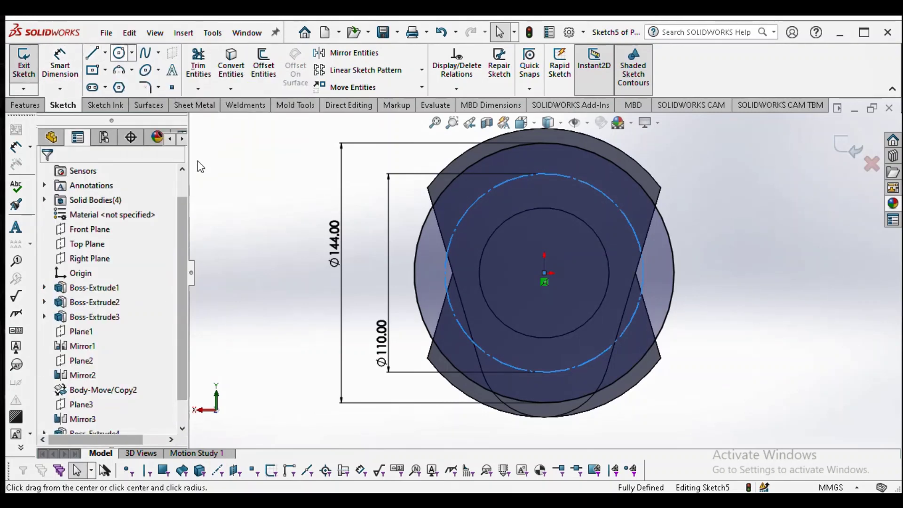
pyautogui.click(544, 174)
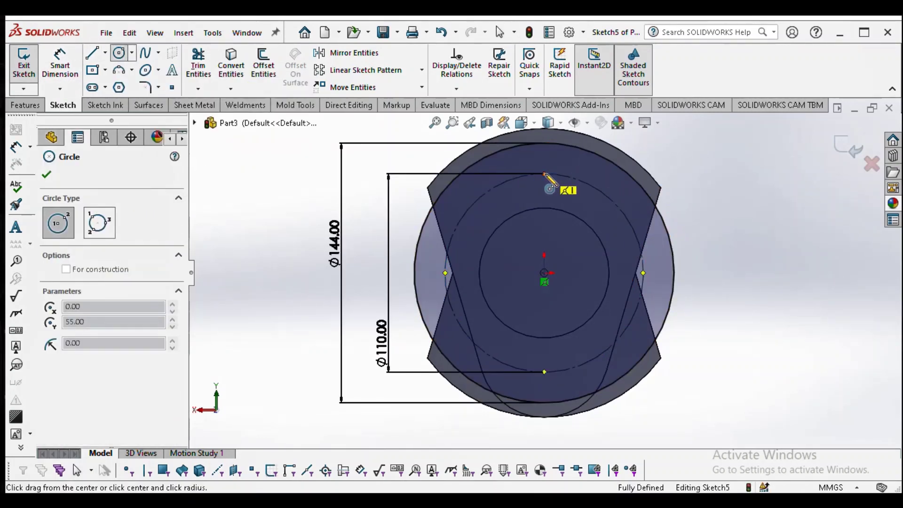
pyautogui.click(559, 178)
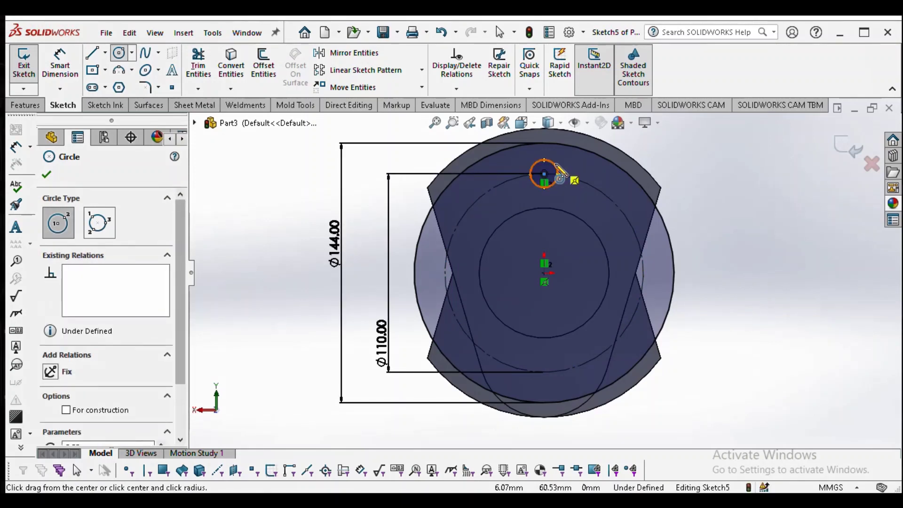
pyautogui.press('Escape')
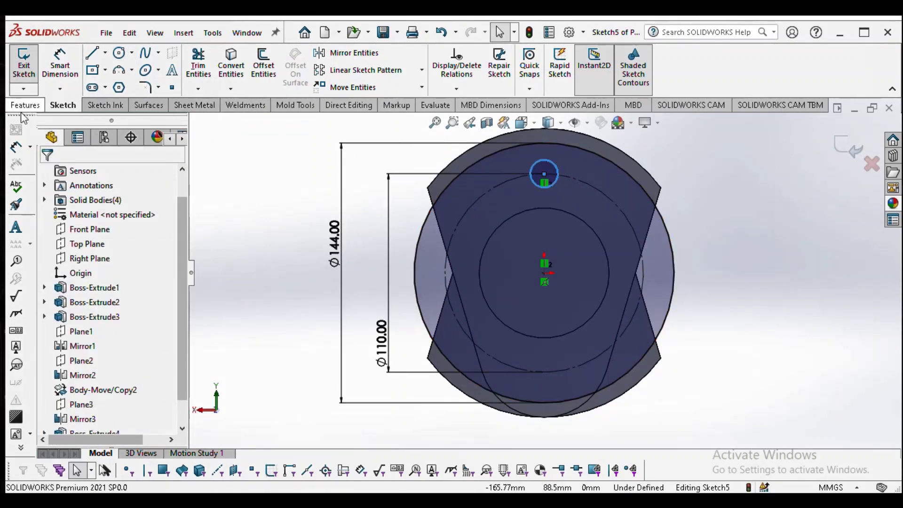
# Step: Dimension the small bolt-hole circle's diameter at 10 mm
pyautogui.click(60, 60)
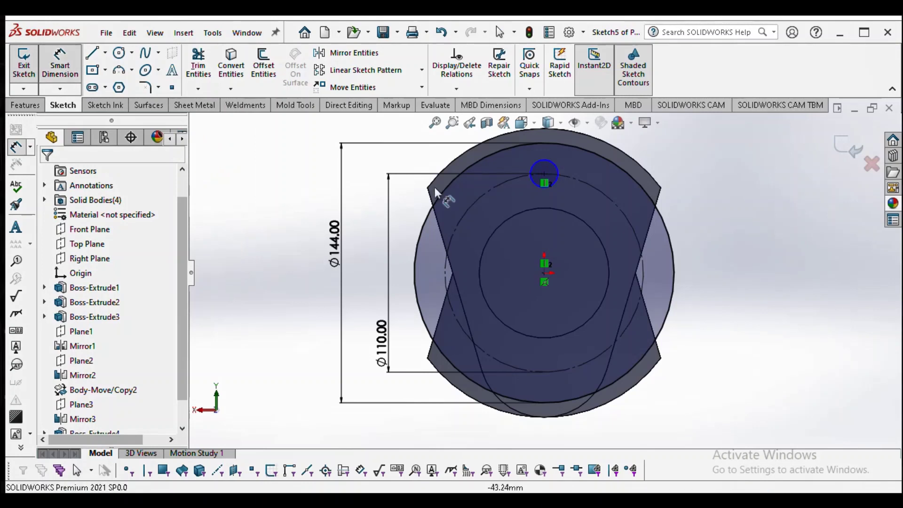
pyautogui.click(559, 171)
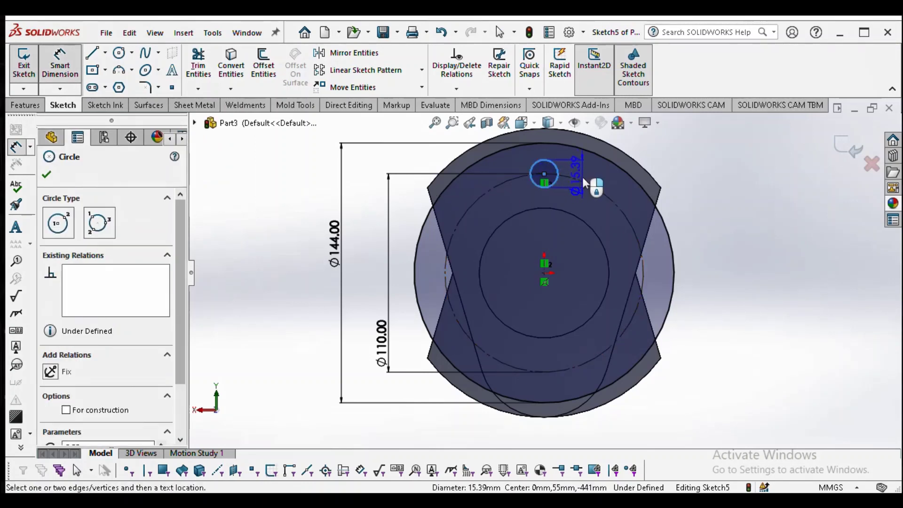
pyautogui.click(576, 207)
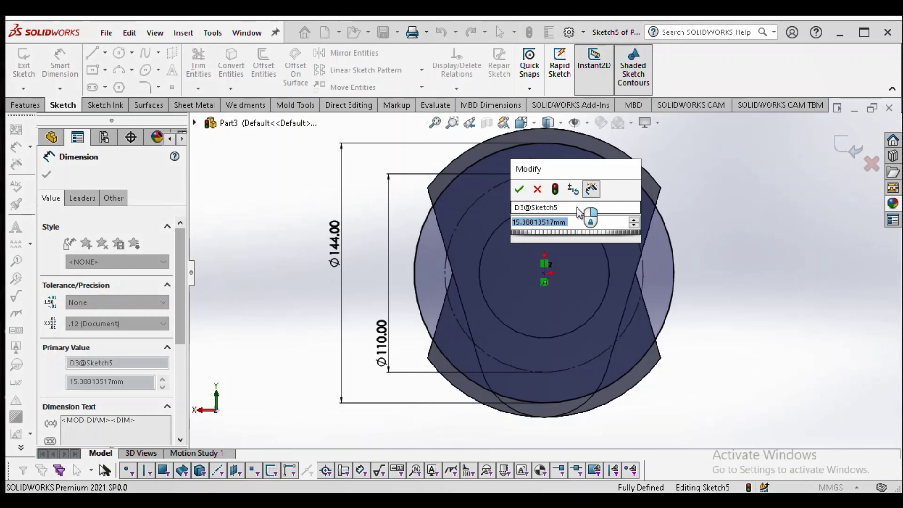
pyautogui.write('5')
pyautogui.press('Return')
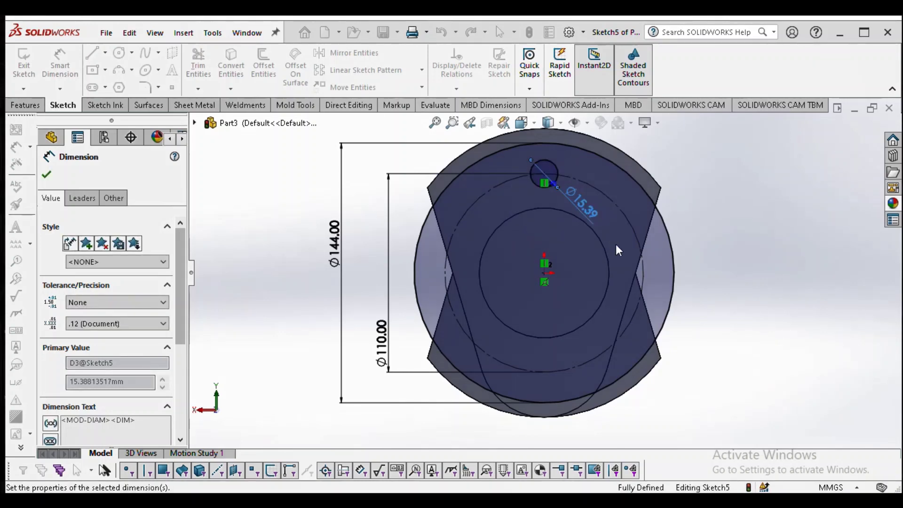
pyautogui.doubleClick(566, 188)
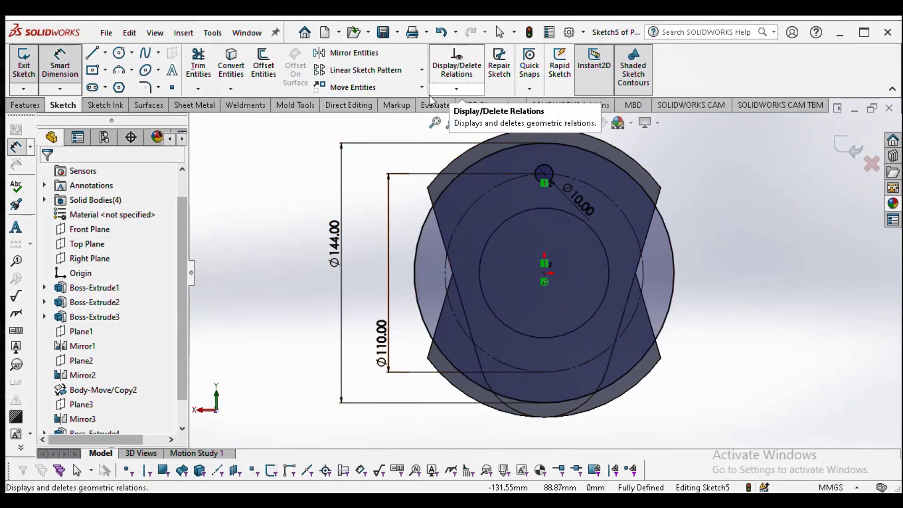
# Step: Pattern the 10 mm circle around the origin with a circular sketch pattern of 8 equally spaced instances over 360 degrees
pyautogui.click(416, 71)
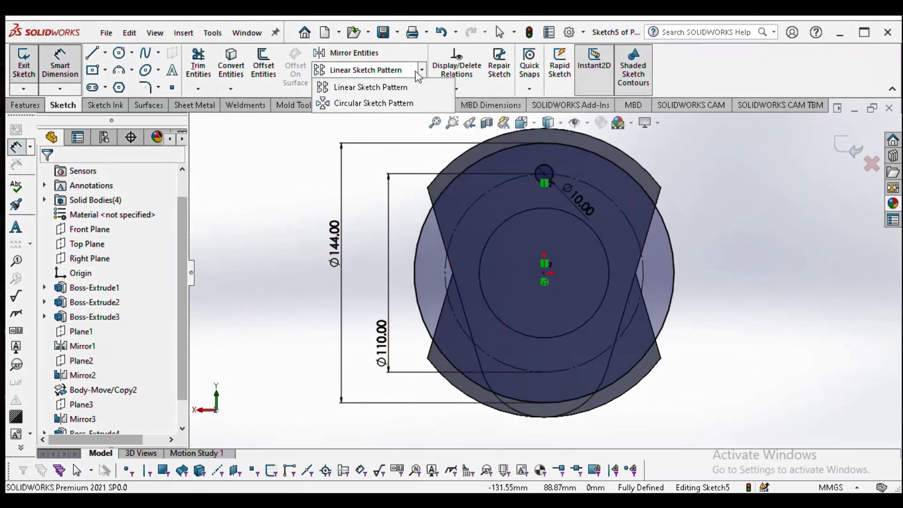
pyautogui.click(404, 104)
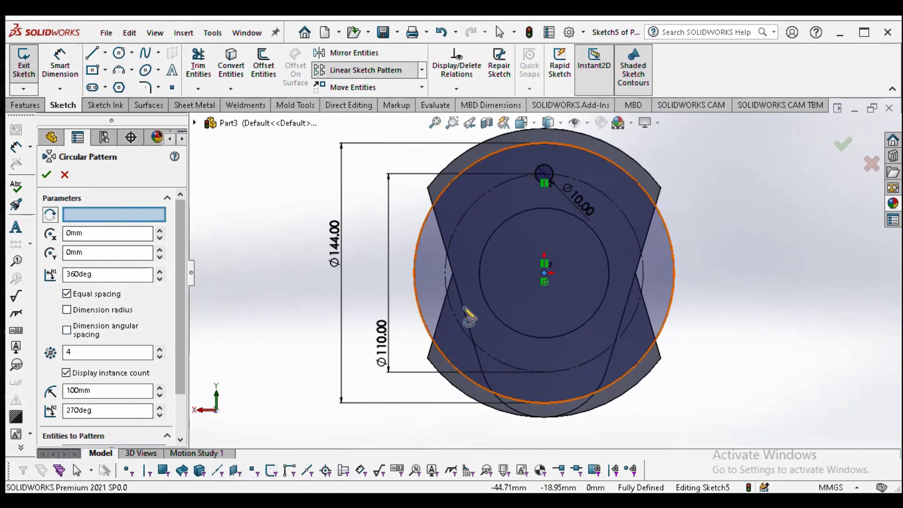
pyautogui.click(543, 288)
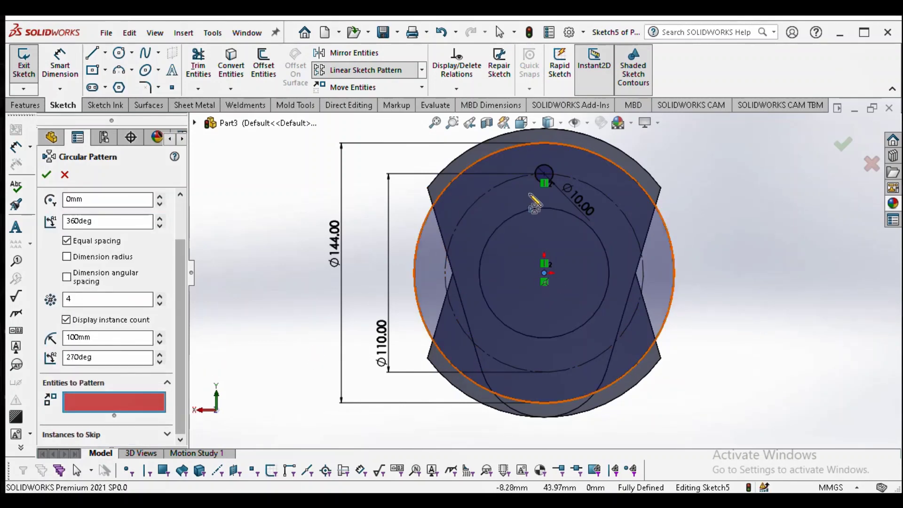
pyautogui.click(540, 175)
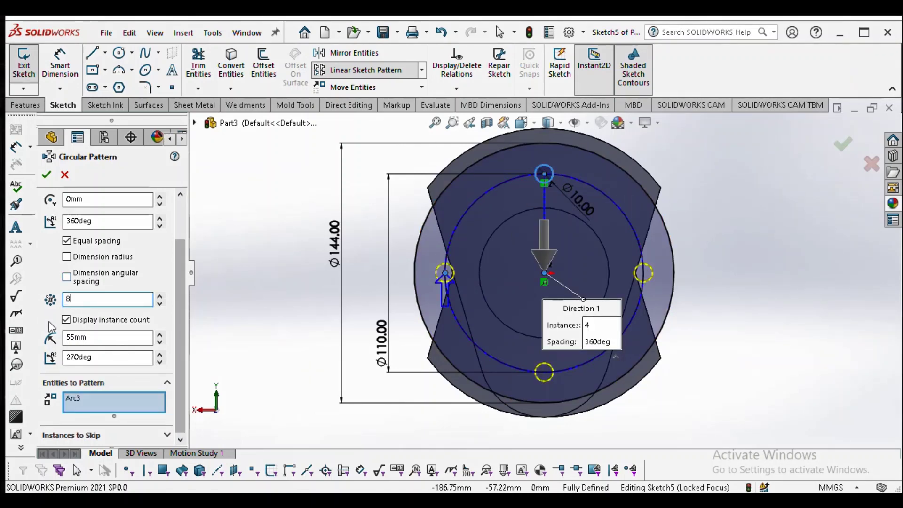
pyautogui.click(46, 177)
# Step: Fully define the flange sketch by calculating relations and dimensions for all its entities
pyautogui.press('f')
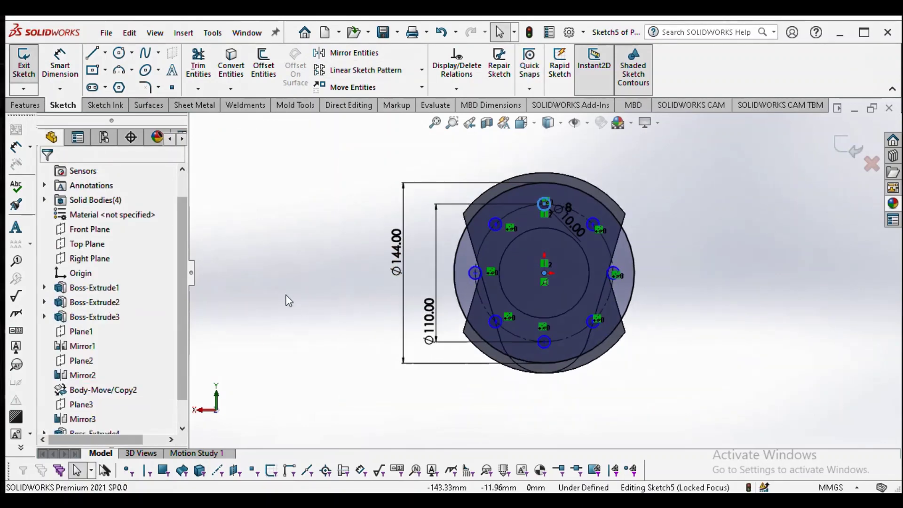
pyautogui.hotkey('ctrl', '7')
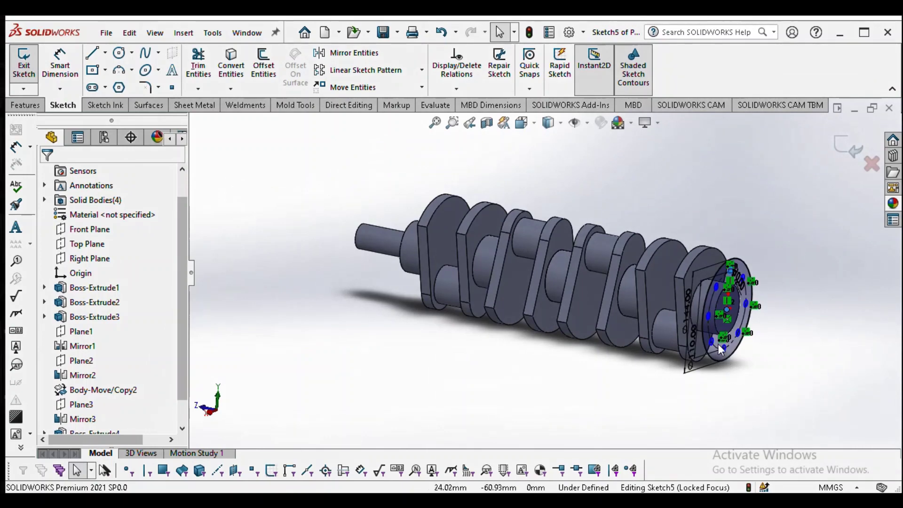
pyautogui.scroll(-5, 721, 350)
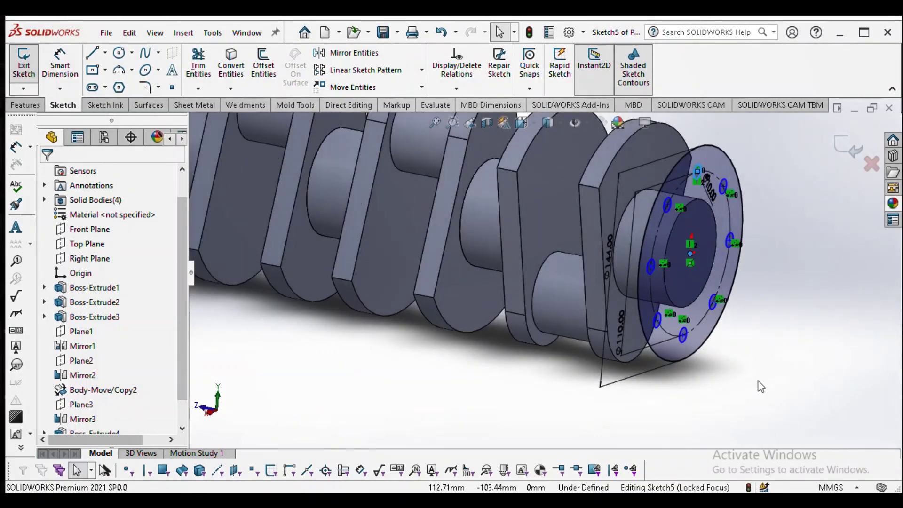
pyautogui.scroll(3, 531, 376)
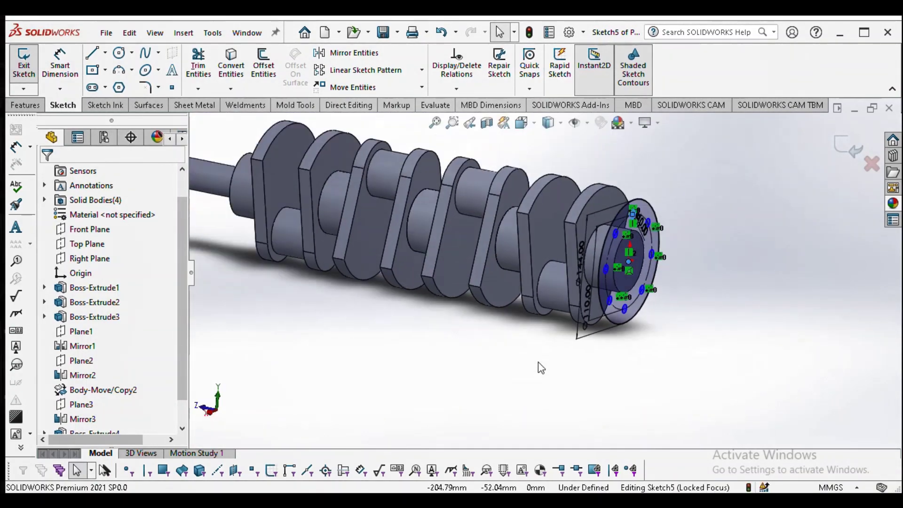
pyautogui.scroll(-4, 532, 313)
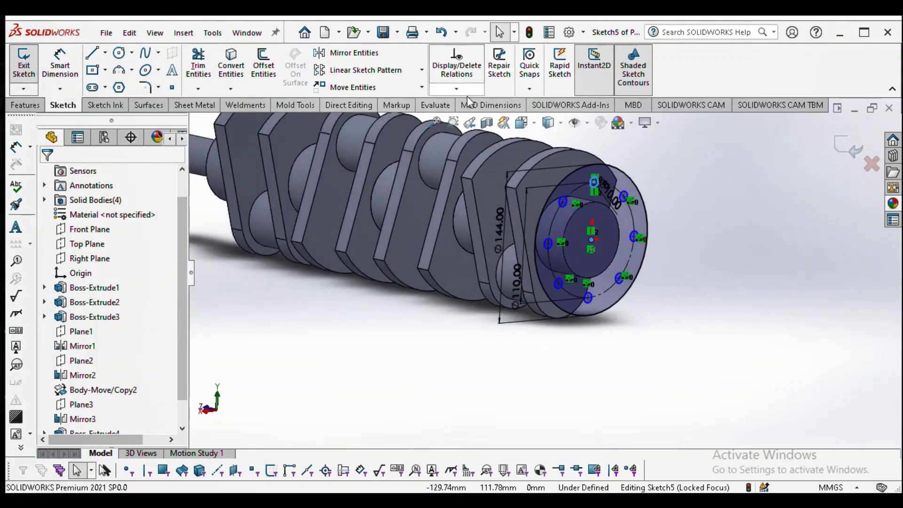
pyautogui.click(456, 89)
pyautogui.click(467, 135)
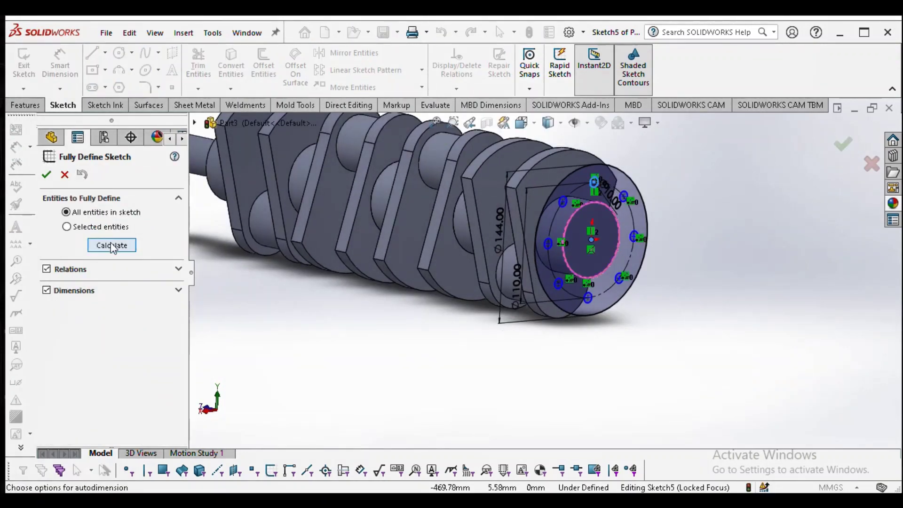
pyautogui.click(112, 245)
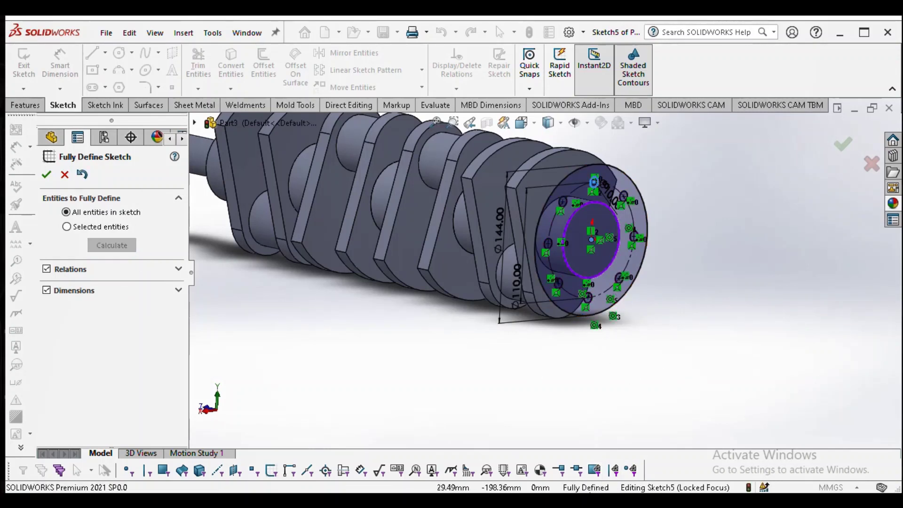
pyautogui.click(46, 175)
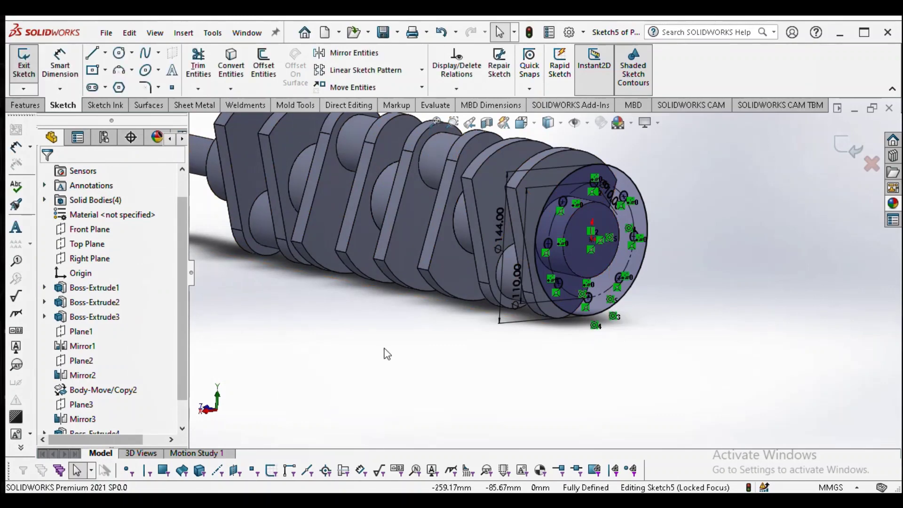
# Step: Extrude the flange sketch with its bolt holes 15 mm outward as a blind boss with merged result
pyautogui.click(24, 105)
pyautogui.click(29, 61)
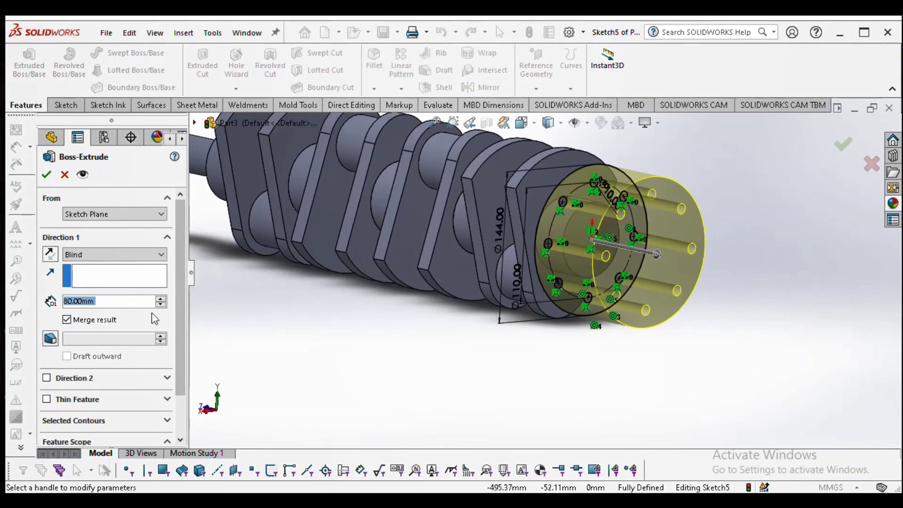
pyautogui.write('15')
pyautogui.press('Return')
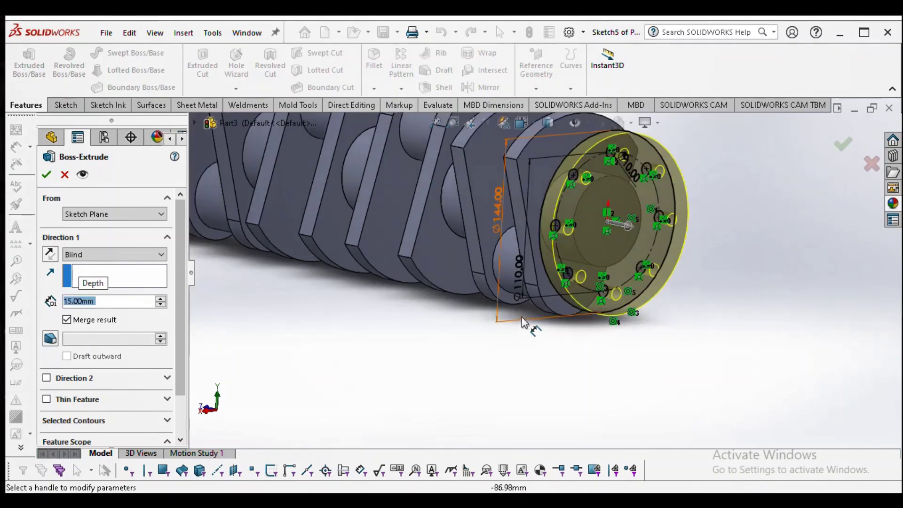
pyautogui.moveTo(524, 323); pyautogui.dragTo(540, 306, button='middle')
pyautogui.click(46, 175)
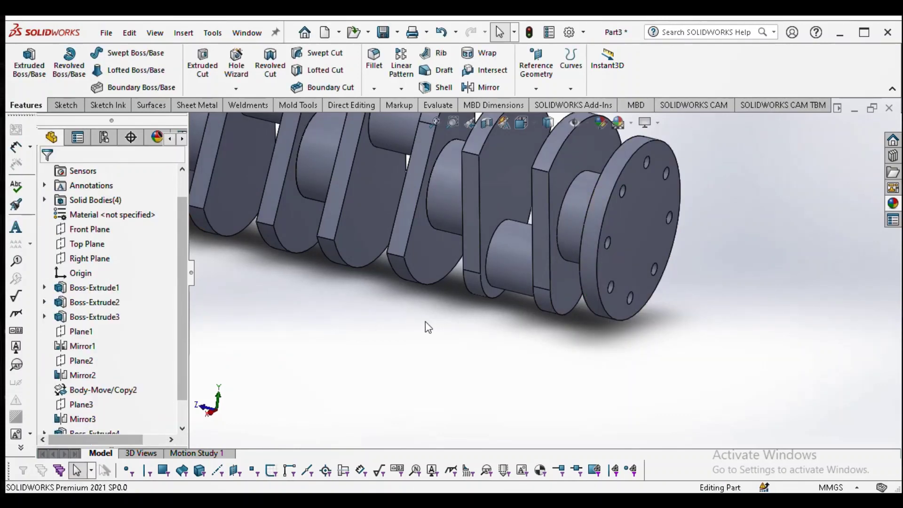
# Step: Examine the flange's bolt holes and the whole crankshaft from several angles
pyautogui.moveTo(425, 326); pyautogui.dragTo(439, 281, button='middle')
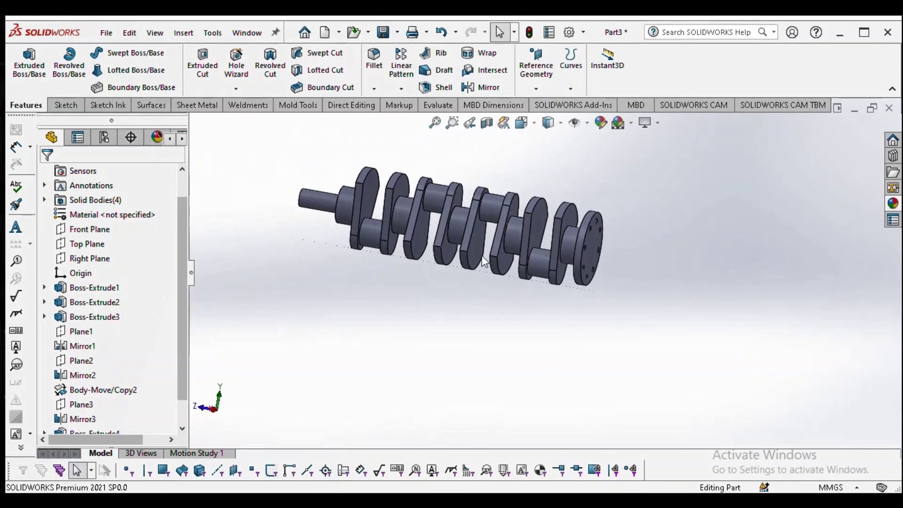
pyautogui.moveTo(485, 259); pyautogui.dragTo(493, 252, button='middle')
pyautogui.scroll(-5, 524, 236)
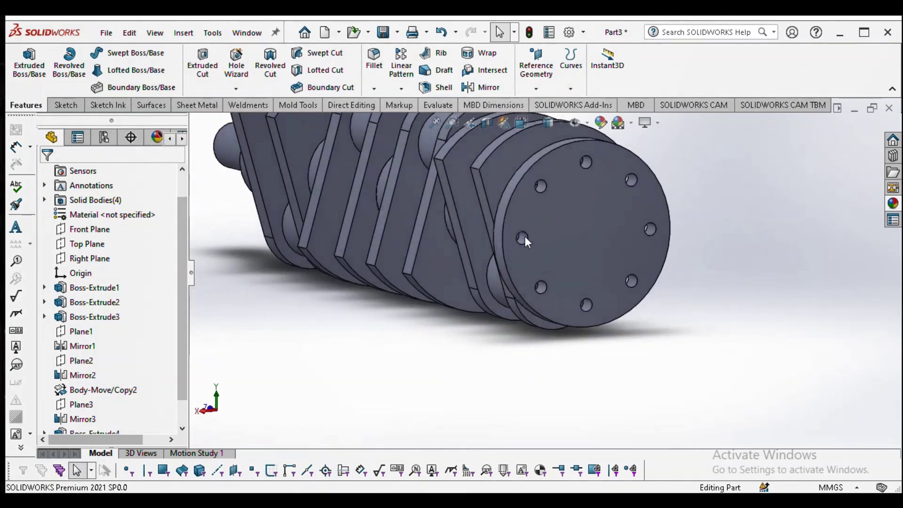
pyautogui.scroll(3, 560, 258)
pyautogui.moveTo(560, 252); pyautogui.dragTo(593, 275, button='middle')
pyautogui.moveTo(571, 316); pyautogui.dragTo(477, 298, button='middle')
pyautogui.scroll(-2, 481, 253)
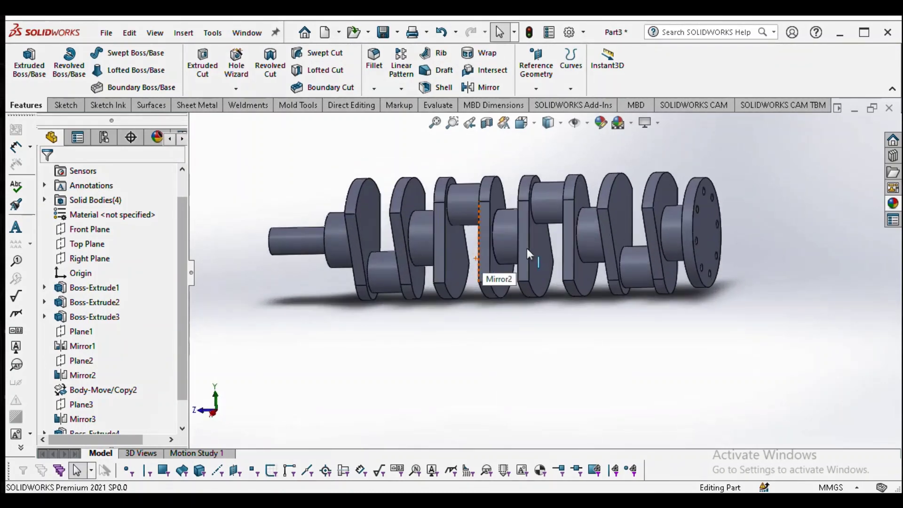
pyautogui.scroll(-2, 525, 248)
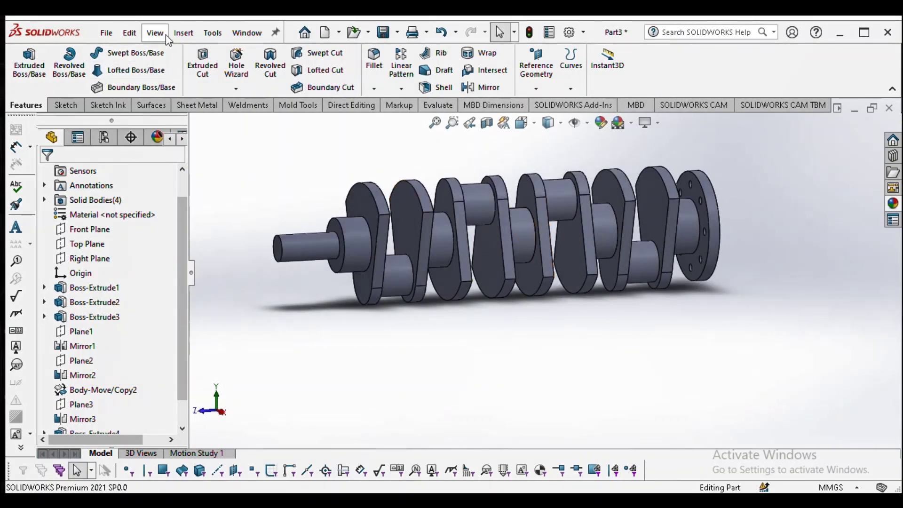
# Step: Combine the four solid bodies of the crankshaft into one using the Add operation
pyautogui.click(183, 33)
pyautogui.moveTo(214, 102)
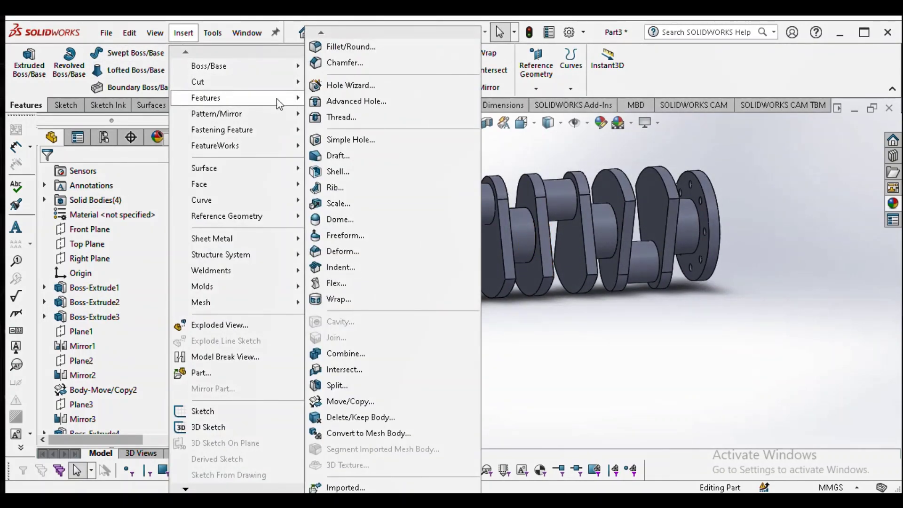
pyautogui.click(343, 355)
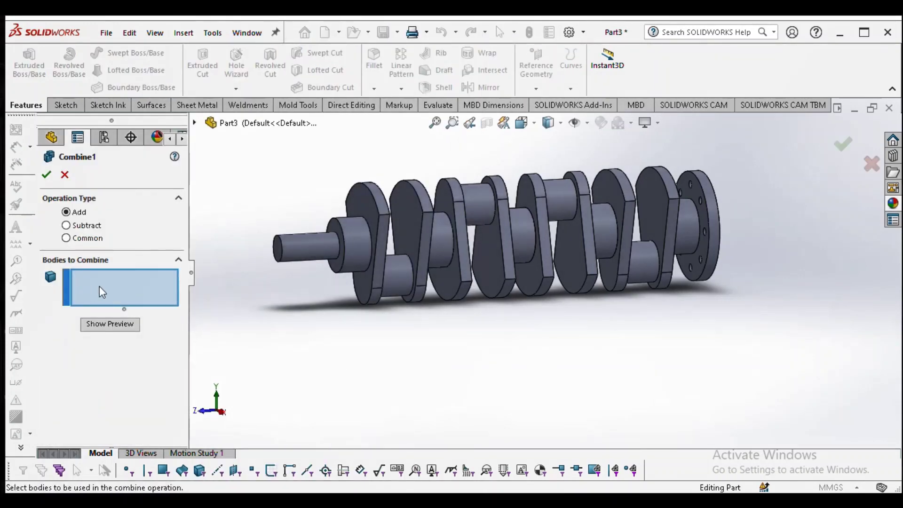
pyautogui.click(384, 263)
pyautogui.click(468, 257)
pyautogui.click(547, 253)
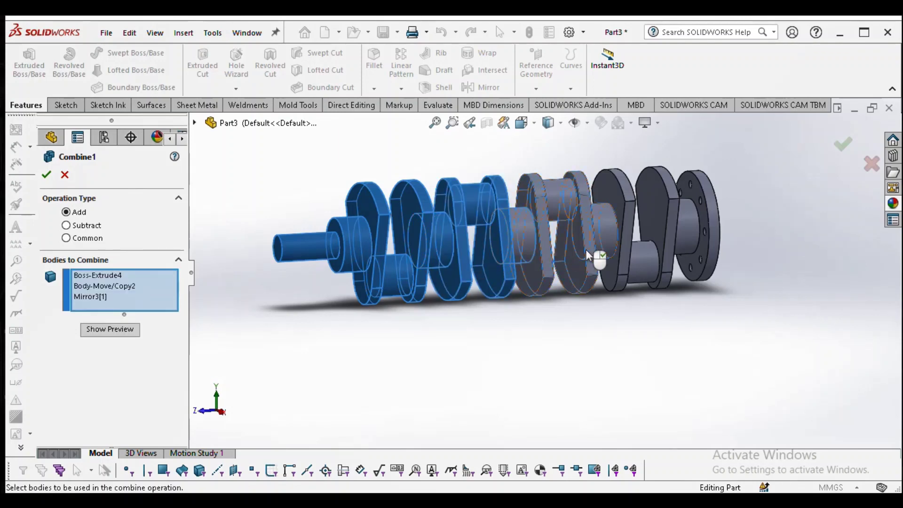
pyautogui.click(626, 241)
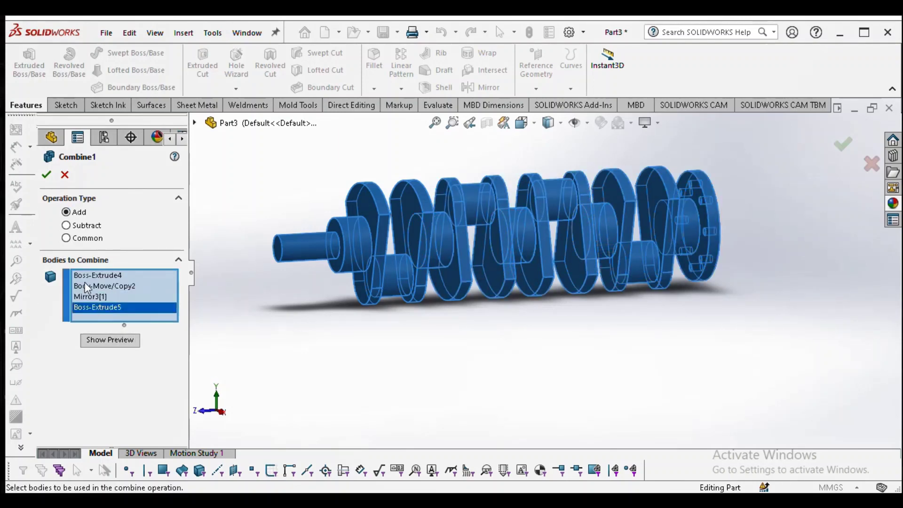
pyautogui.click(46, 175)
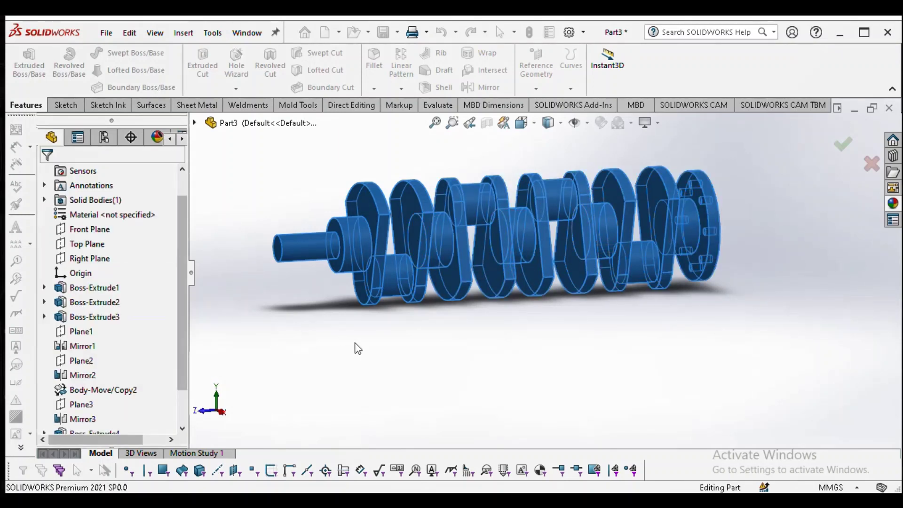
pyautogui.scroll(3, 395, 310)
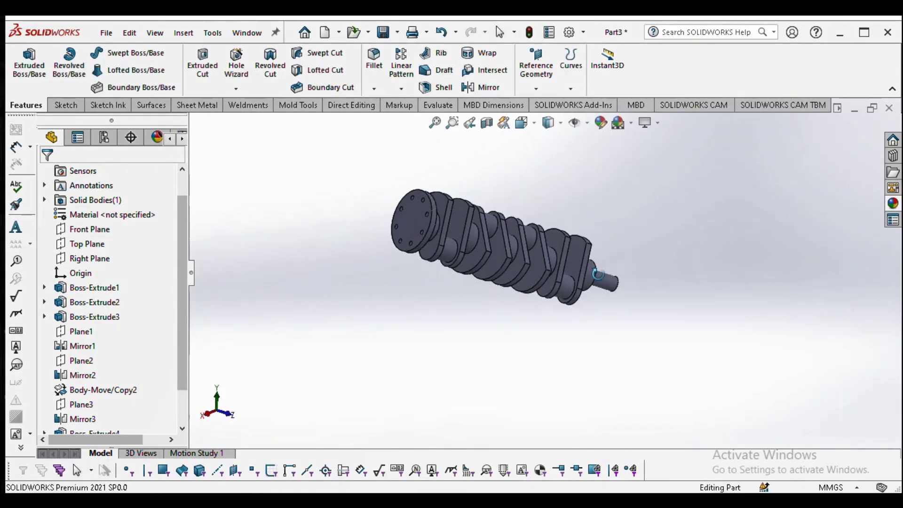